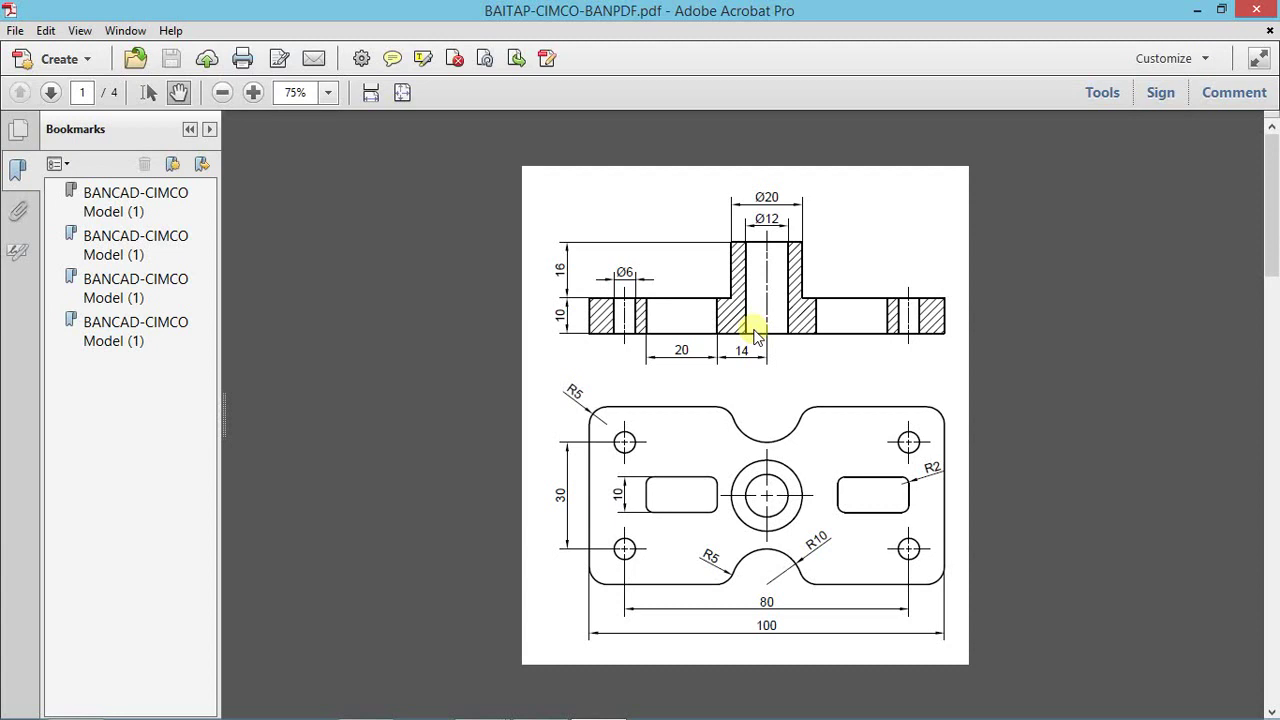
# - Scroll through the flange plate exercise PDF's pages and come back to page 1
pyautogui.scroll(-1, 700, 335)
pyautogui.scroll(-1, 640, 355)
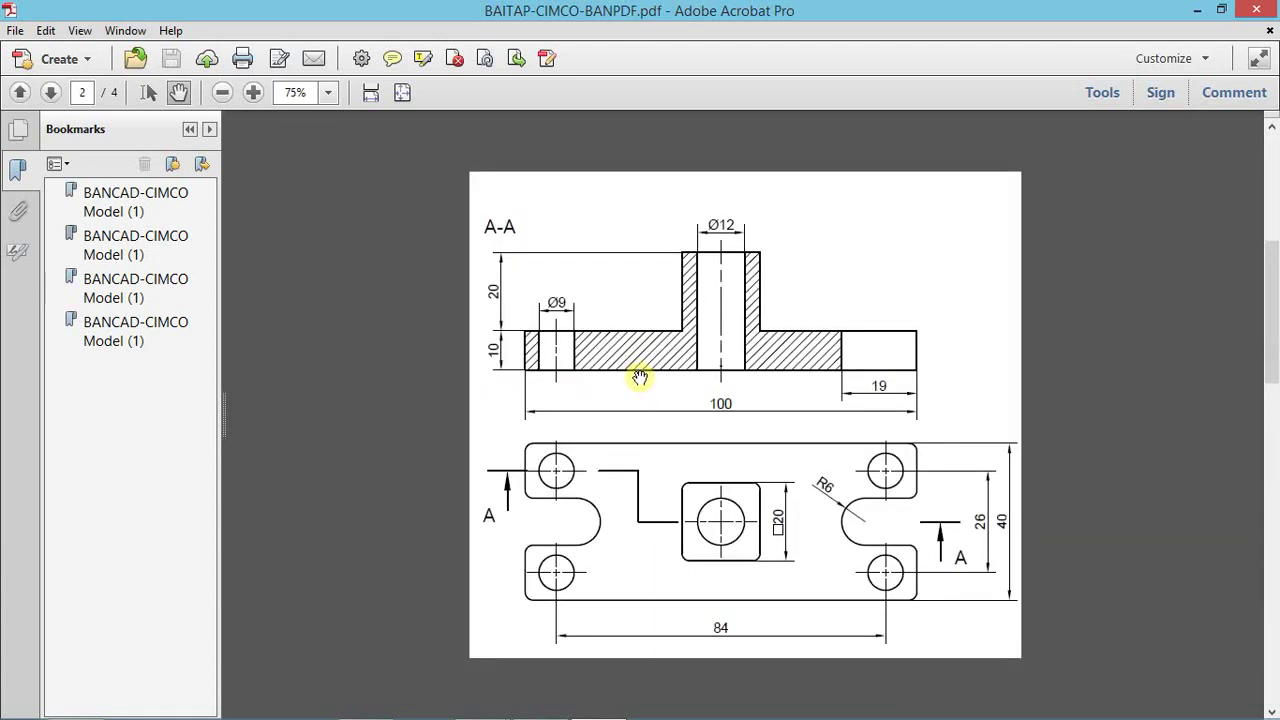
pyautogui.scroll(2, 640, 370)
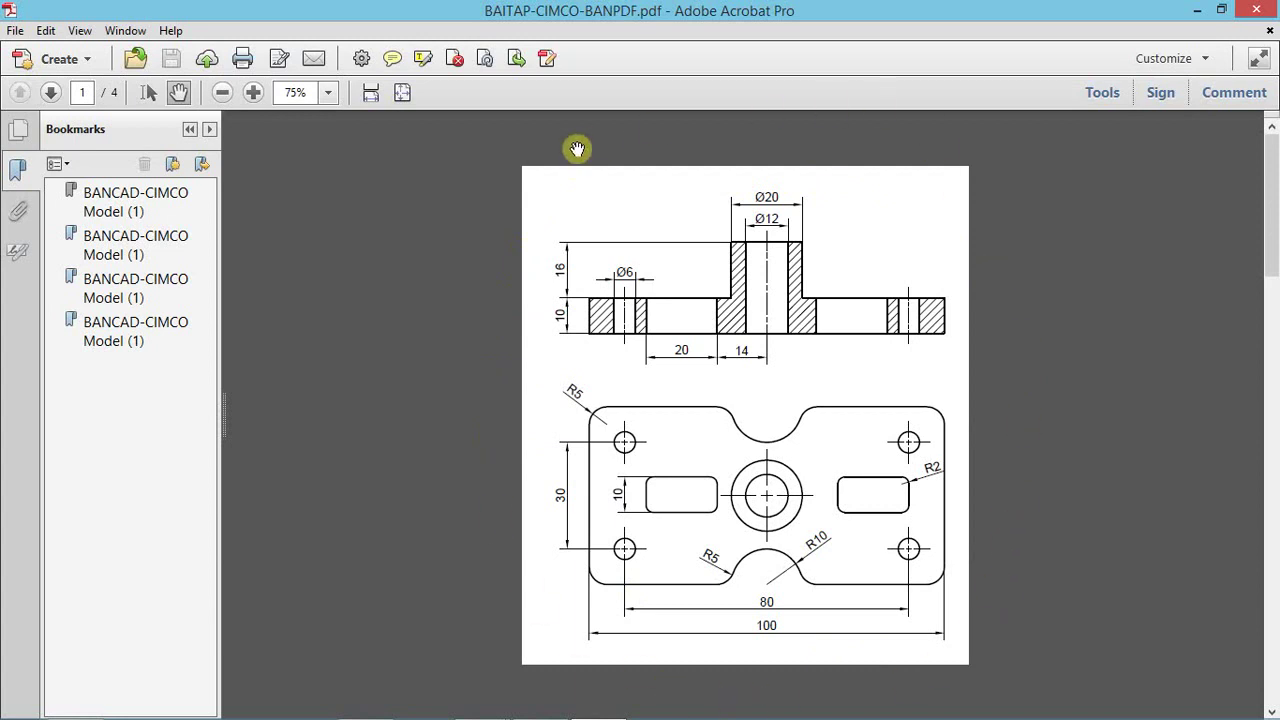
pyautogui.scroll(-1, 571, 194)
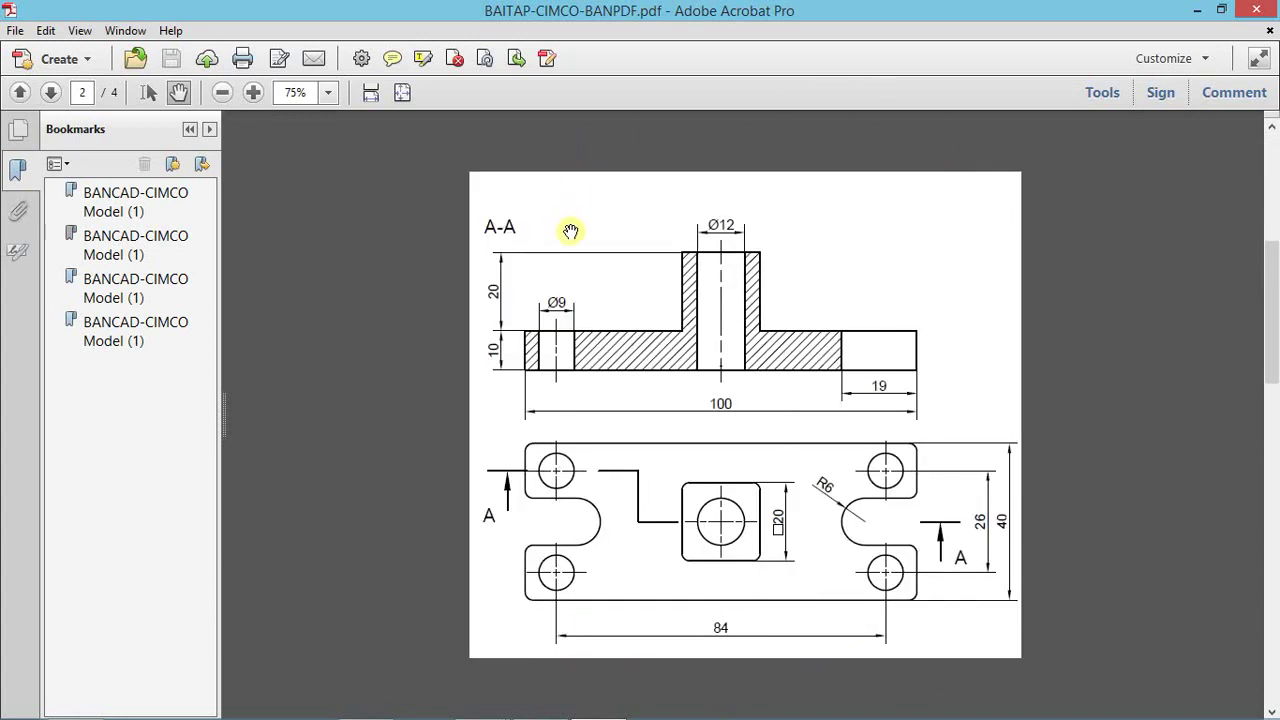
pyautogui.scroll(-1, 571, 230)
pyautogui.scroll(-1, 571, 243)
pyautogui.scroll(3, 570, 251)
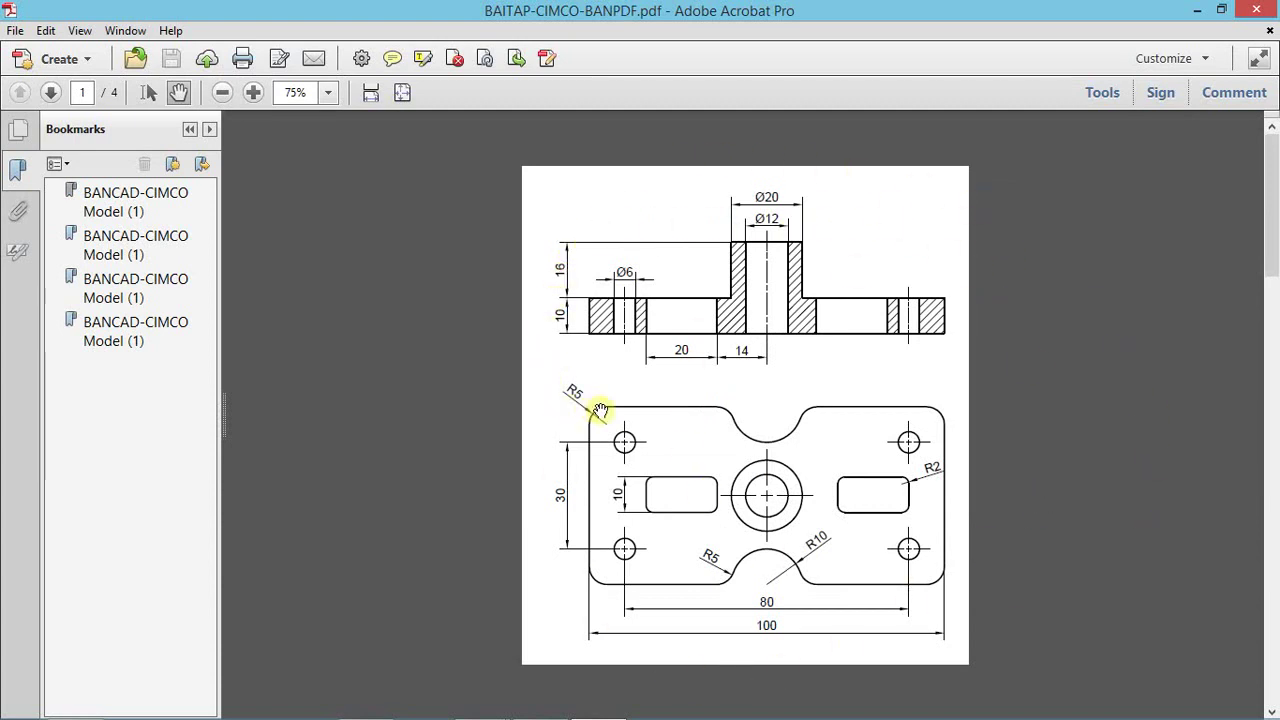
pyautogui.scroll(-1, 620, 416)
pyautogui.scroll(-2, 605, 310)
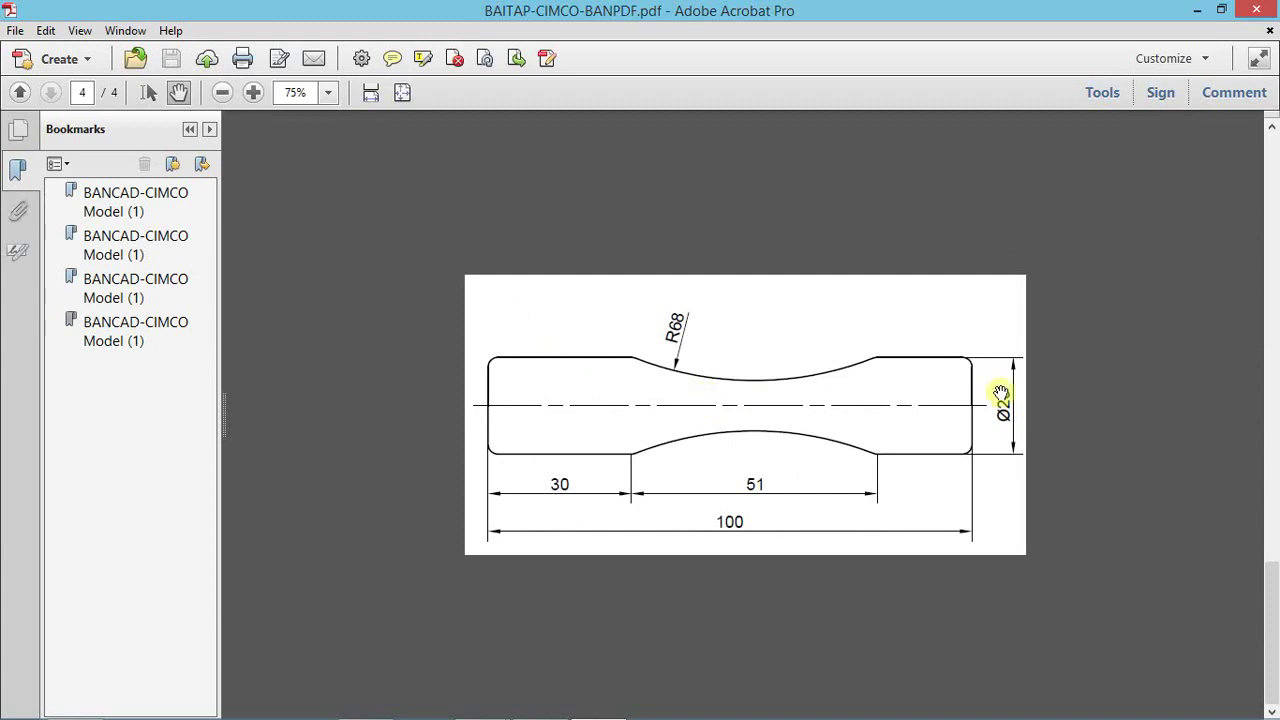
pyautogui.scroll(3, 890, 370)
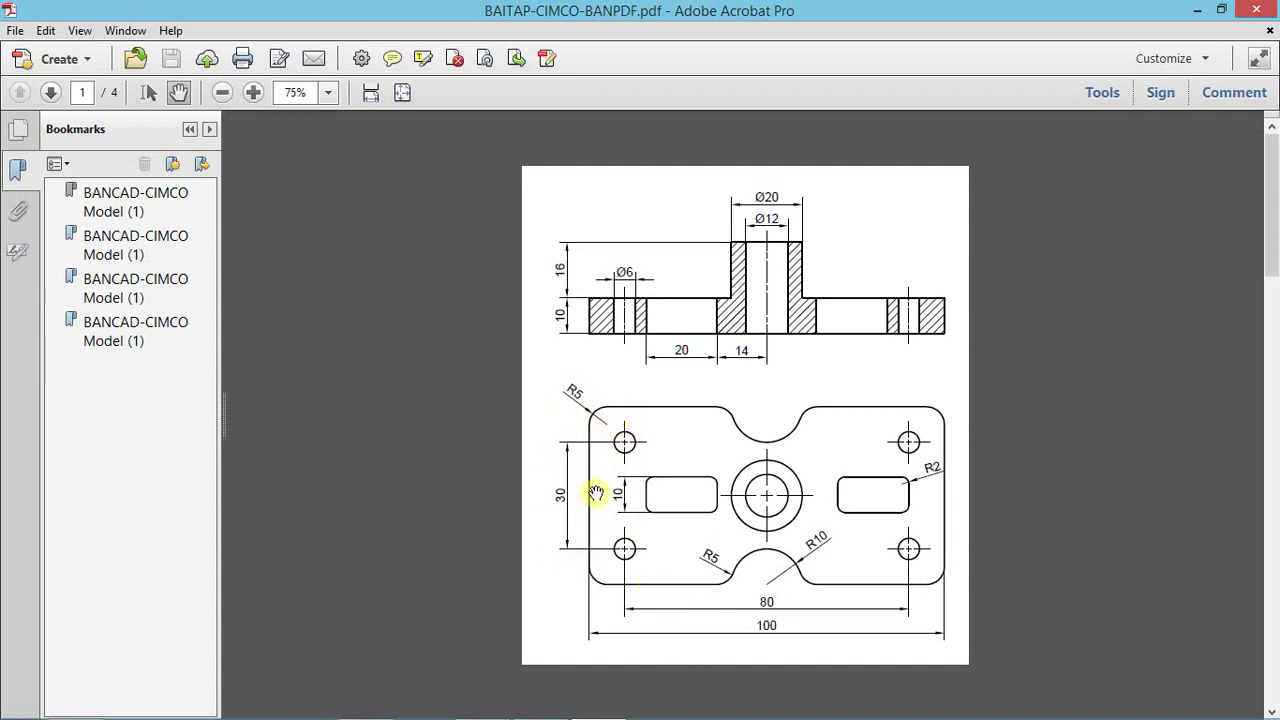
# - Minimize the Acrobat PDF and bring CIMCO Edit's untitled NC program to the front
pyautogui.click(1196, 10)
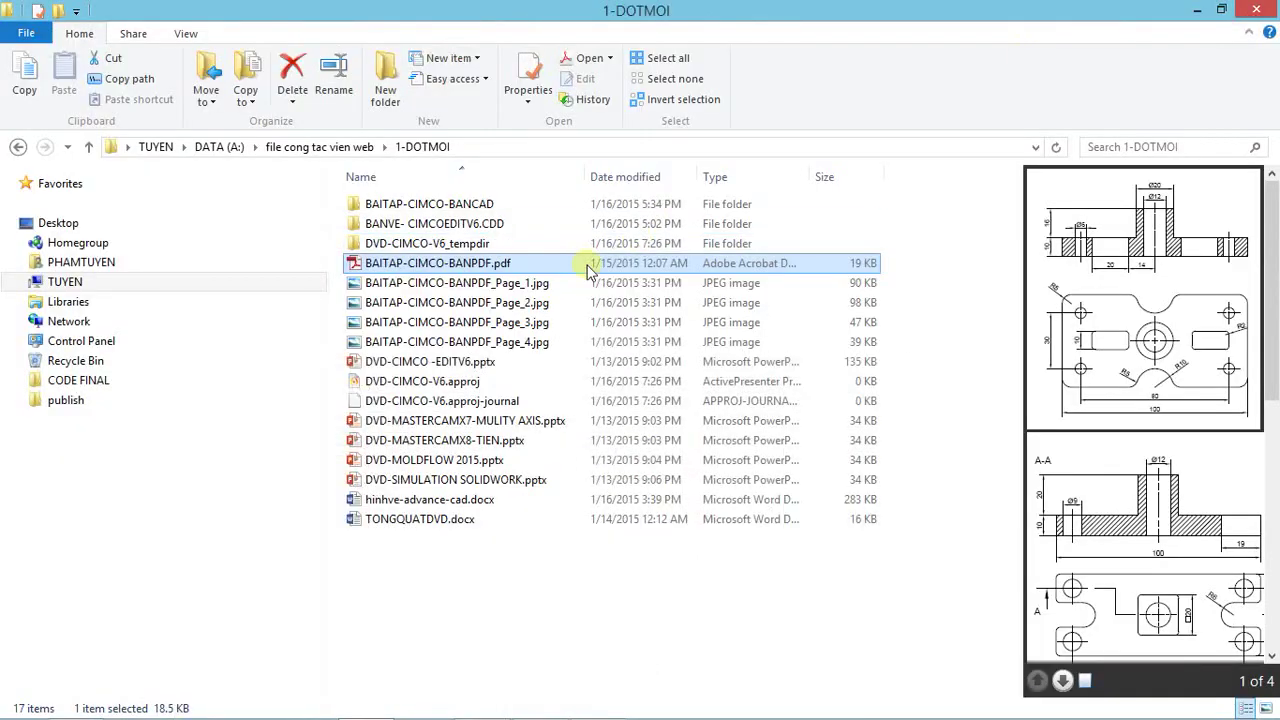
pyautogui.click(545, 703)
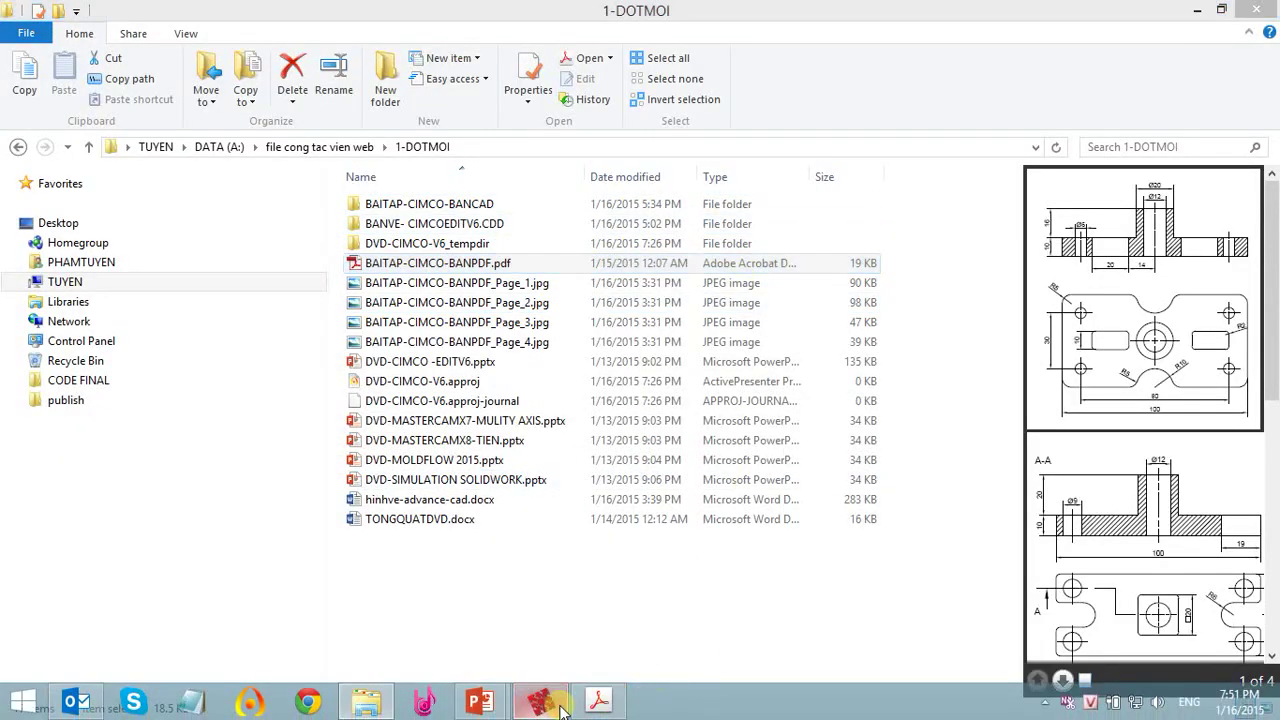
pyautogui.press('super')
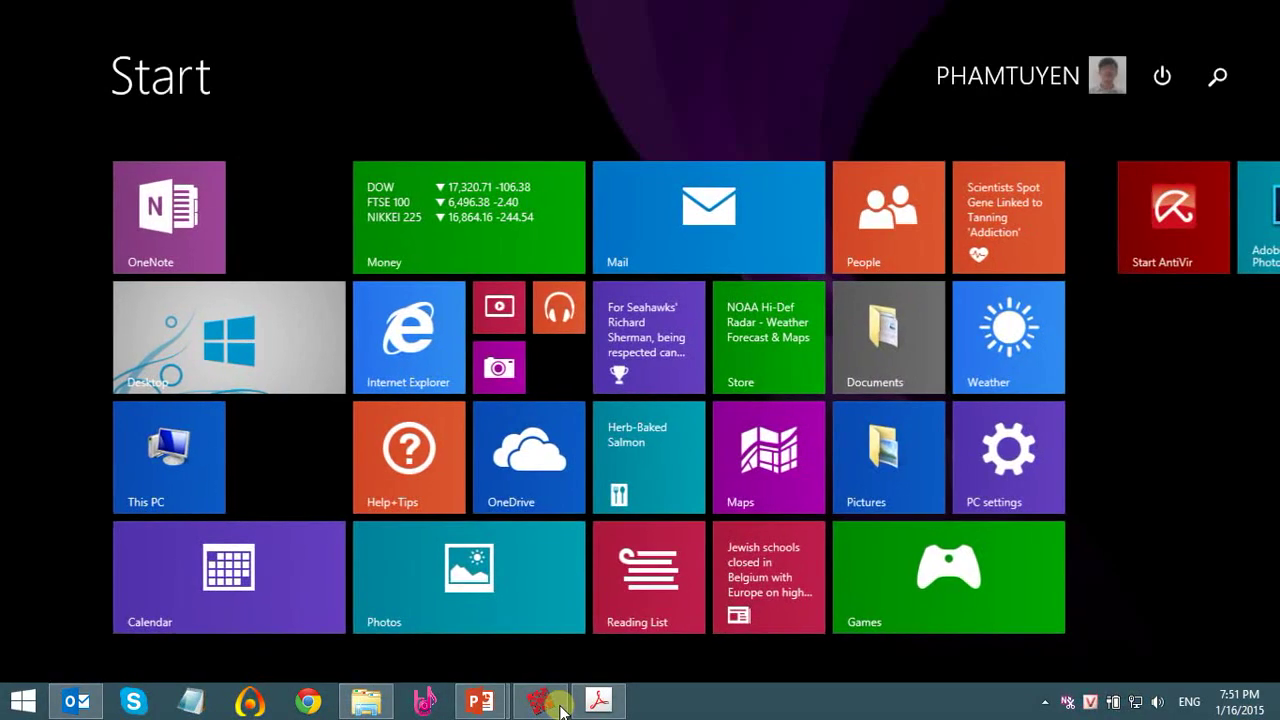
pyautogui.press('super')
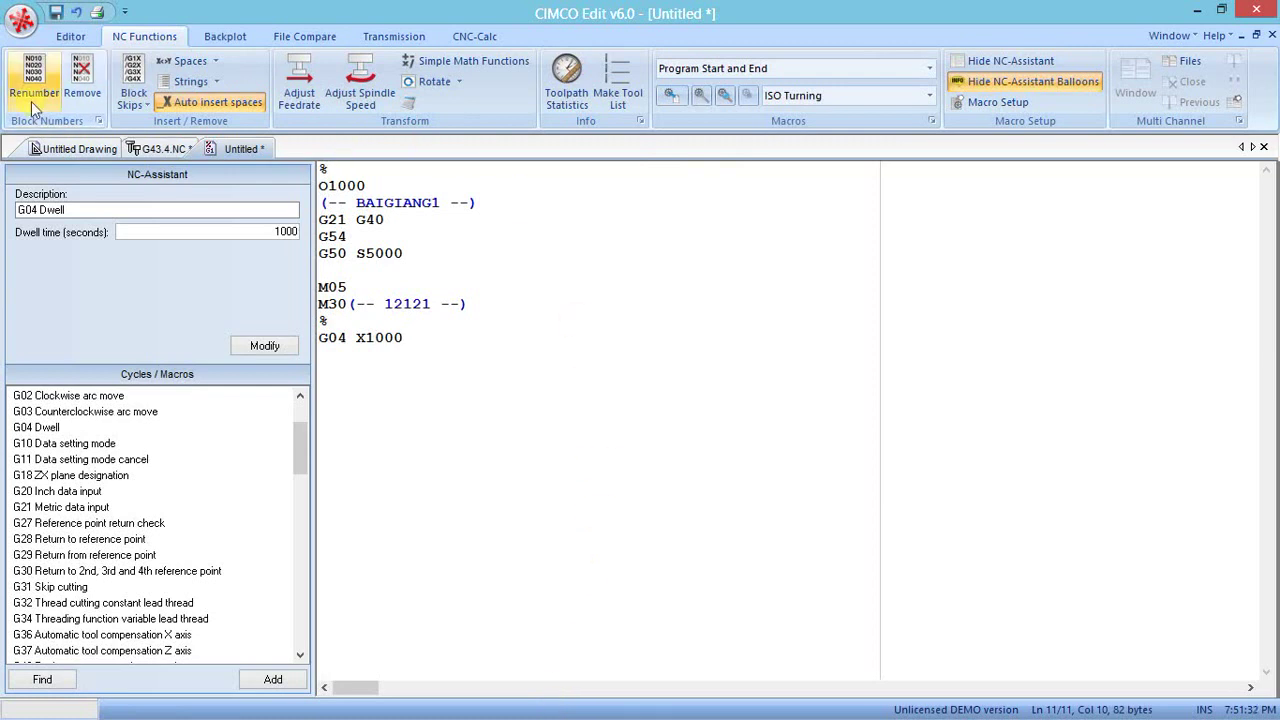
# - Create a new blank CNC-Calc drawing from the CNC-Calc ribbon
pyautogui.click(463, 38)
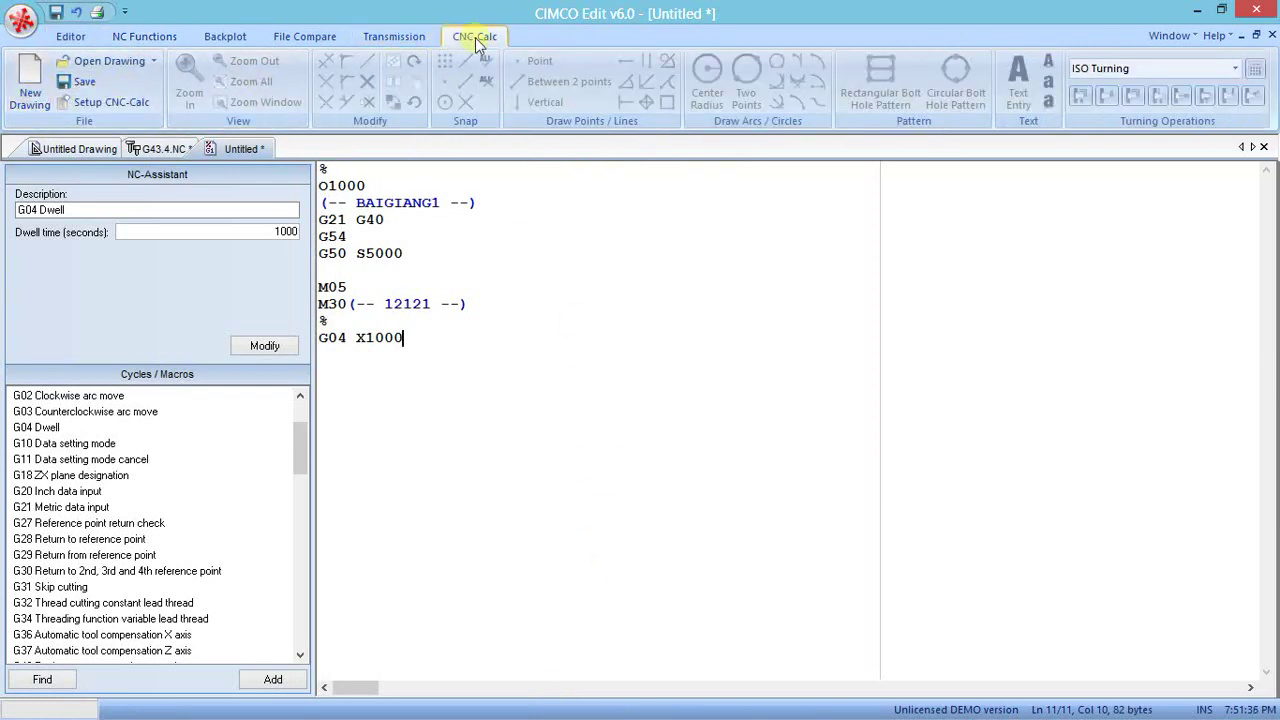
pyautogui.click(30, 85)
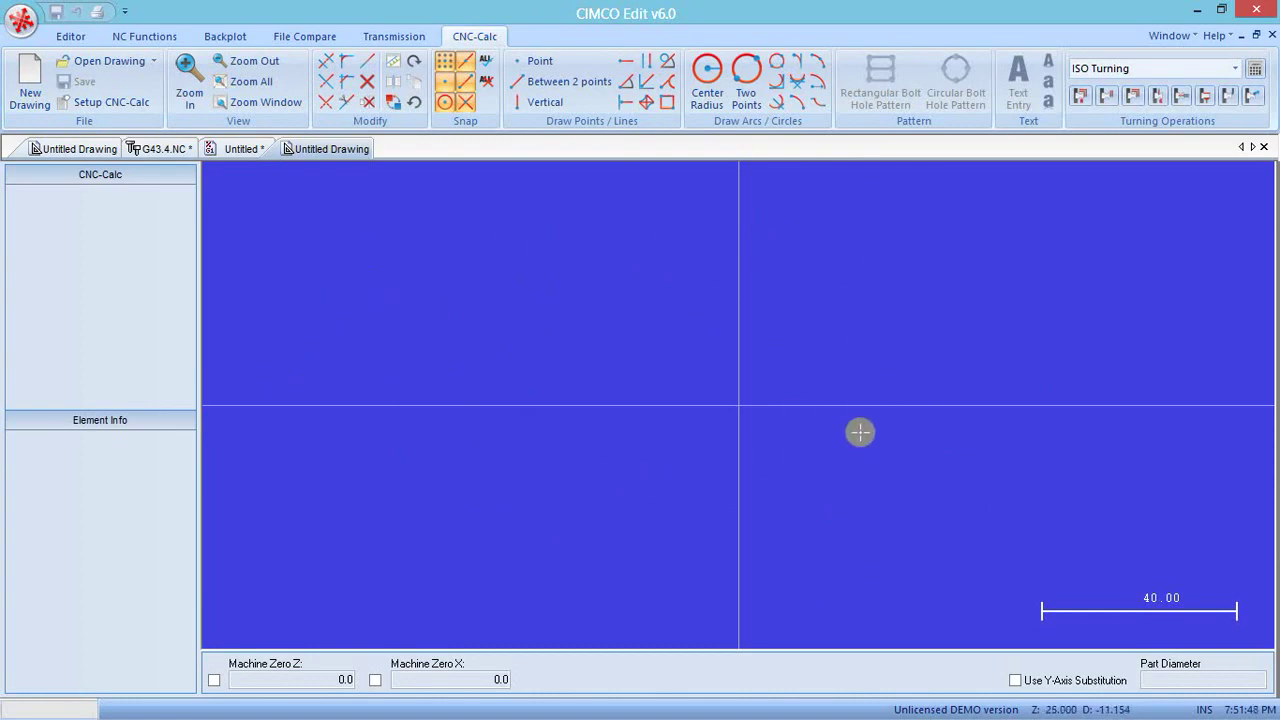
pyautogui.click(70, 36)
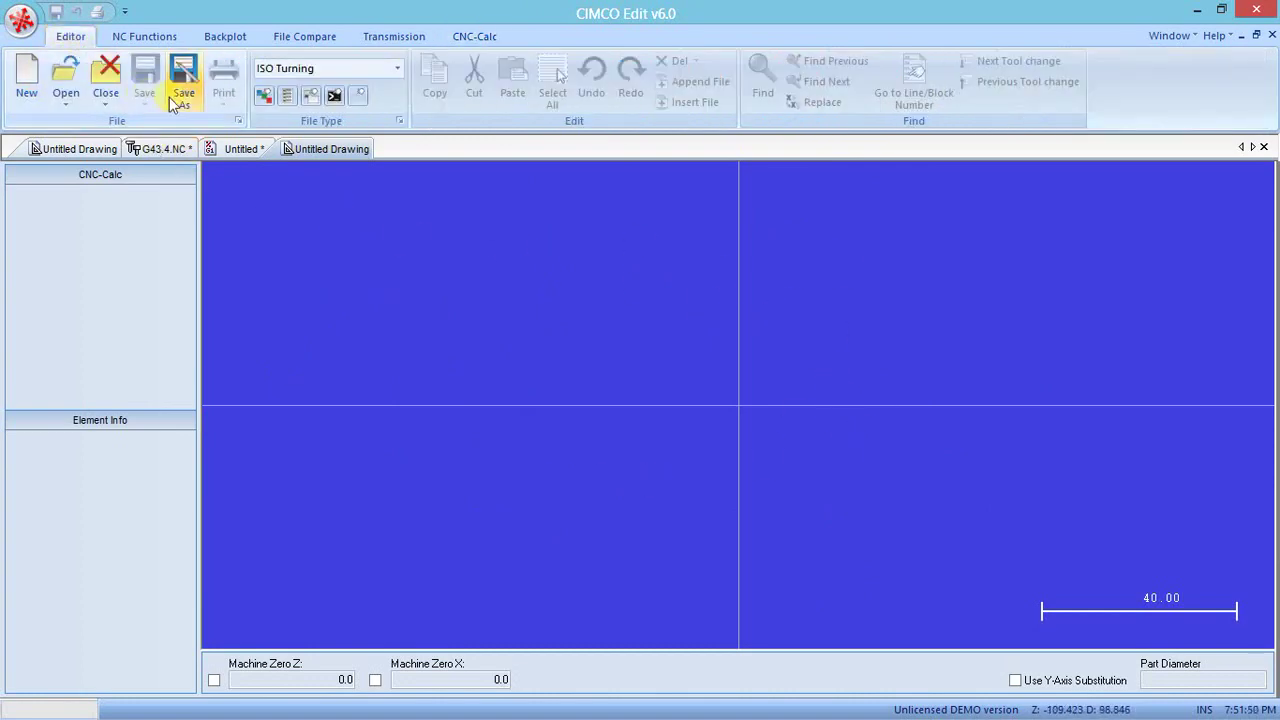
pyautogui.click(238, 120)
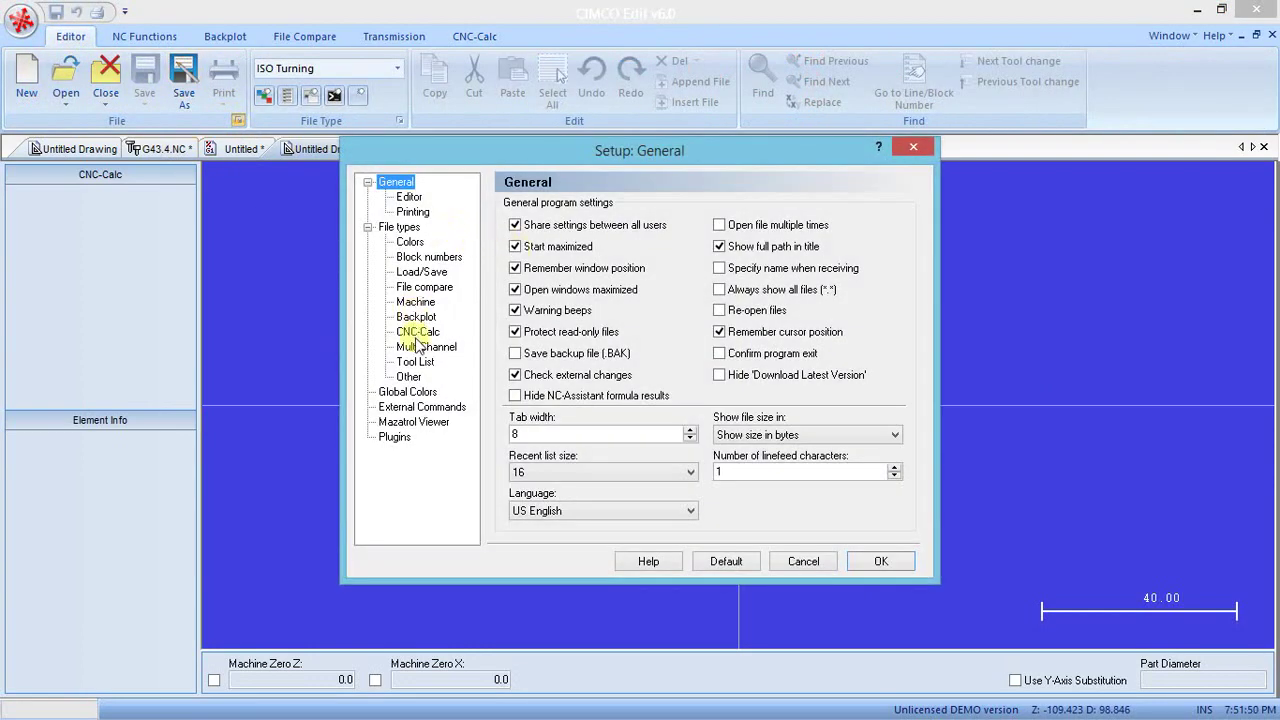
pyautogui.click(415, 332)
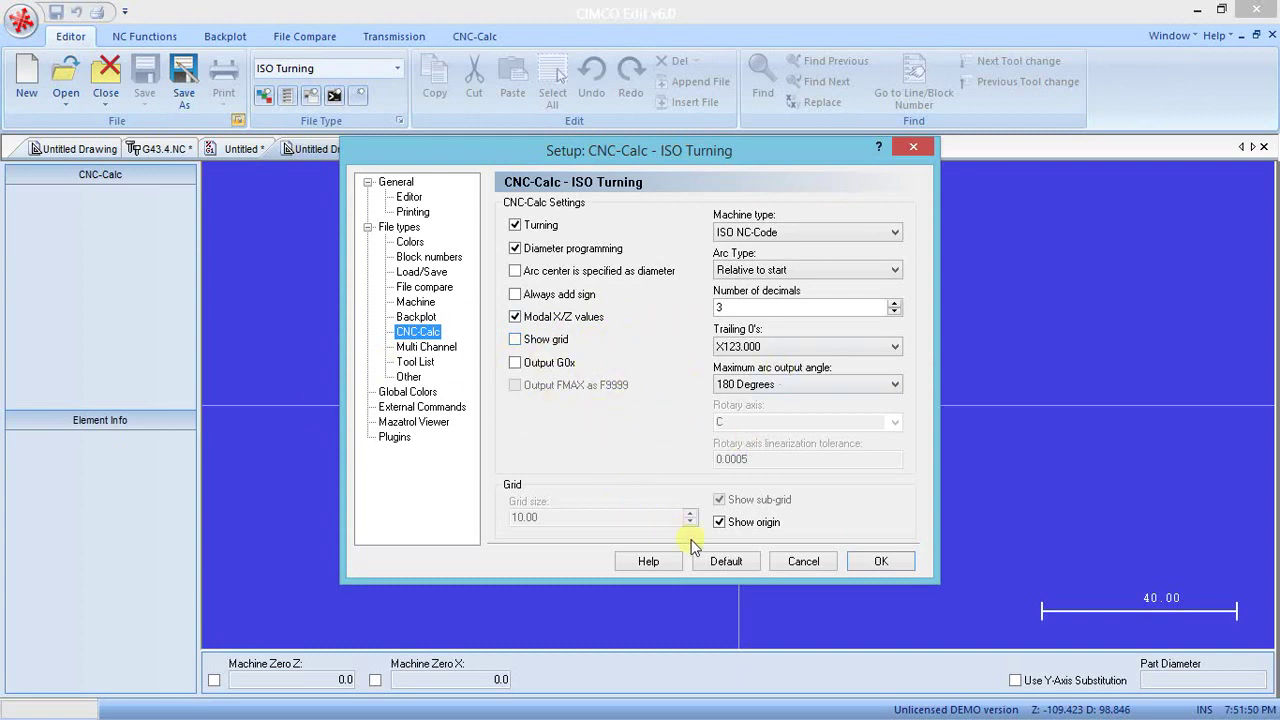
pyautogui.click(805, 562)
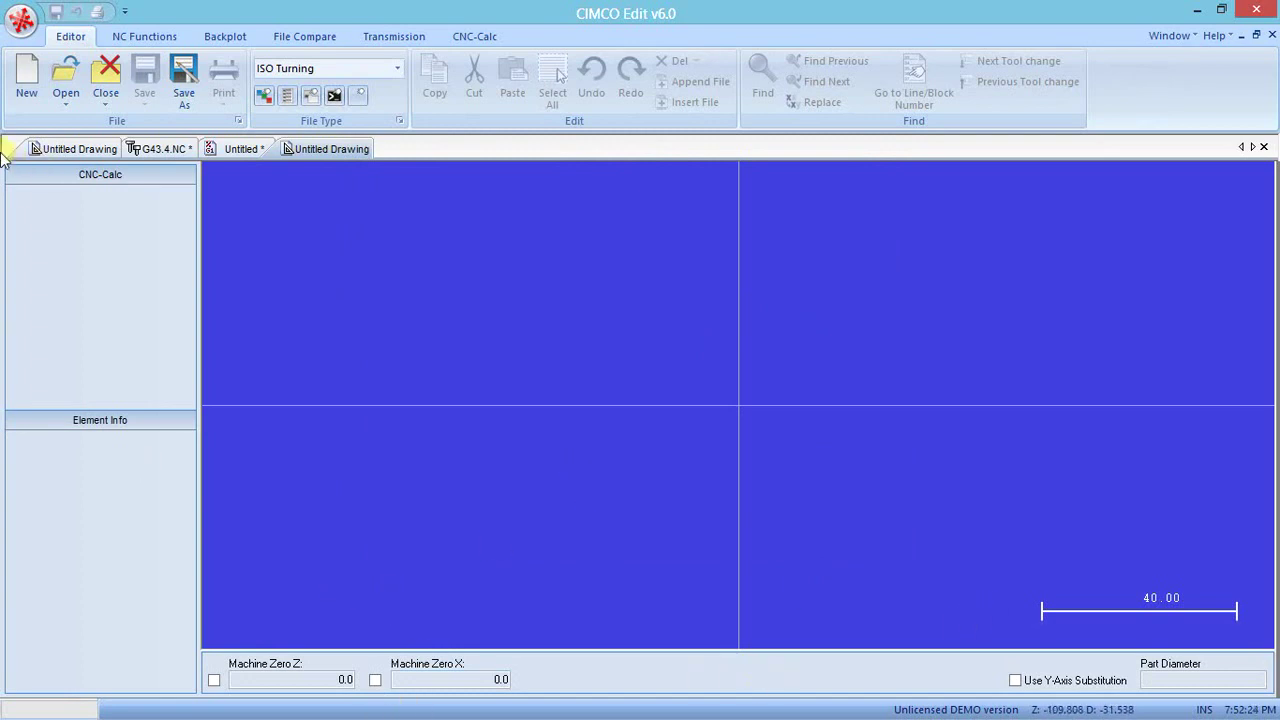
# - Show the CNC-Calc tools, disable all snap types, and try the zoom controls
pyautogui.click(474, 36)
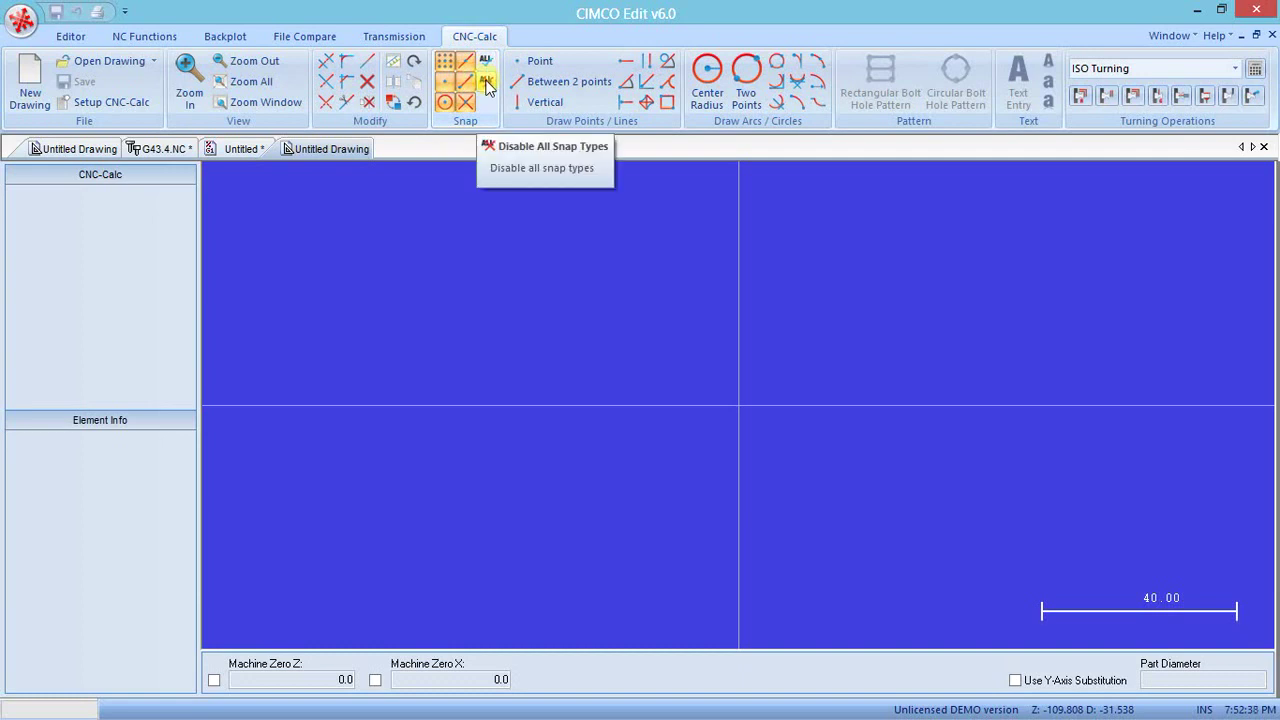
pyautogui.click(487, 84)
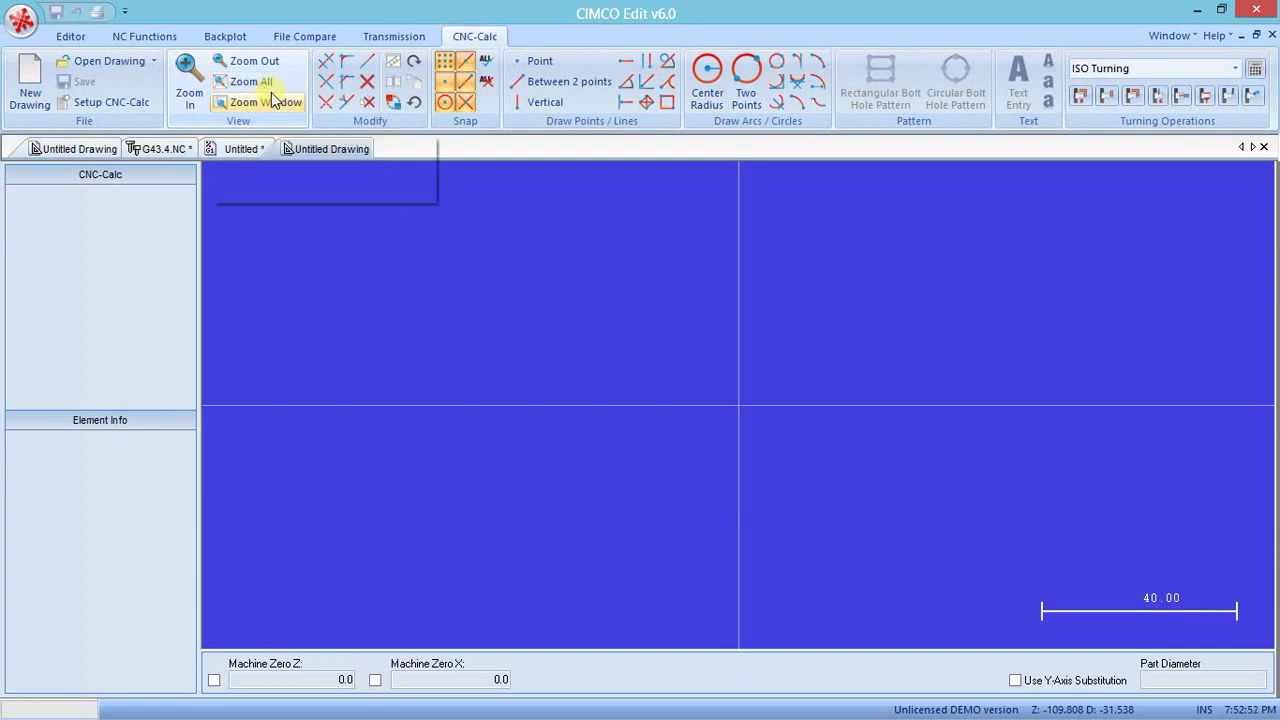
pyautogui.click(293, 117)
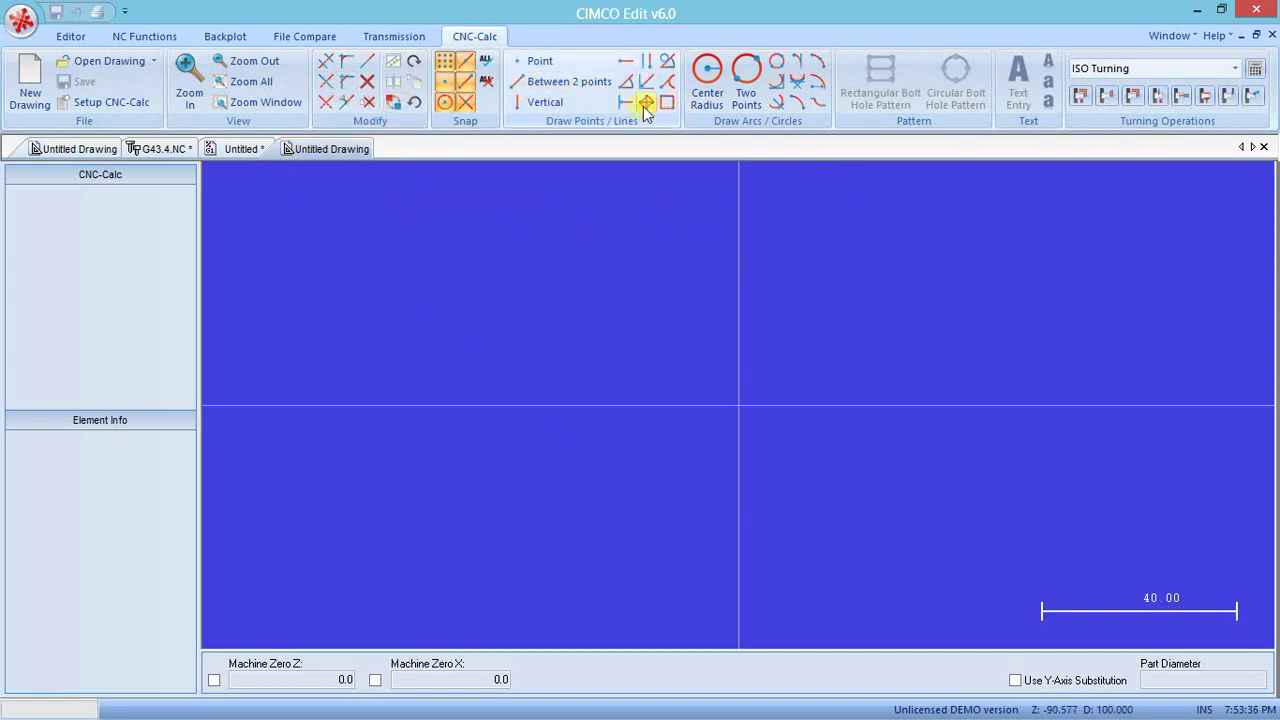
# - Draw a 20-long horizontal line from Z 0, X 0 and begin the next line at Z 20
pyautogui.click(625, 61)
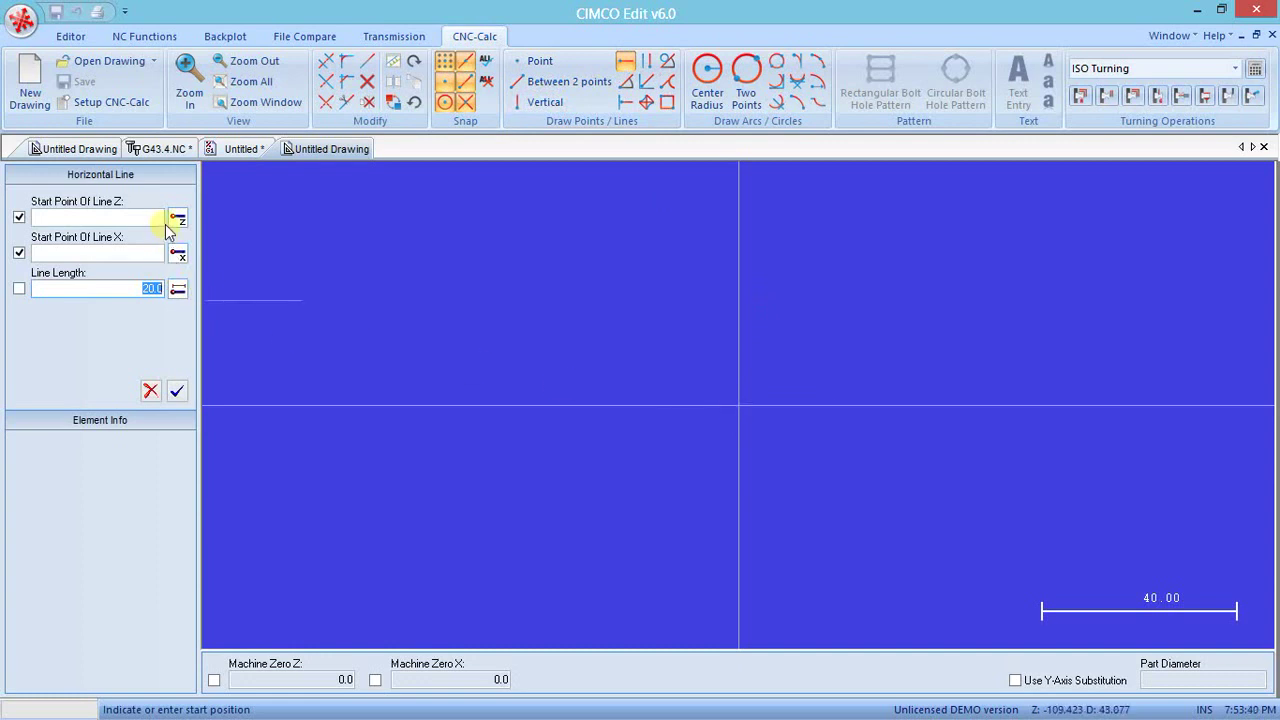
pyautogui.click(150, 217)
pyautogui.write('0')
pyautogui.click(128, 254)
pyautogui.write('0')
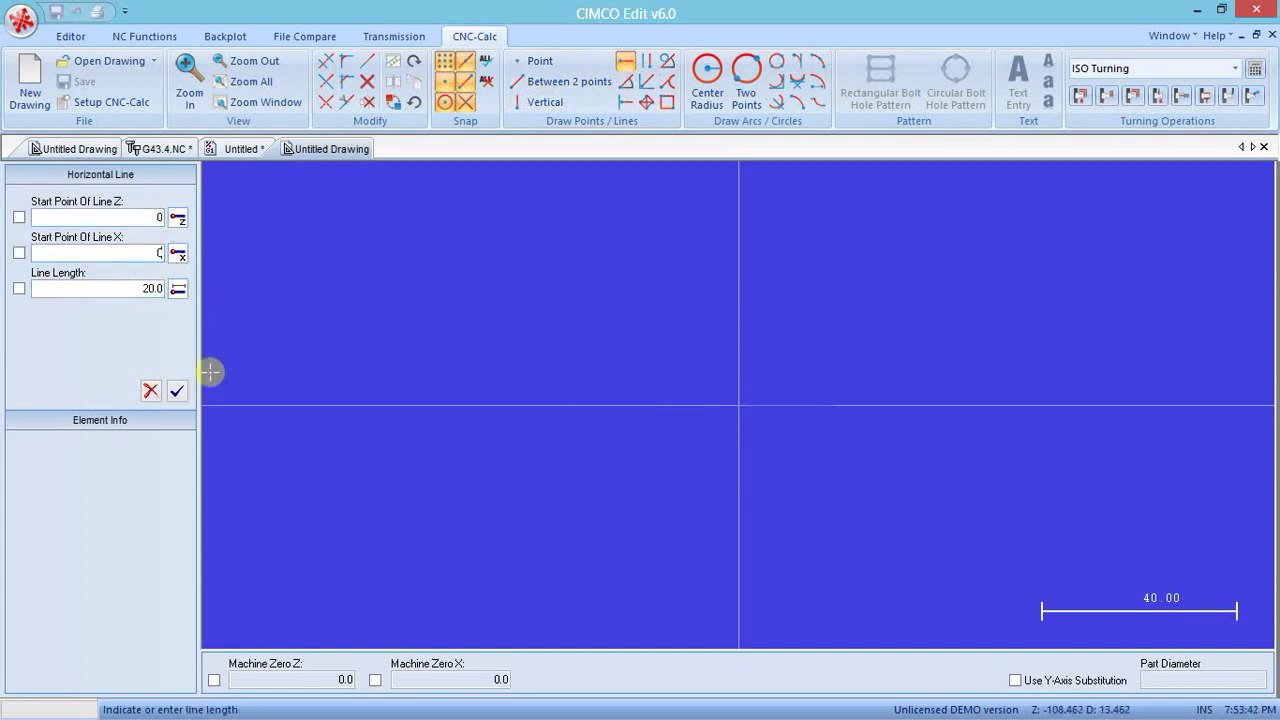
pyautogui.click(176, 391)
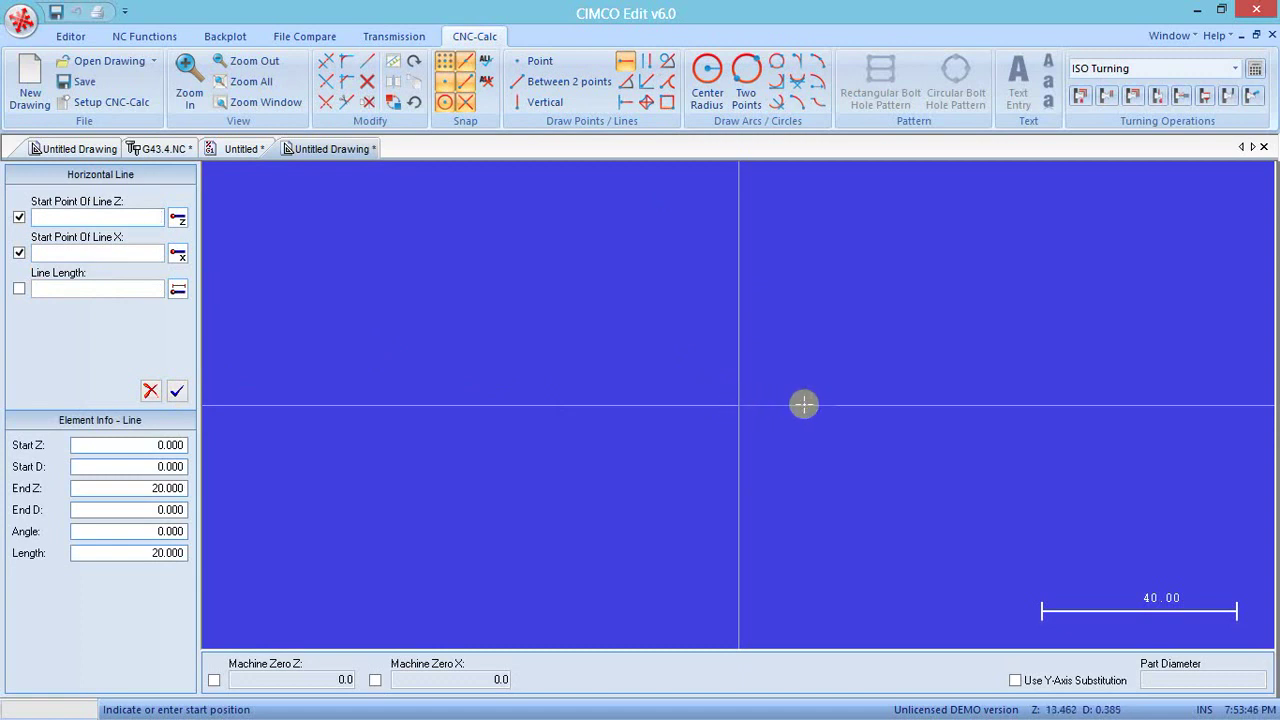
pyautogui.click(836, 405)
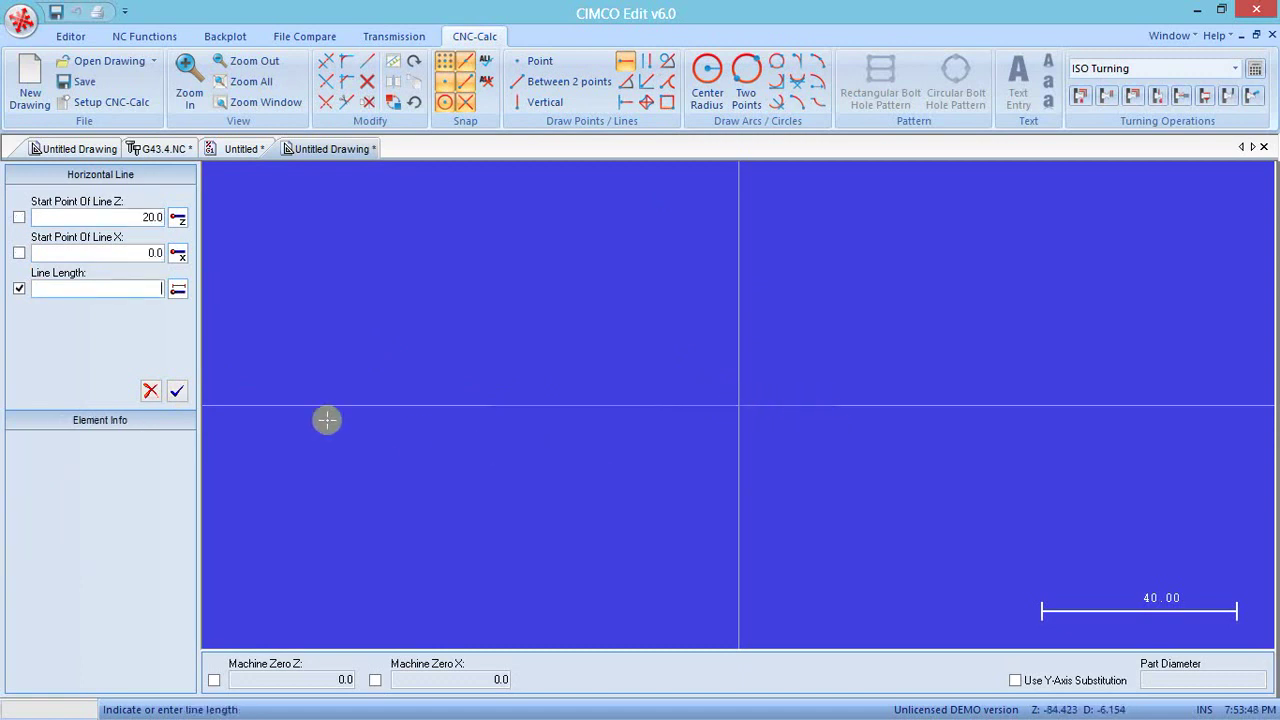
pyautogui.click(367, 104)
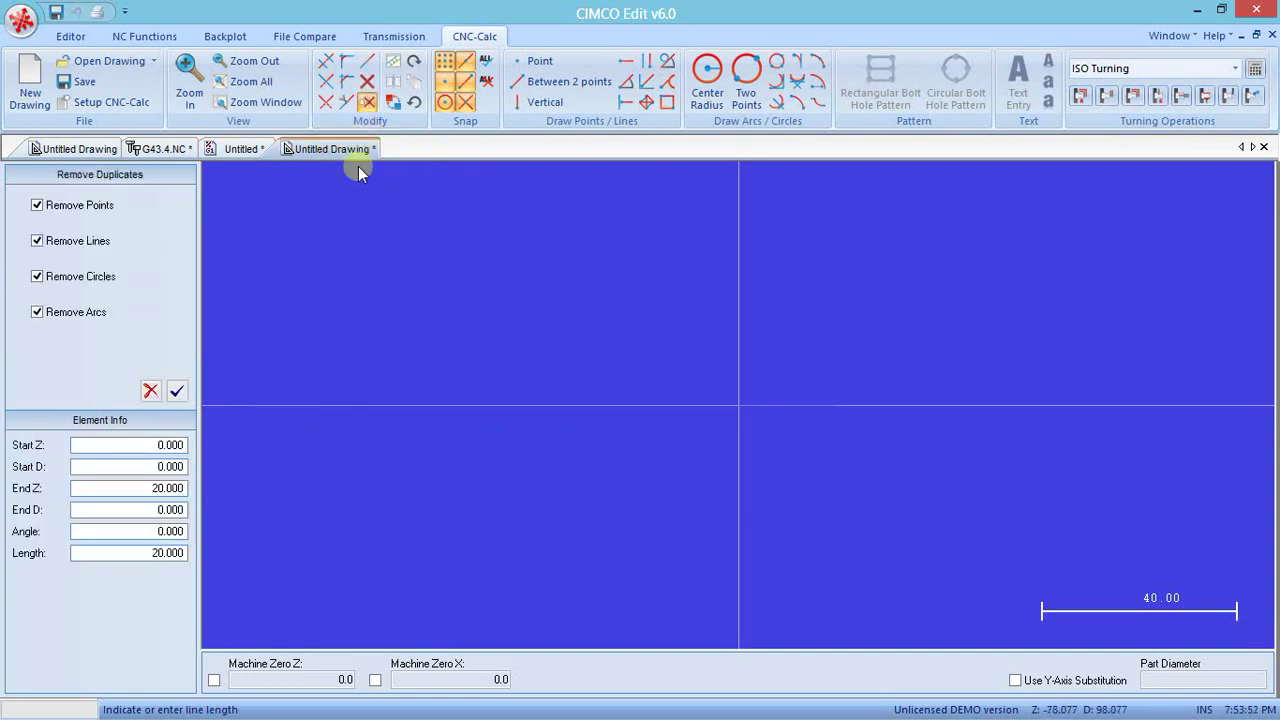
pyautogui.click(177, 391)
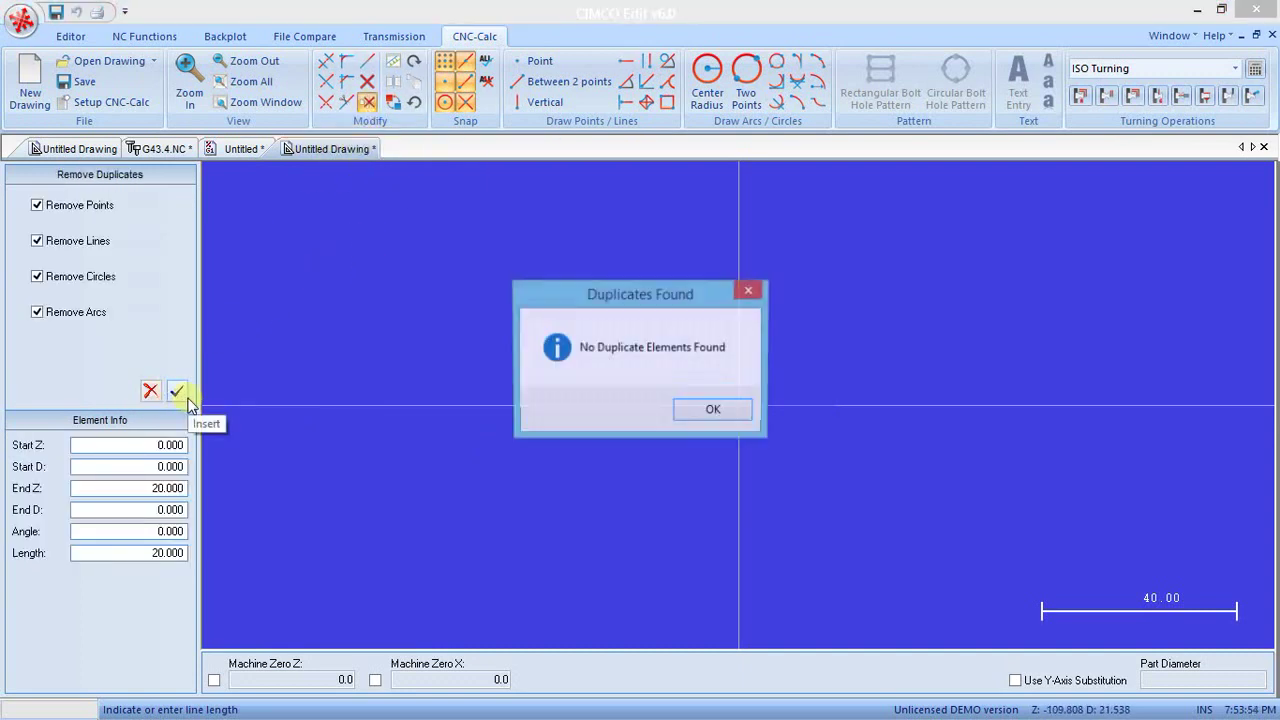
pyautogui.click(712, 410)
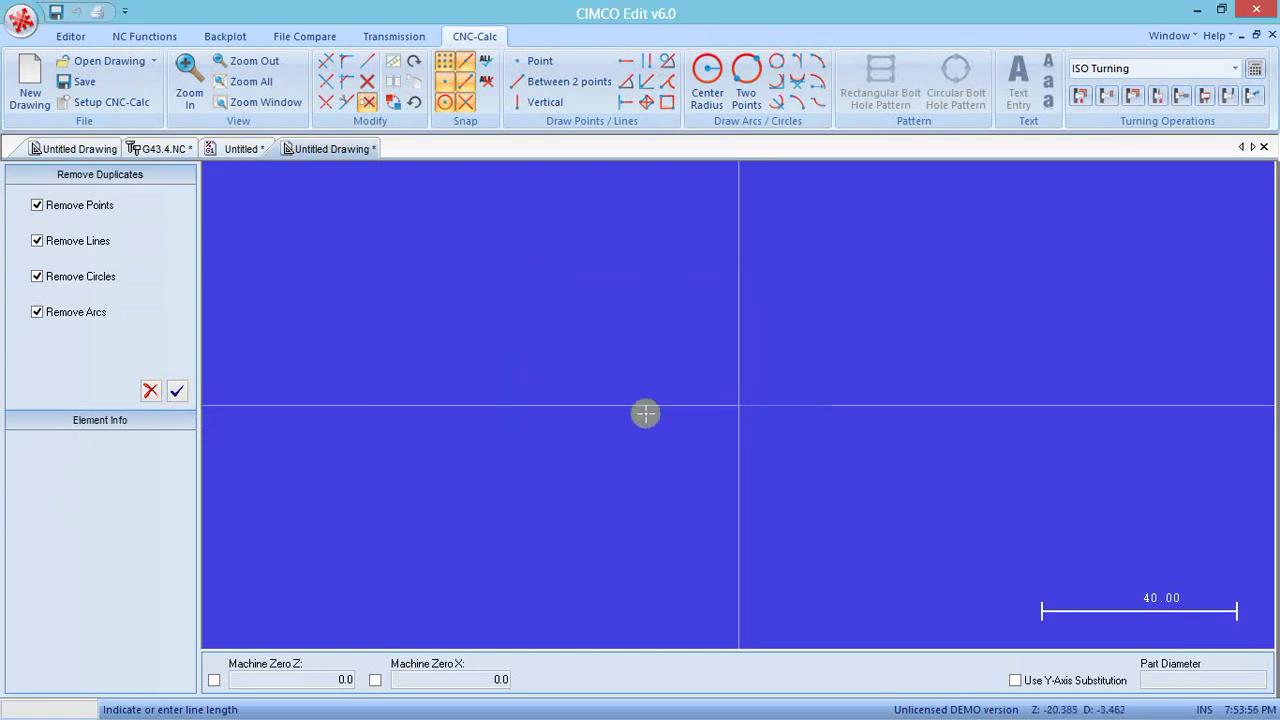
pyautogui.click(177, 391)
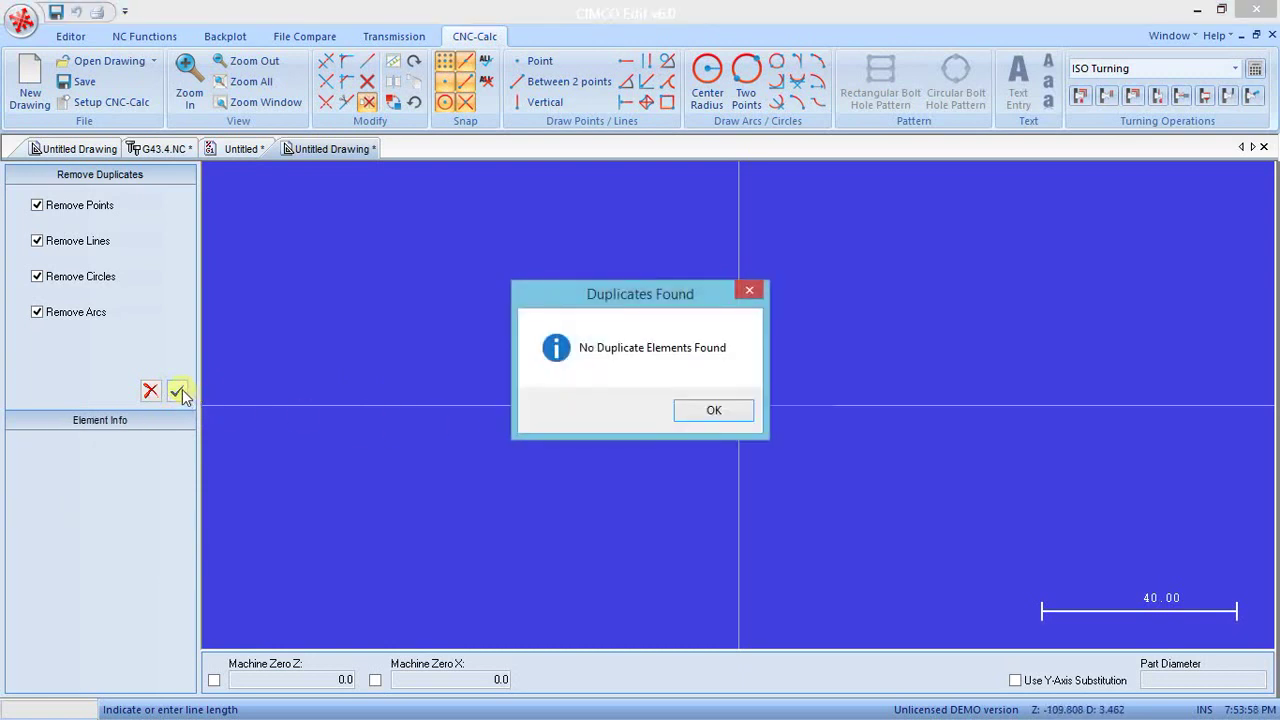
pyautogui.click(705, 410)
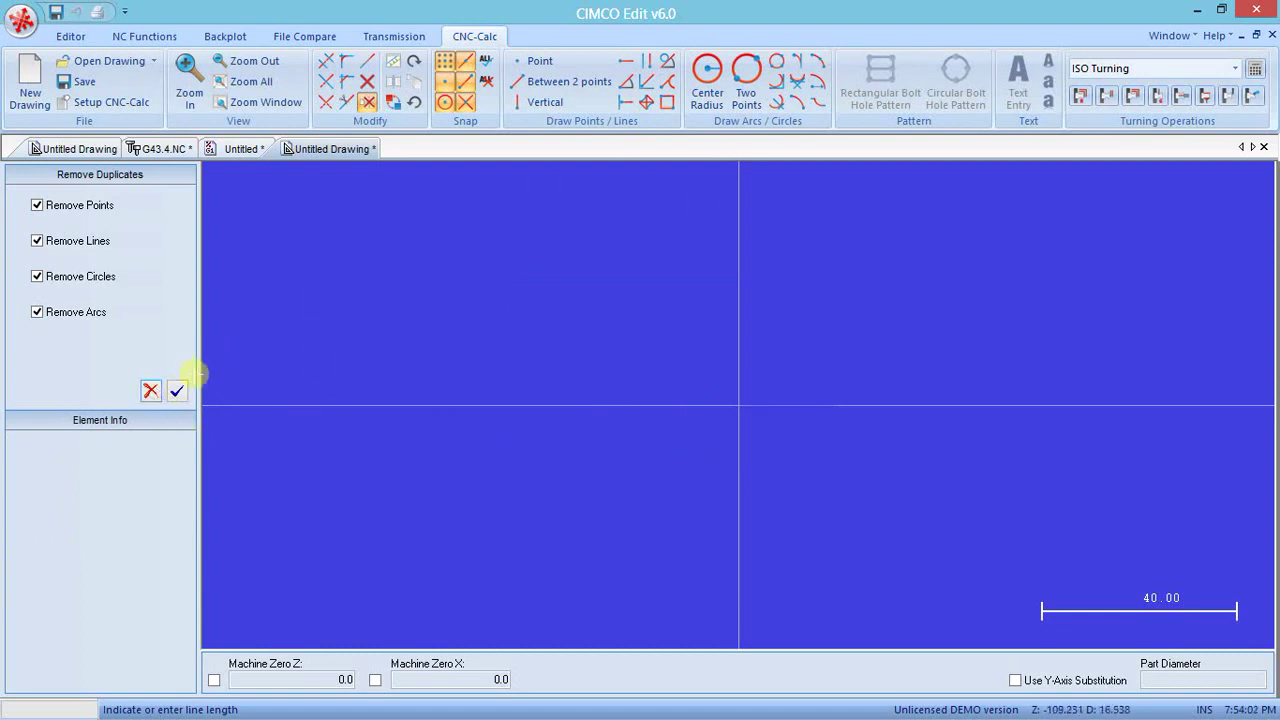
pyautogui.click(171, 394)
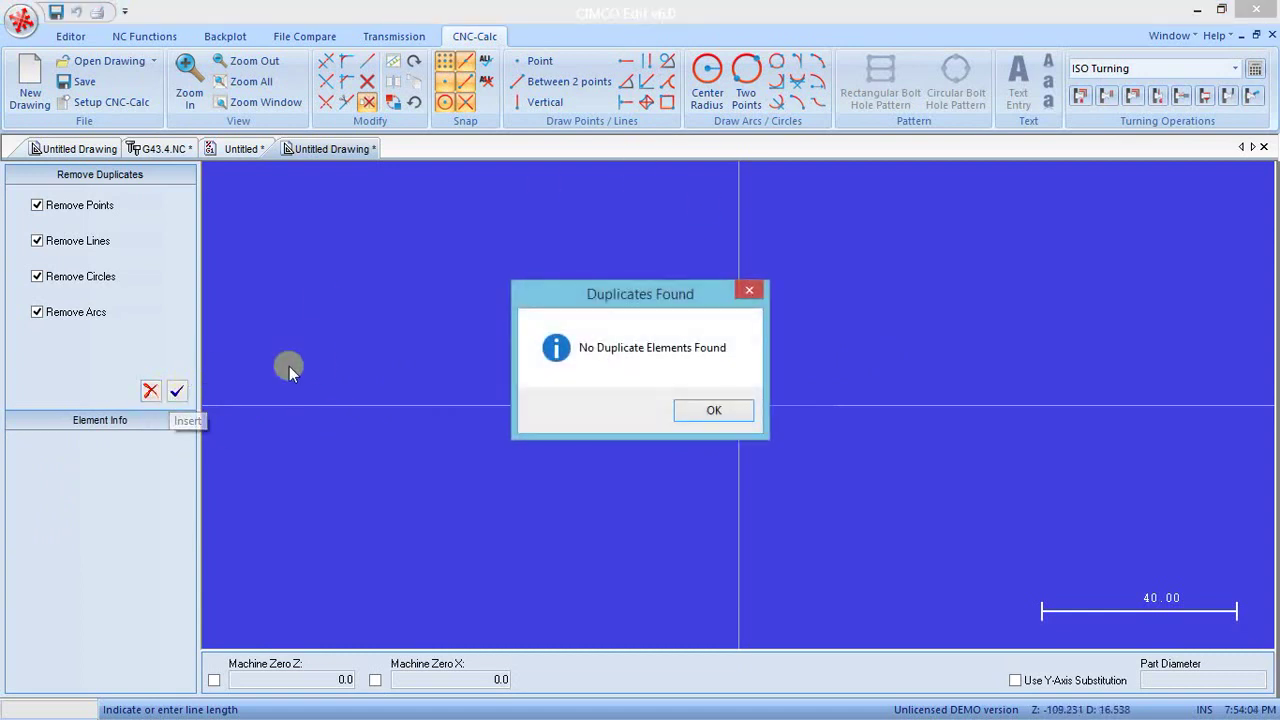
pyautogui.click(712, 410)
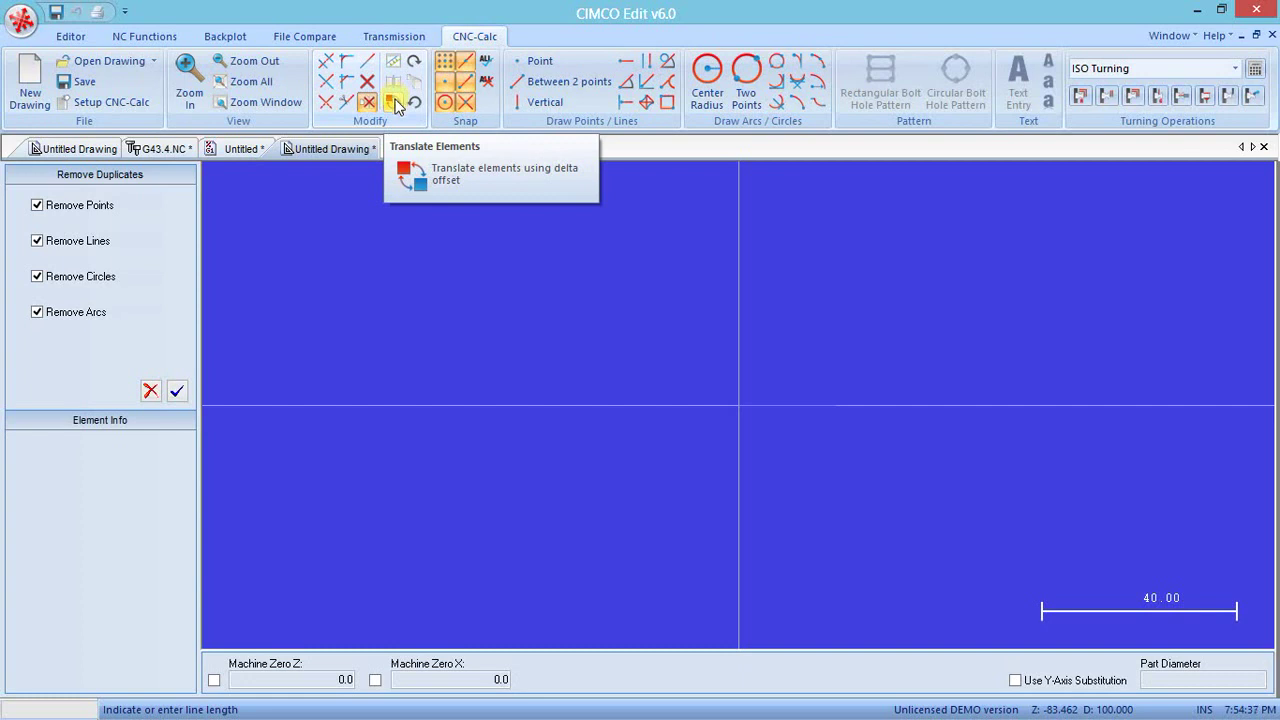
# - Launch Translate Elements from the Modify group to copy elements by an offset
pyautogui.click(394, 103)
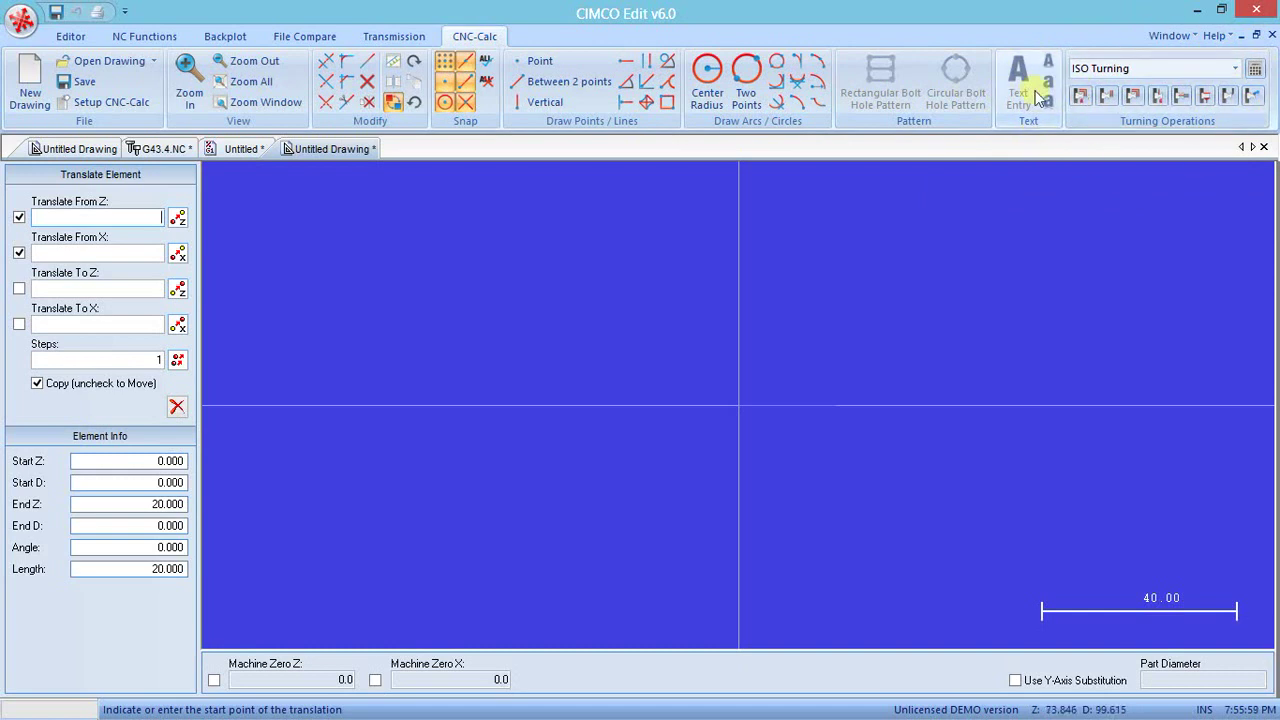
# - Switch the control type to ISO Milling and back to ISO Turning, then view the reference PDF
pyautogui.click(1160, 69)
pyautogui.click(1160, 88)
pyautogui.click(1158, 69)
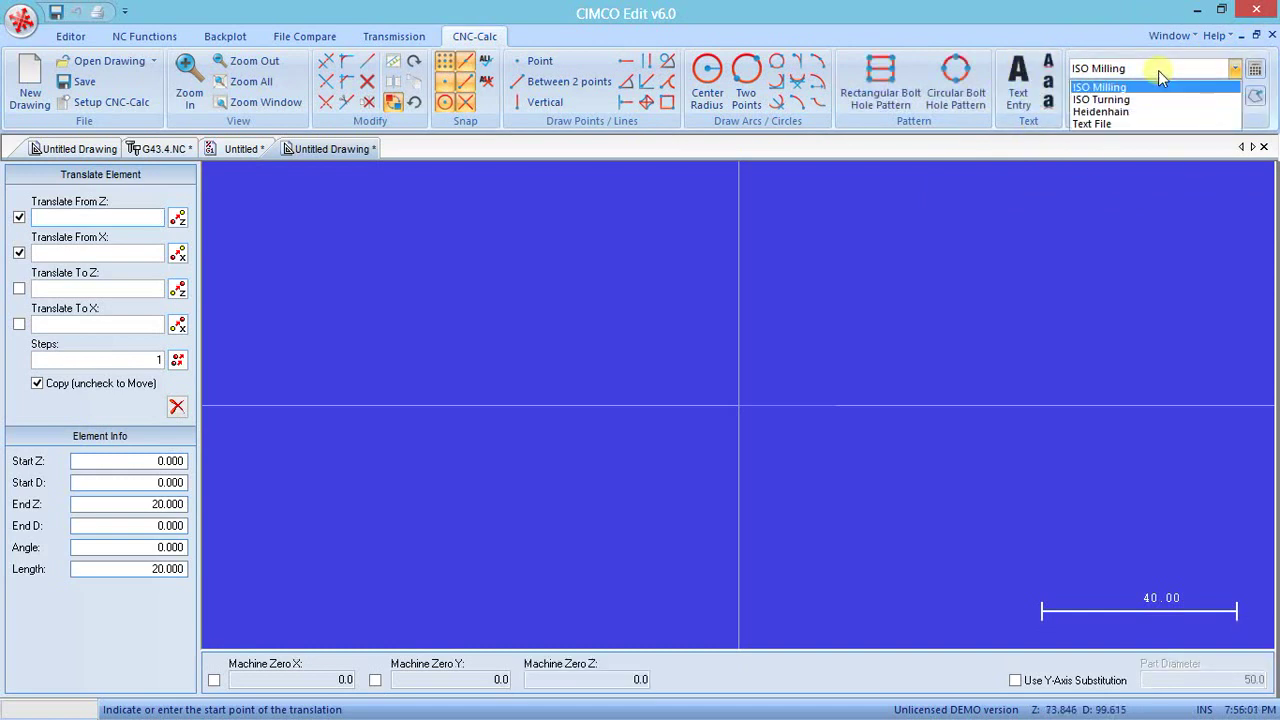
pyautogui.click(1147, 99)
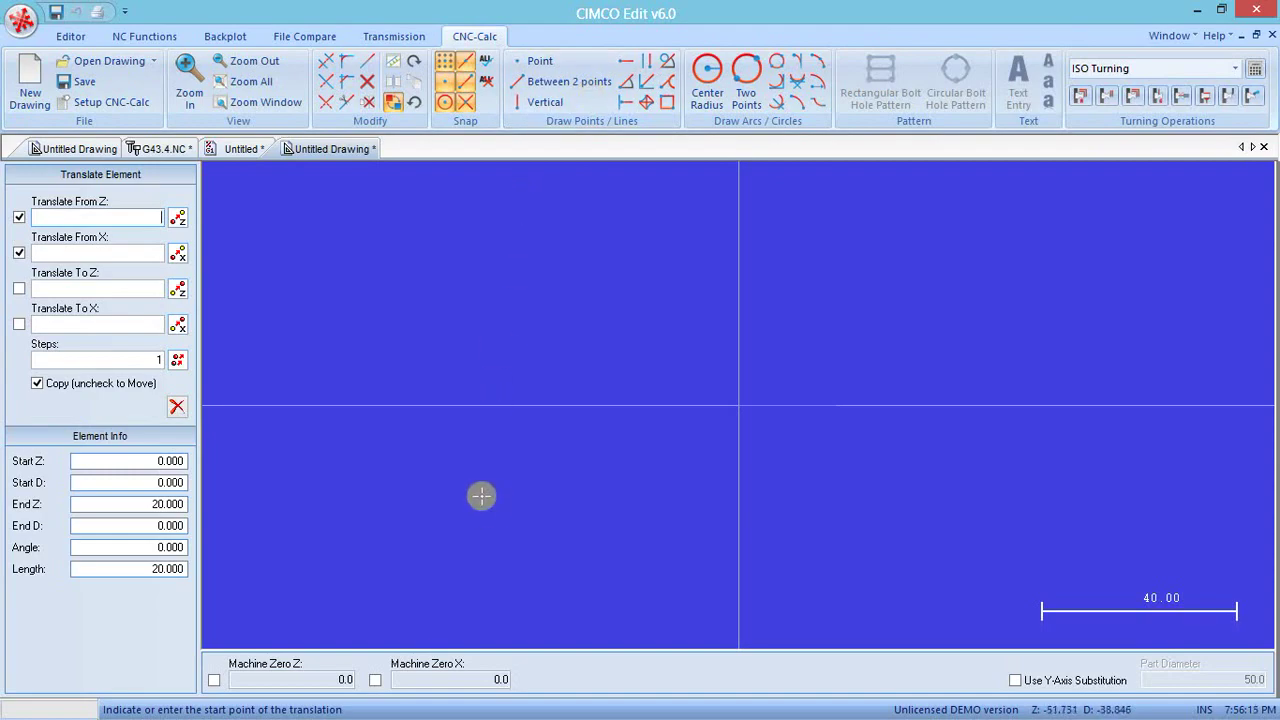
pyautogui.hotkey('alt', 'Tab')
pyautogui.hotkey('alt', 'Tab')
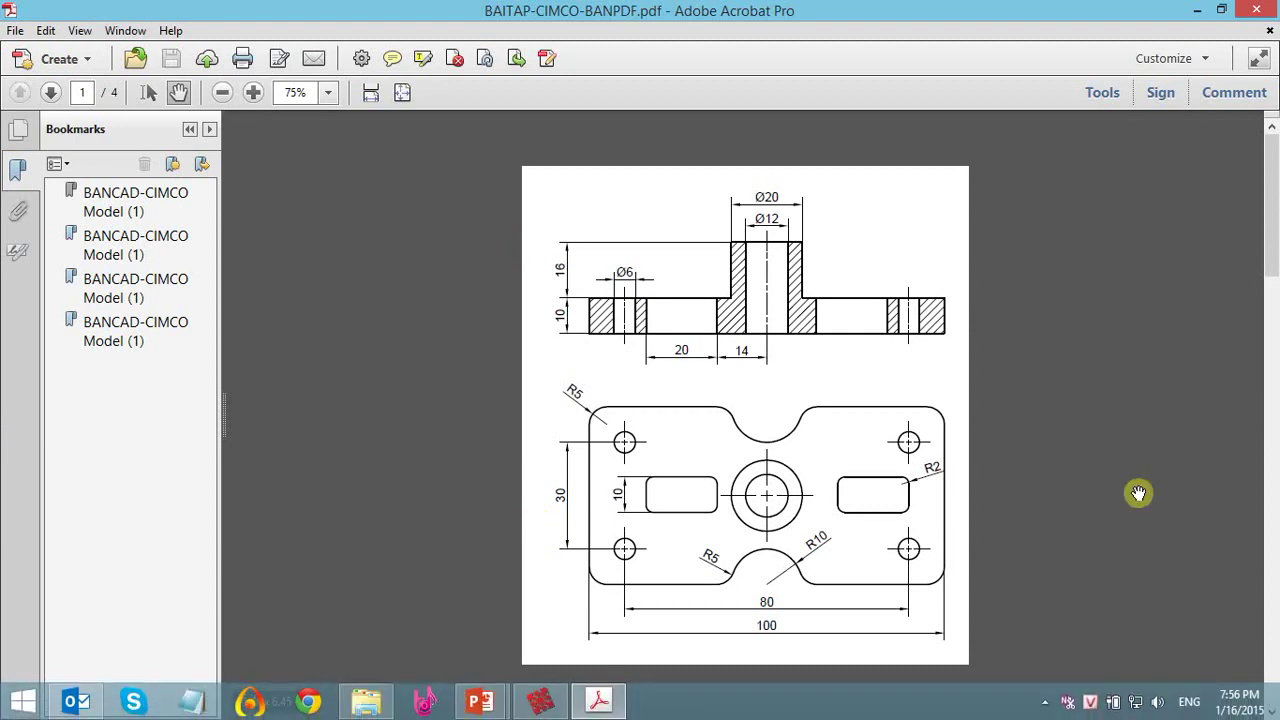
# - Back in CIMCO Edit, cancel the translate command and pick the Rectangle tool
pyautogui.hotkey('alt', 'Tab')
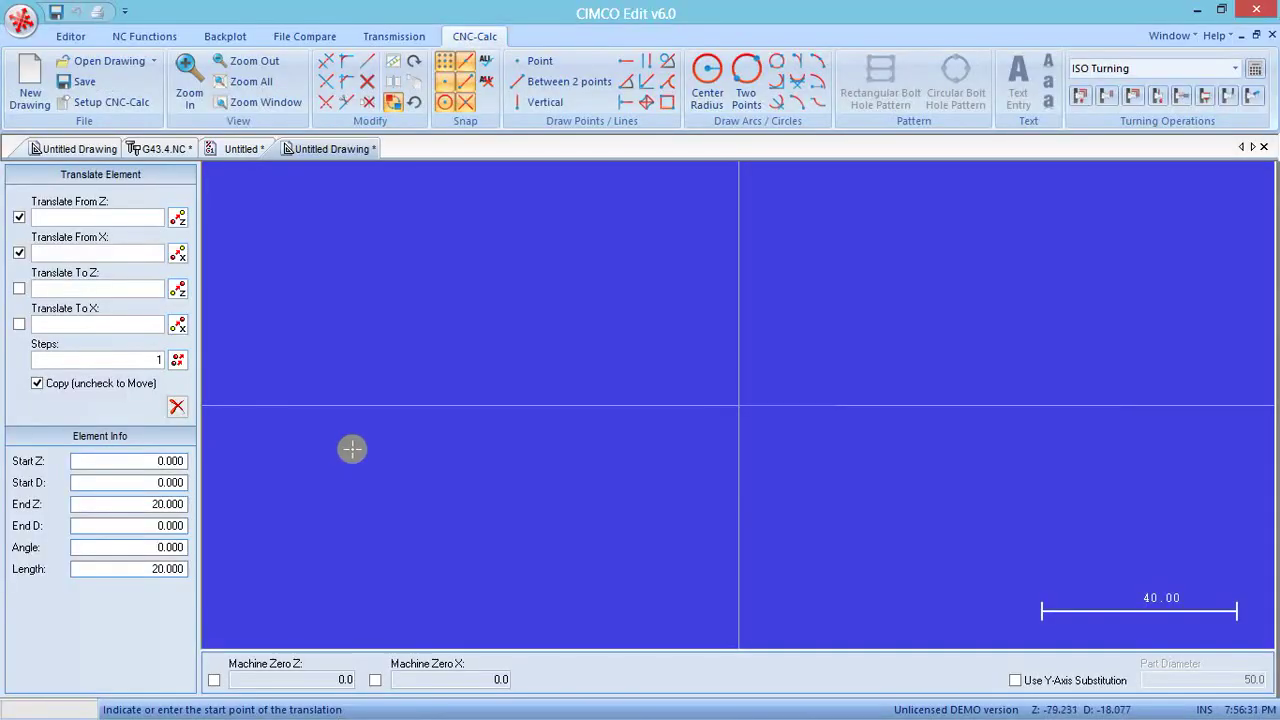
pyautogui.click(555, 102)
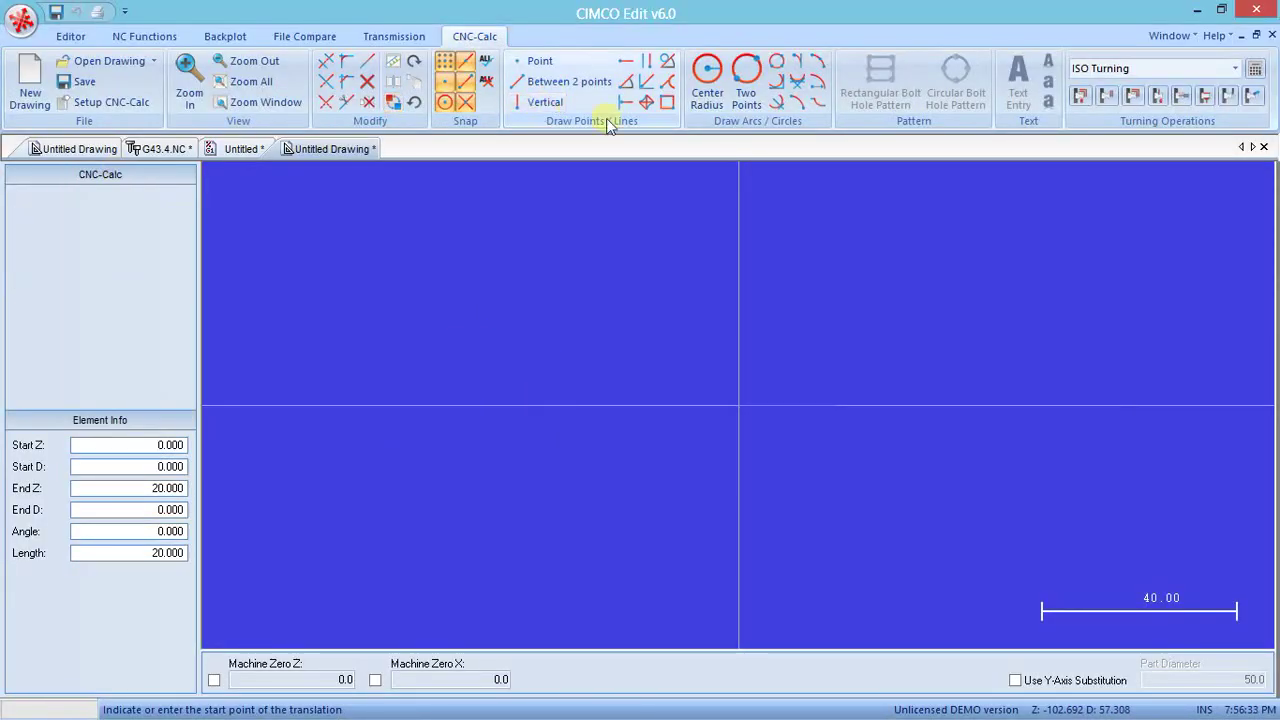
pyautogui.click(667, 101)
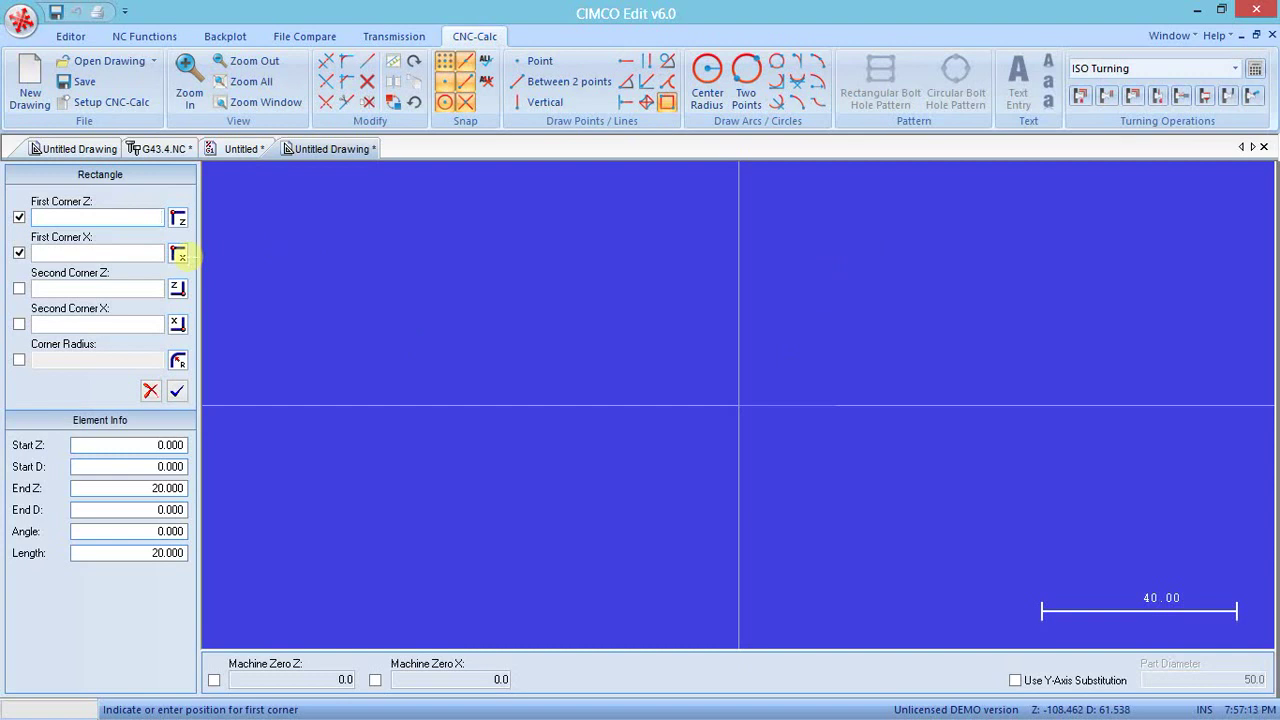
# - Enter rectangle corners Z 25, X -50 and Z -25, X 50, checking the reference PDF
pyautogui.write('25')
pyautogui.click(155, 255)
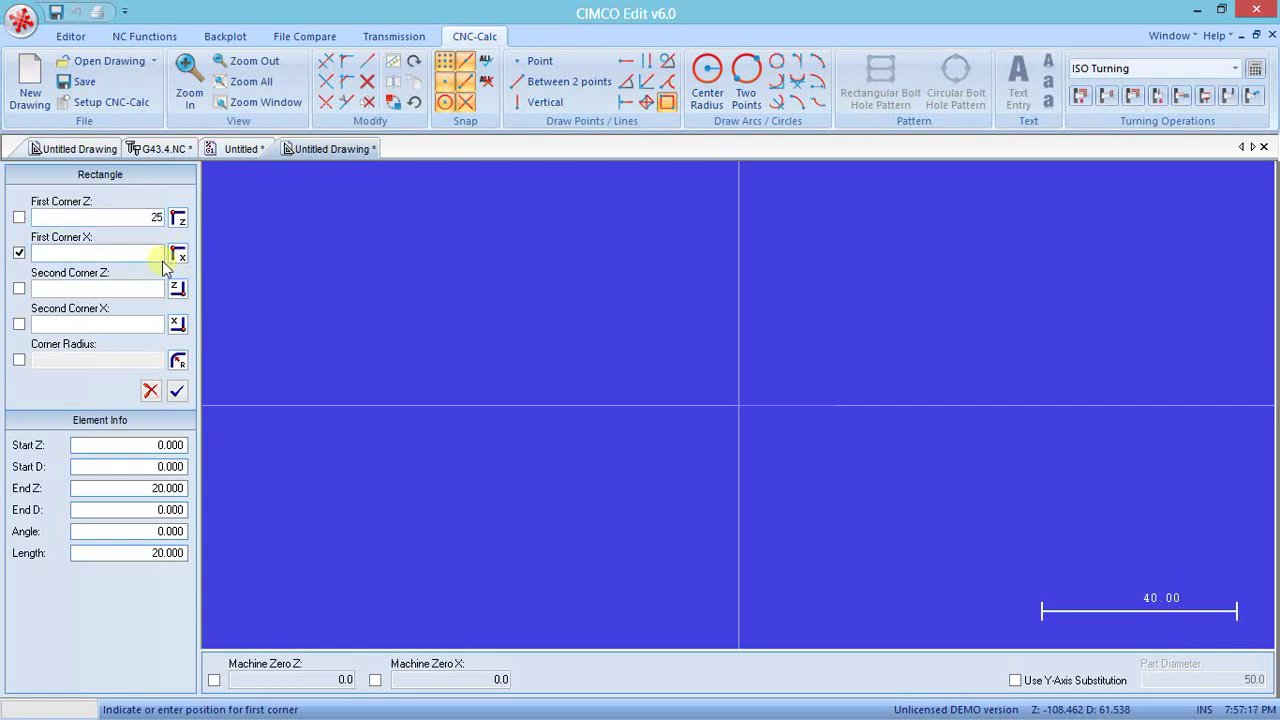
pyautogui.write('-50')
pyautogui.press('Return')
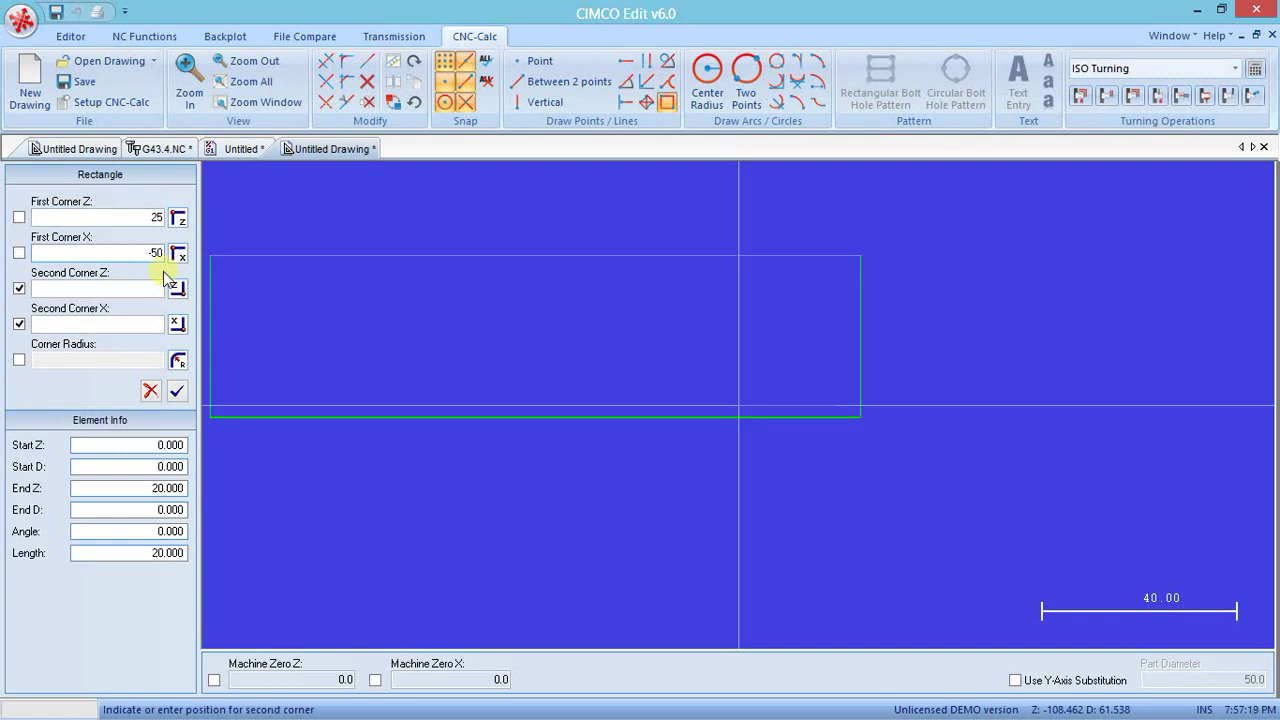
pyautogui.click(156, 287)
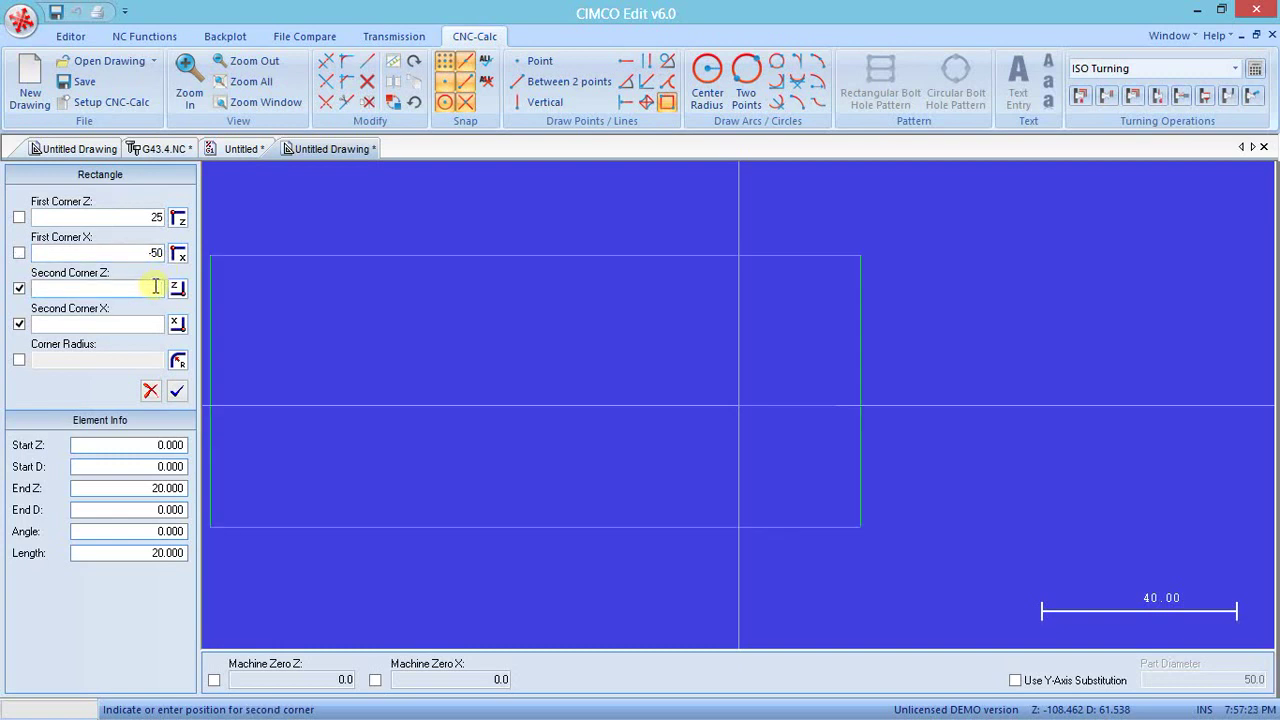
pyautogui.write('-25')
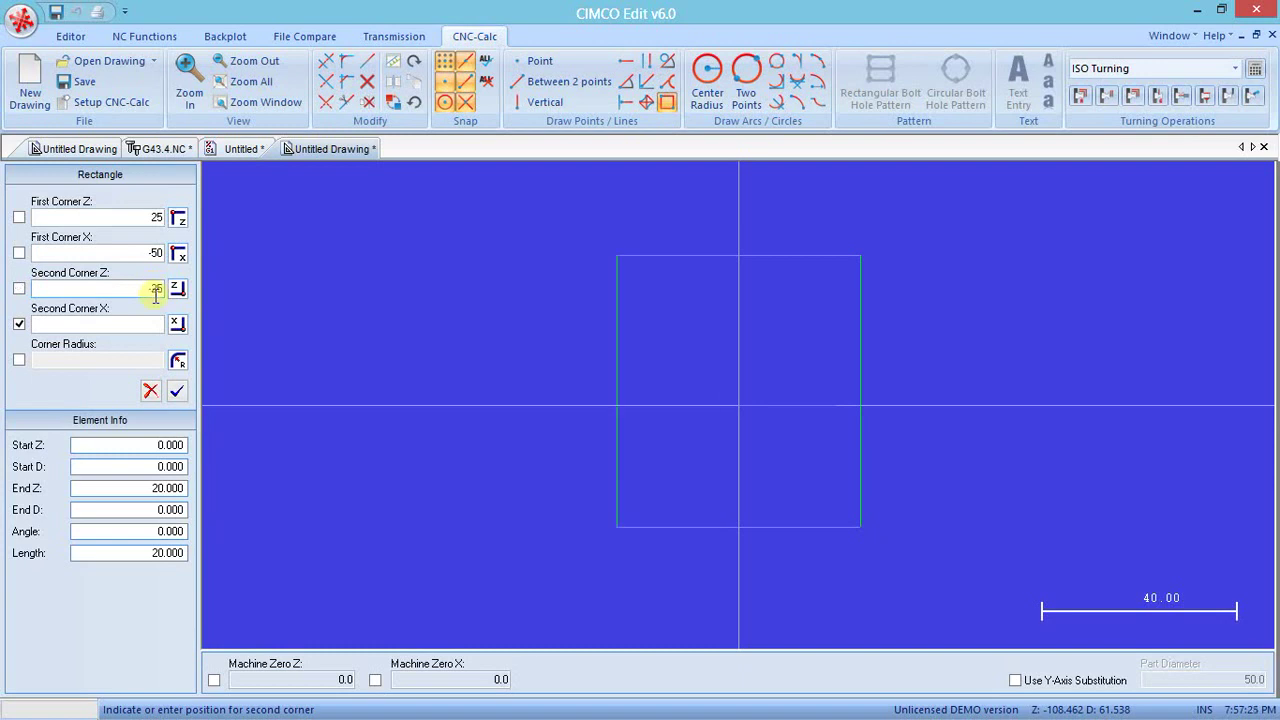
pyautogui.click(153, 324)
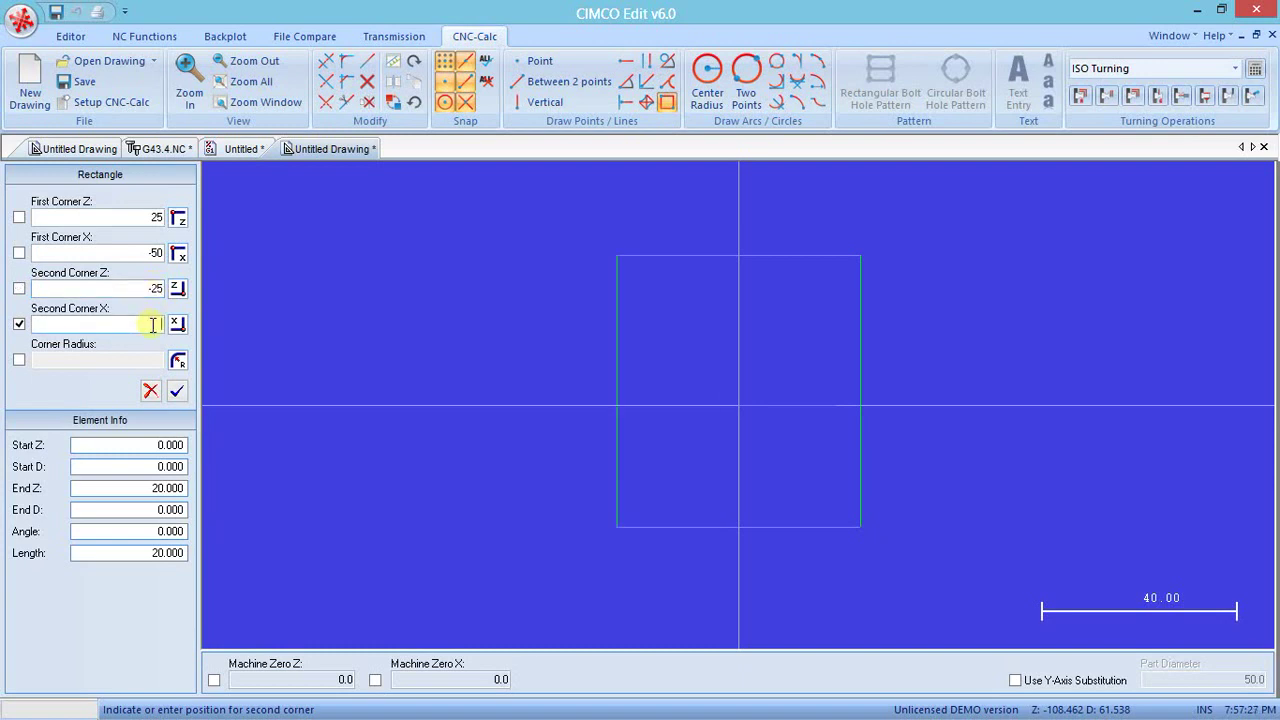
pyautogui.write('50')
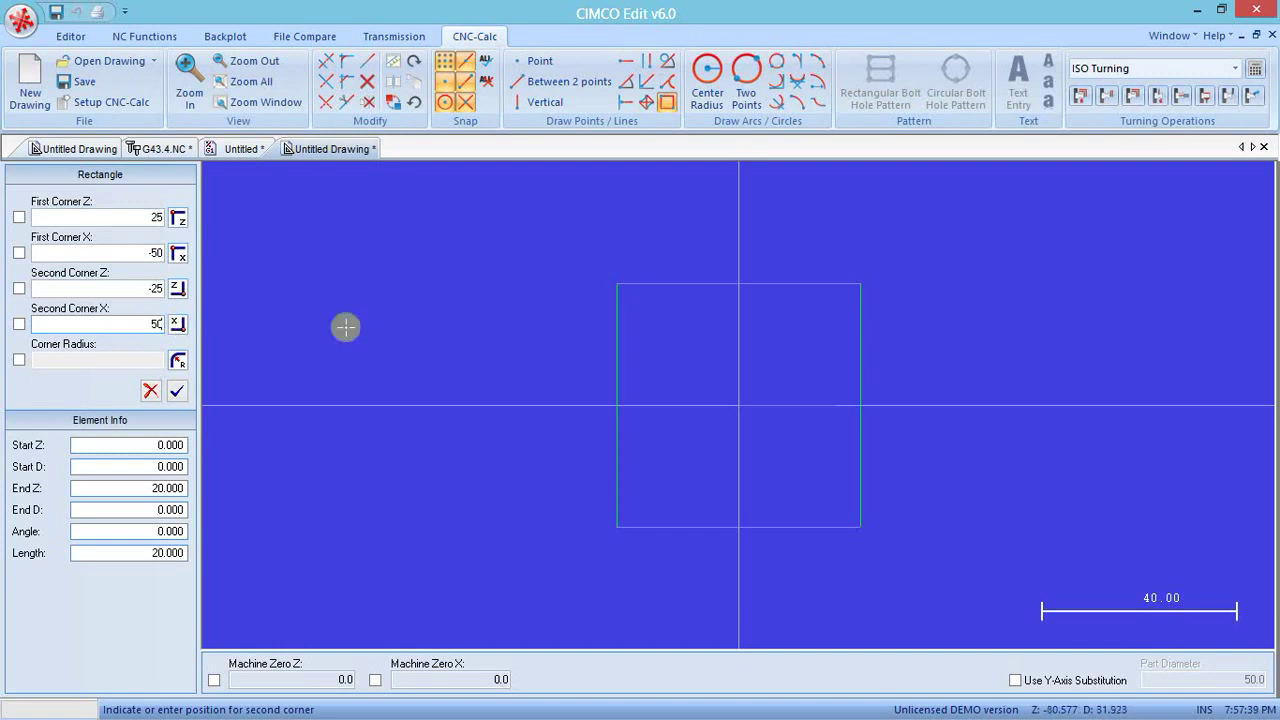
pyautogui.hotkey('alt', 'Tab')
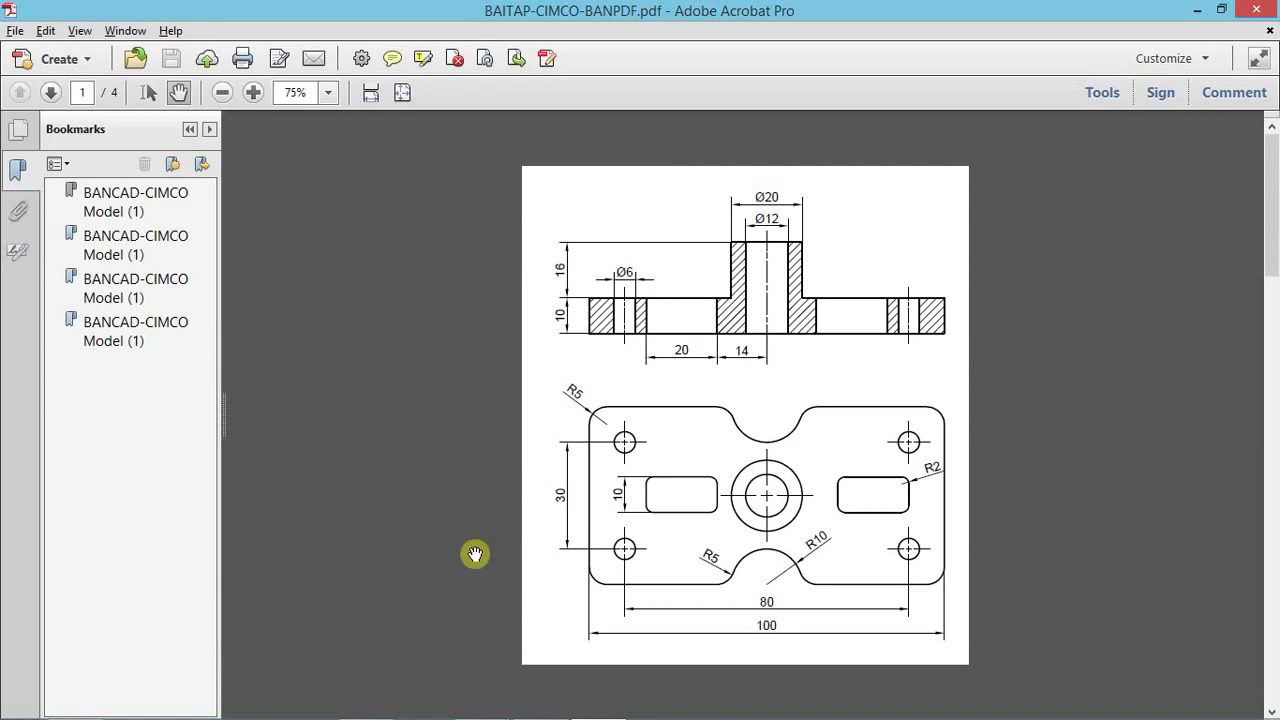
pyautogui.hotkey('alt', 'Tab')
pyautogui.hotkey('alt', 'Tab')
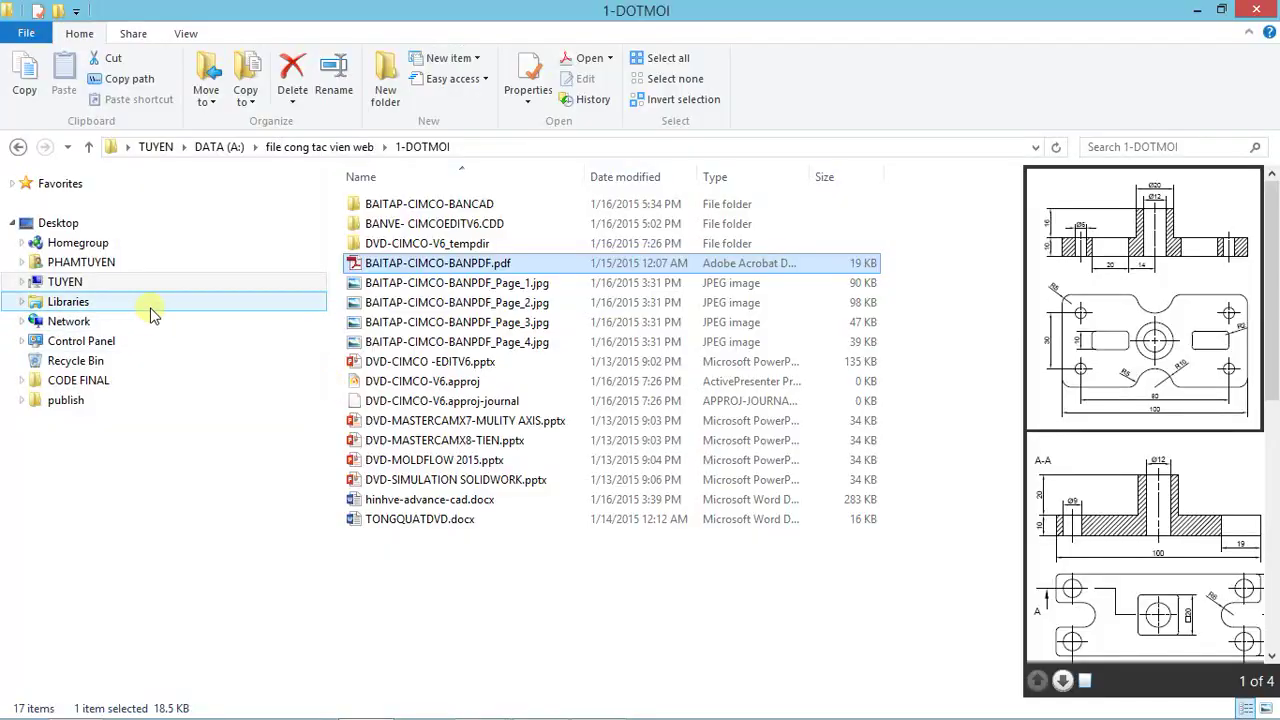
pyautogui.hotkey('alt', 'Tab')
pyautogui.hotkey('alt', 'Tab')
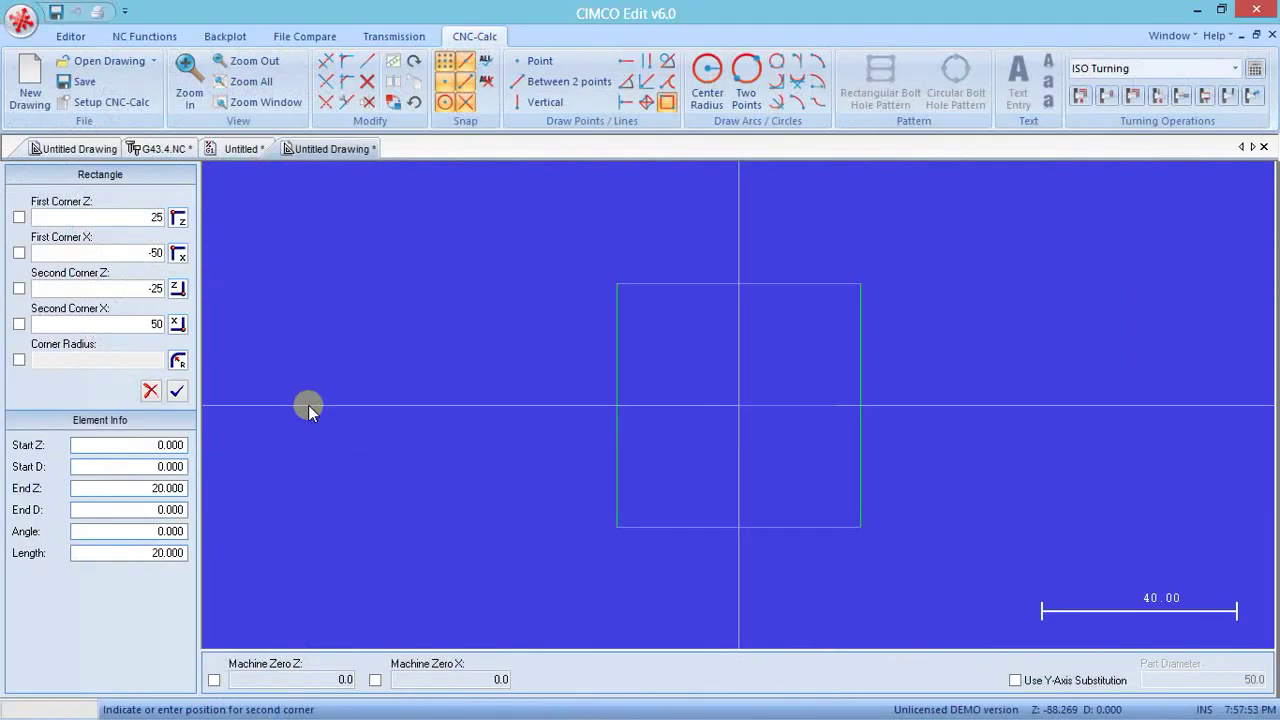
# - Change the rectangle corners to Z 50, X -25 and Z -50, X 25
pyautogui.moveTo(144, 218); pyautogui.dragTo(171, 217)
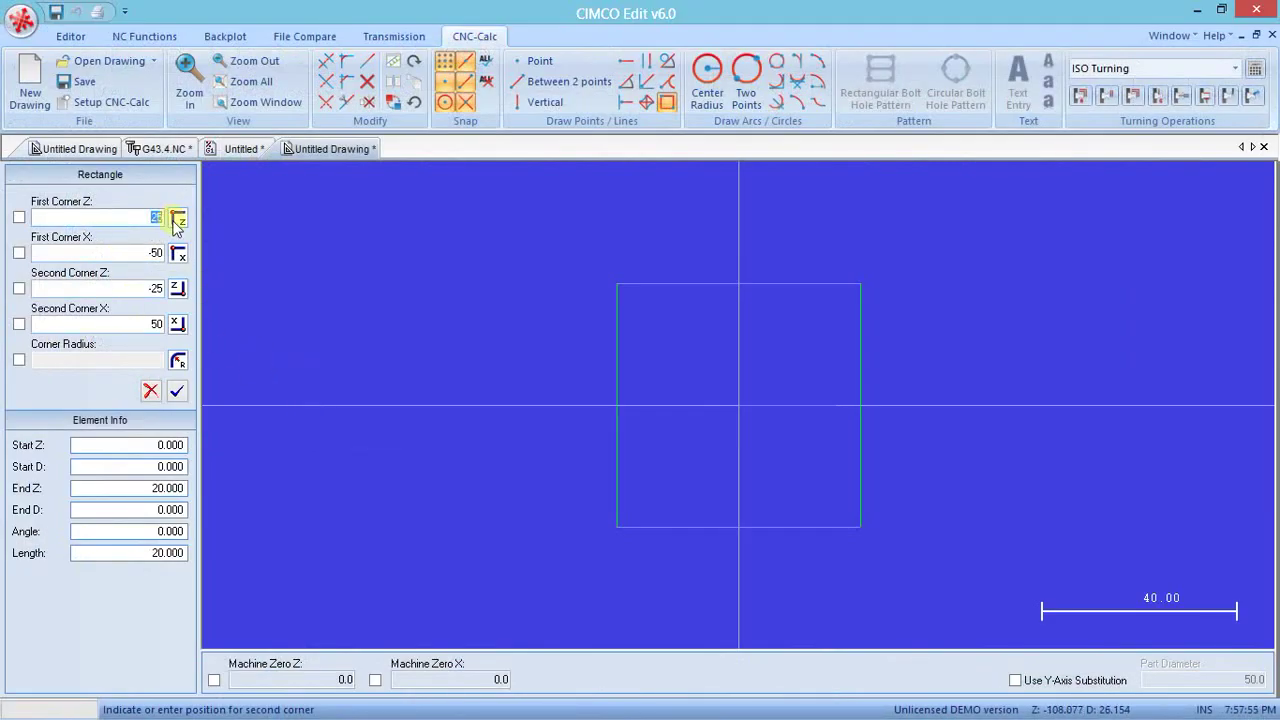
pyautogui.write('5')
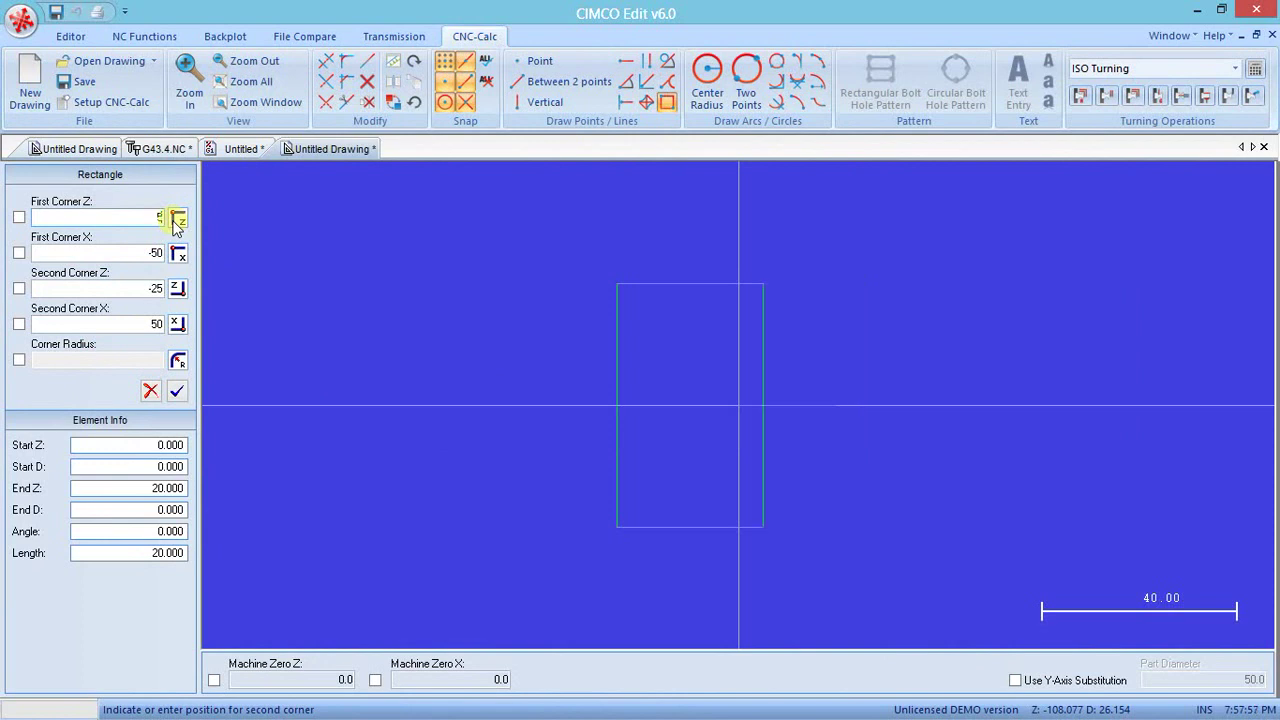
pyautogui.write('0')
pyautogui.press('Tab')
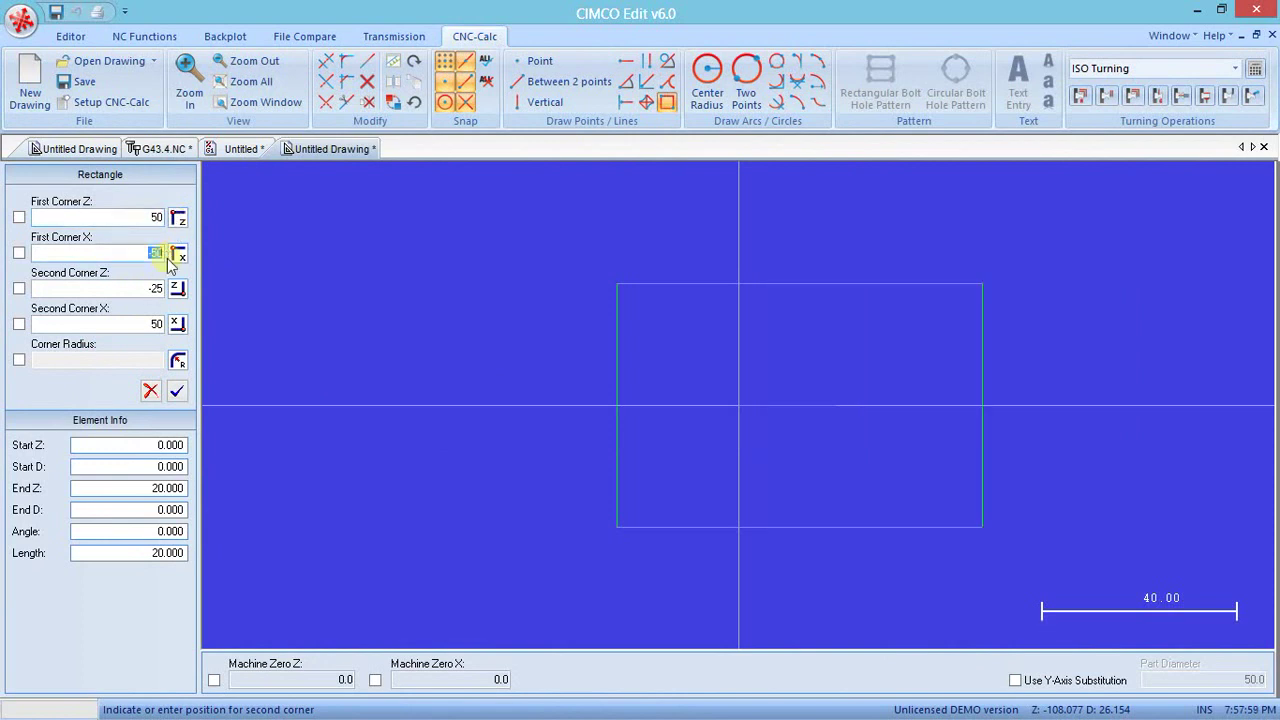
pyautogui.press('BackSpace')
pyautogui.write('02')
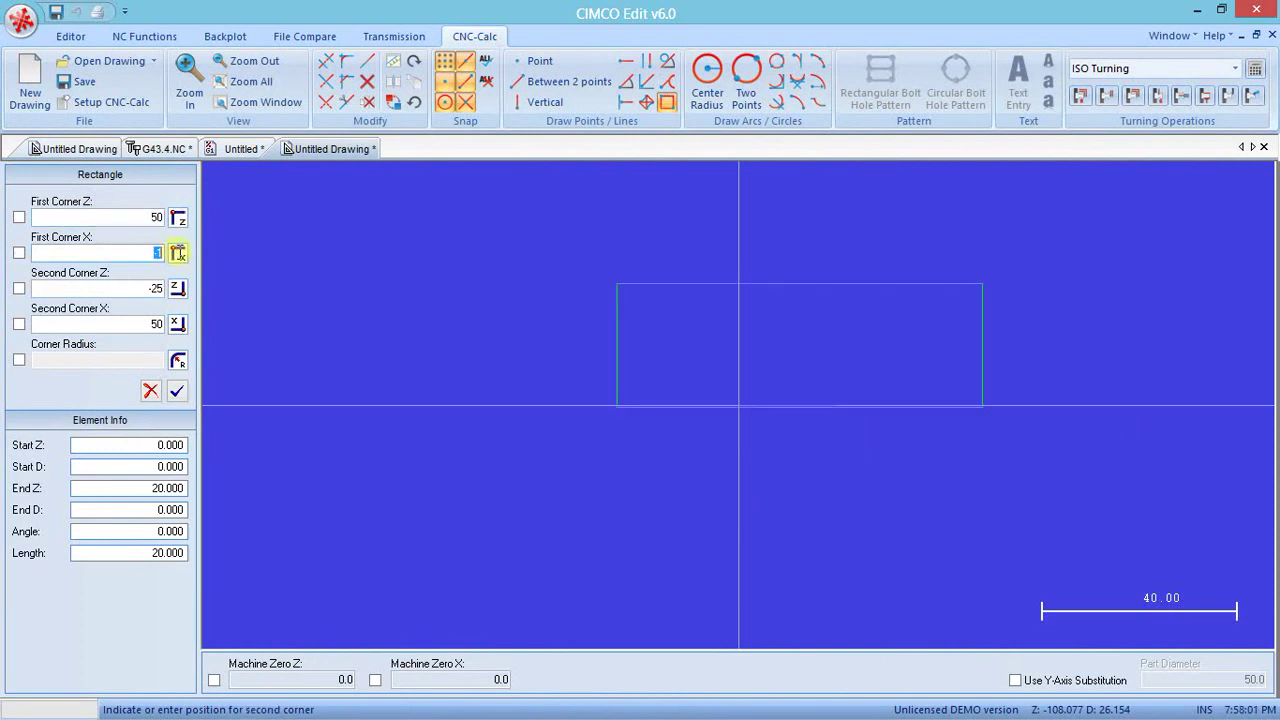
pyautogui.write('5')
pyautogui.press('Tab')
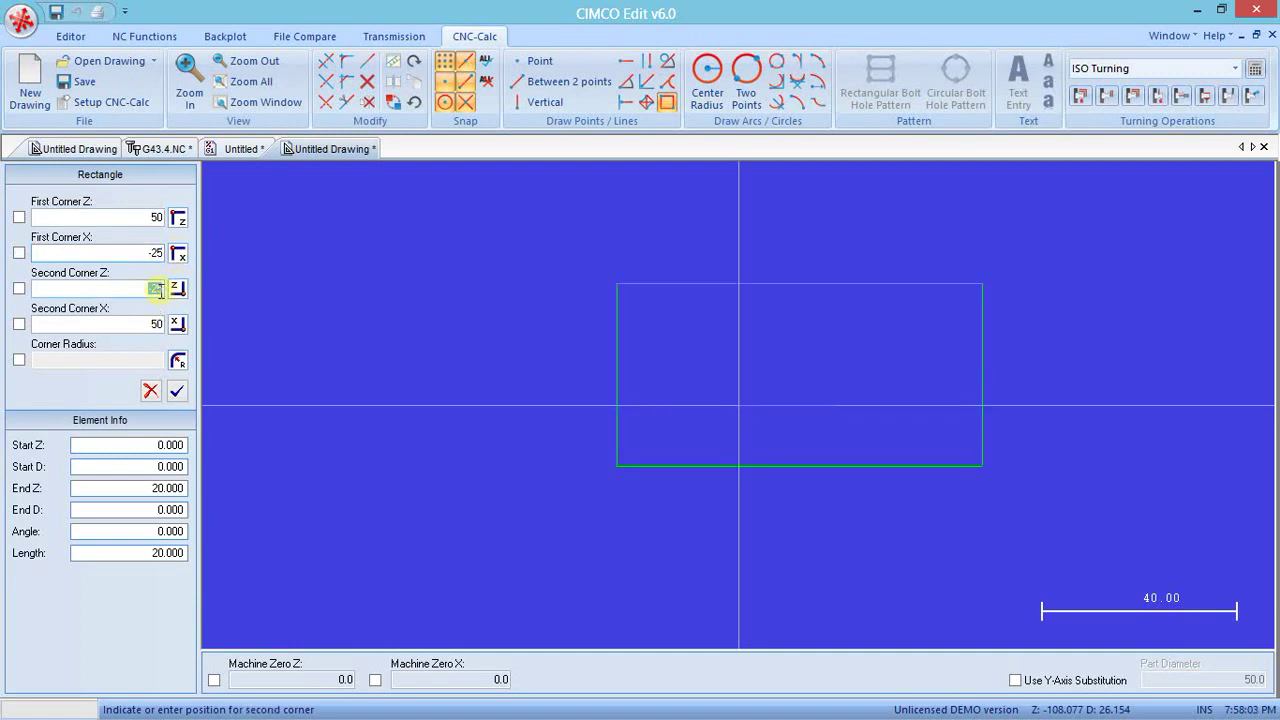
pyautogui.write('50')
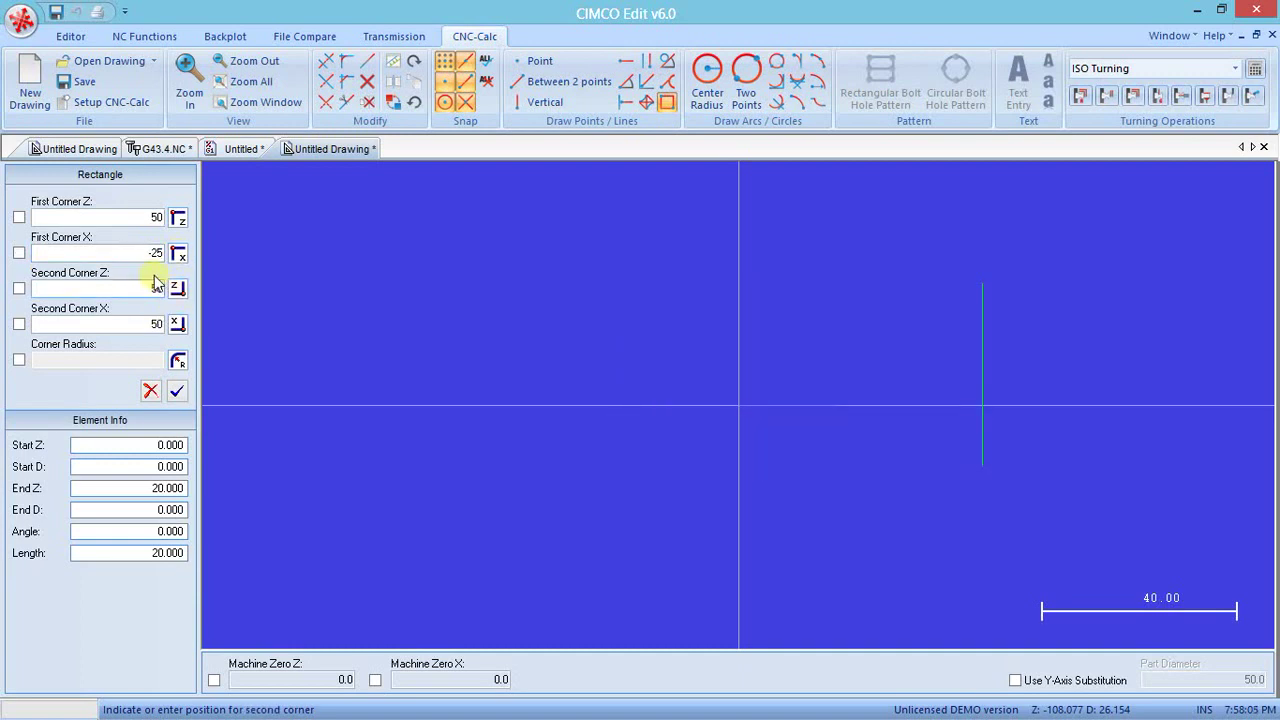
pyautogui.press('Home')
pyautogui.write('-')
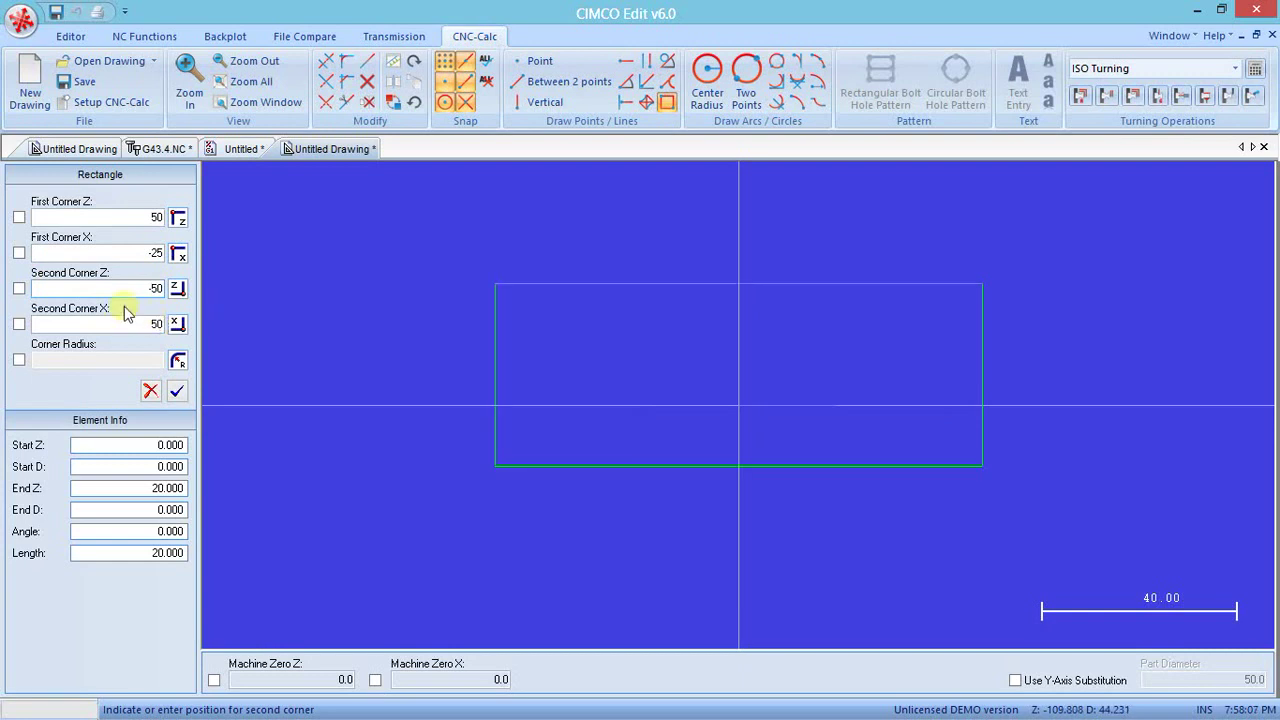
pyautogui.press('Tab')
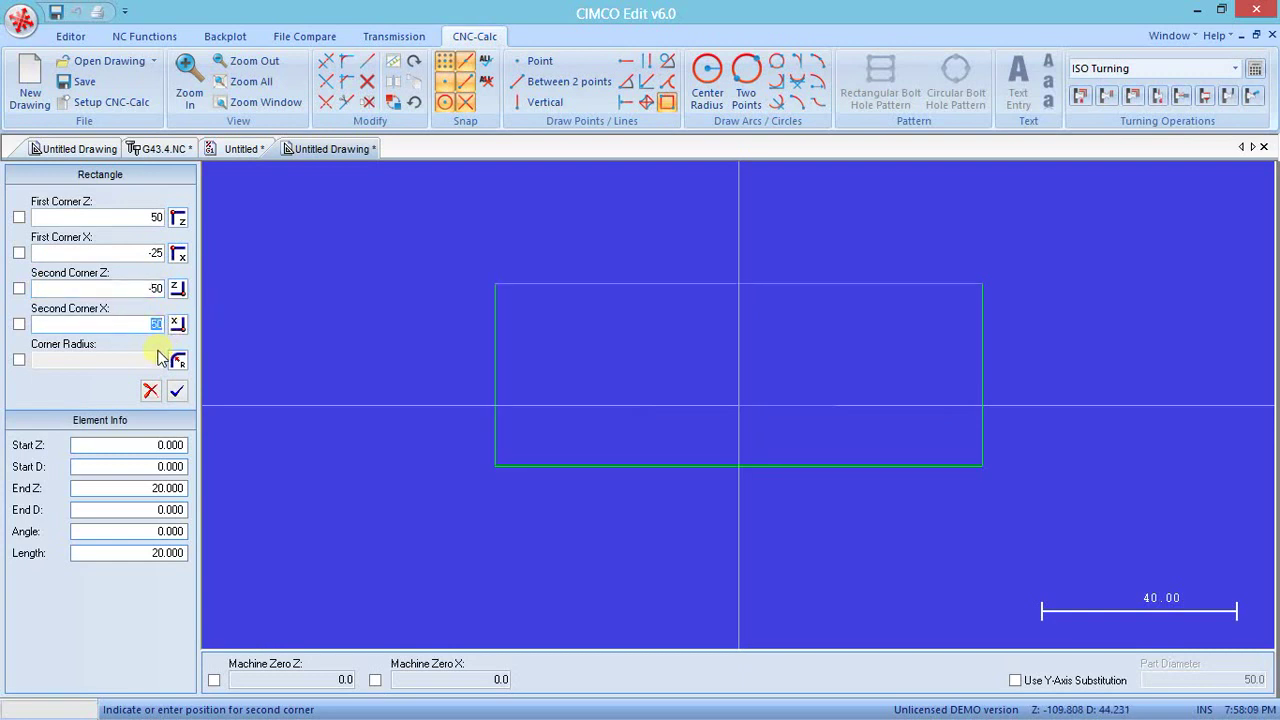
pyautogui.write('25')
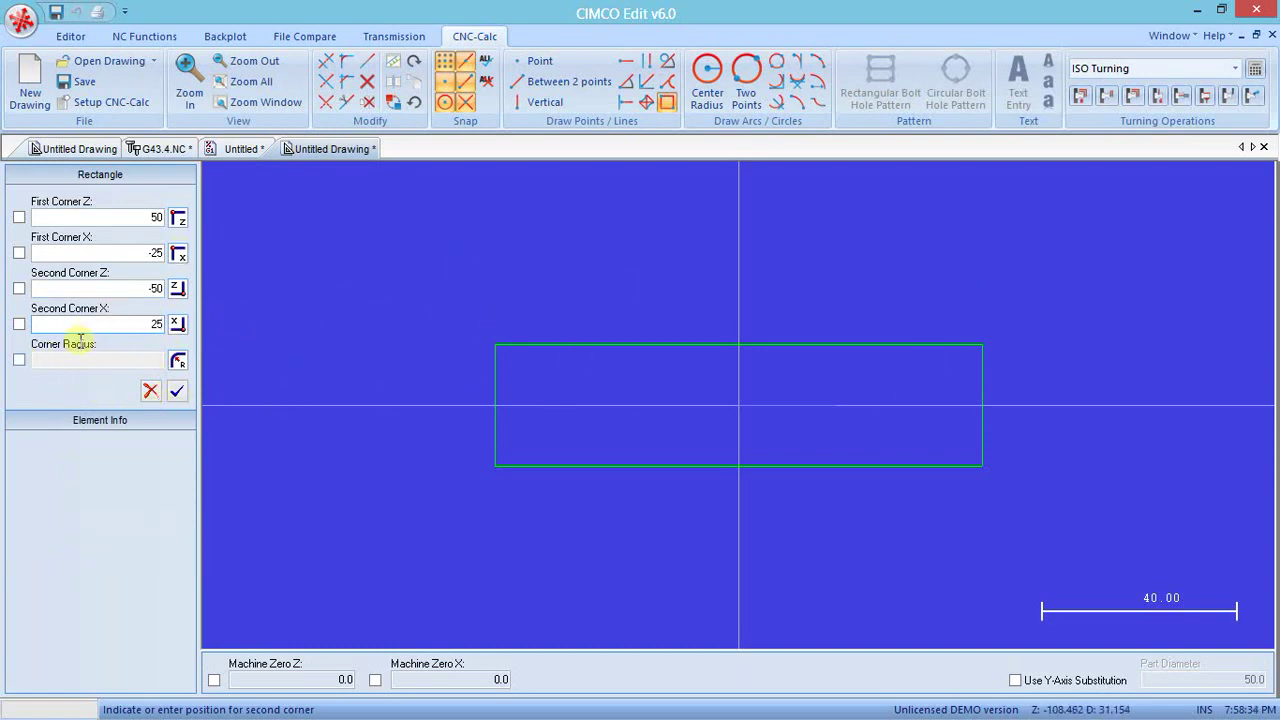
# - Enable a corner radius of 5 and insert the rounded rectangle
pyautogui.click(19, 359)
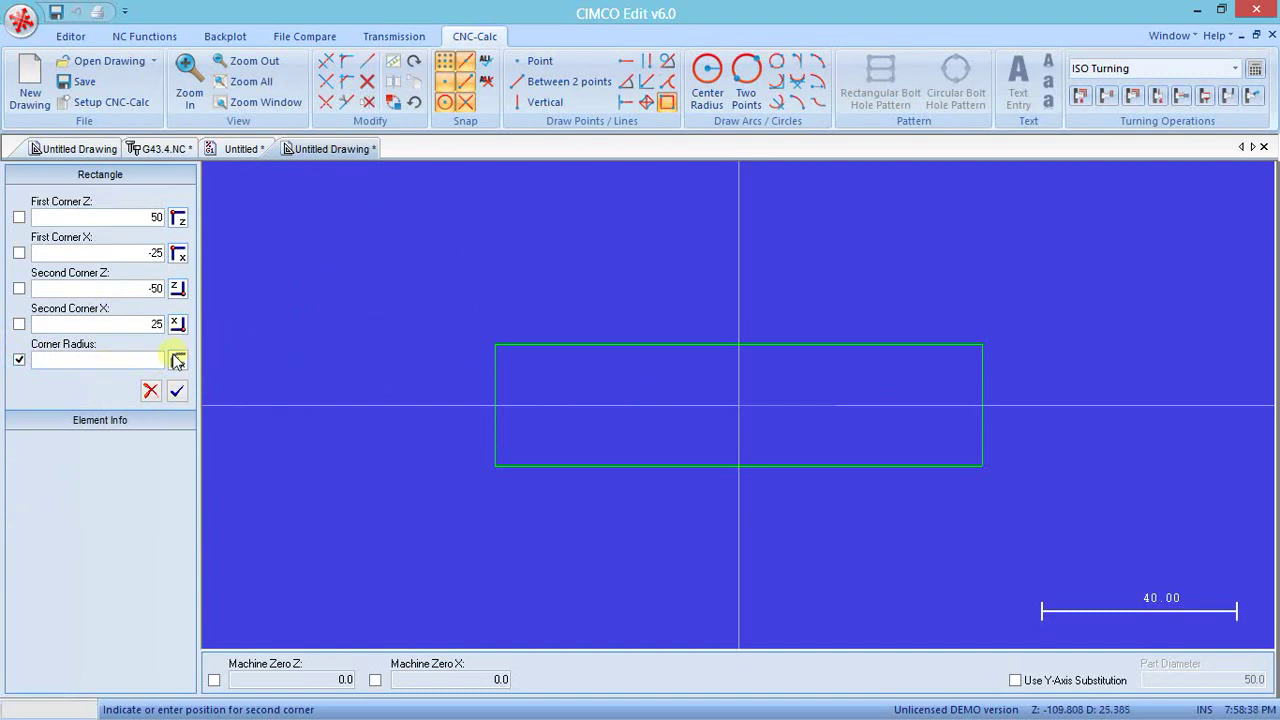
pyautogui.click(150, 360)
pyautogui.write('5')
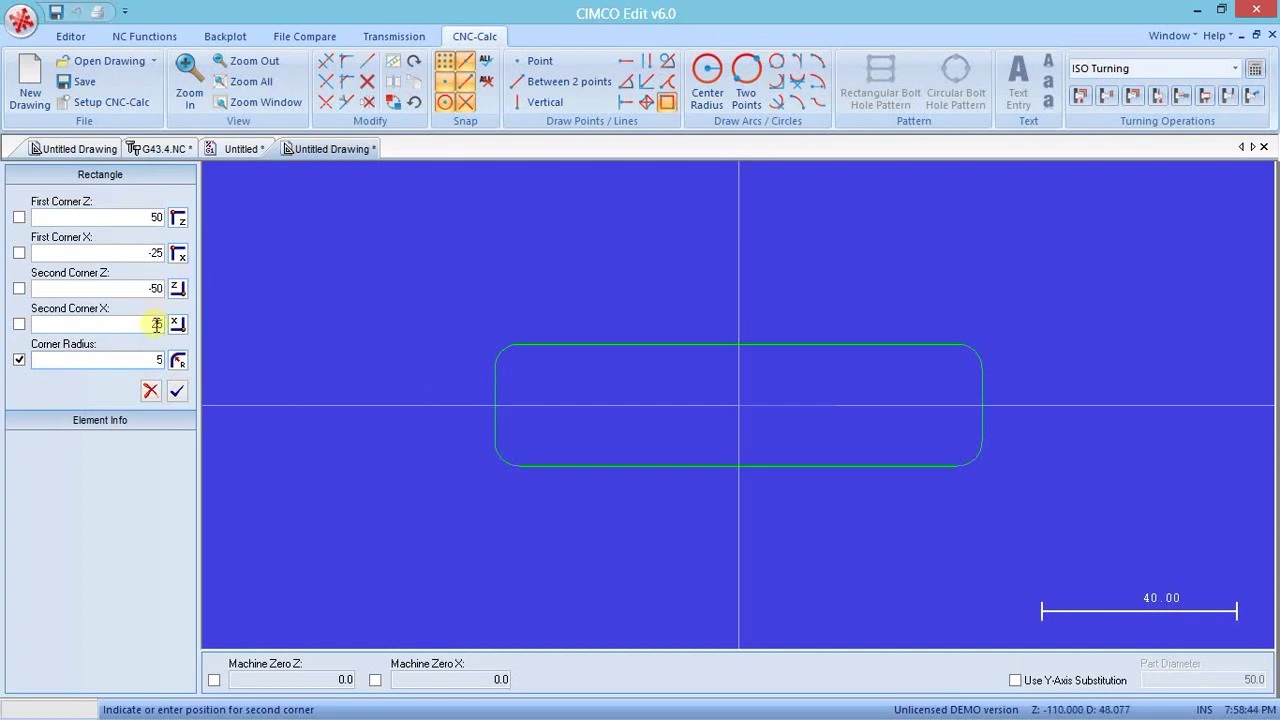
pyautogui.click(178, 390)
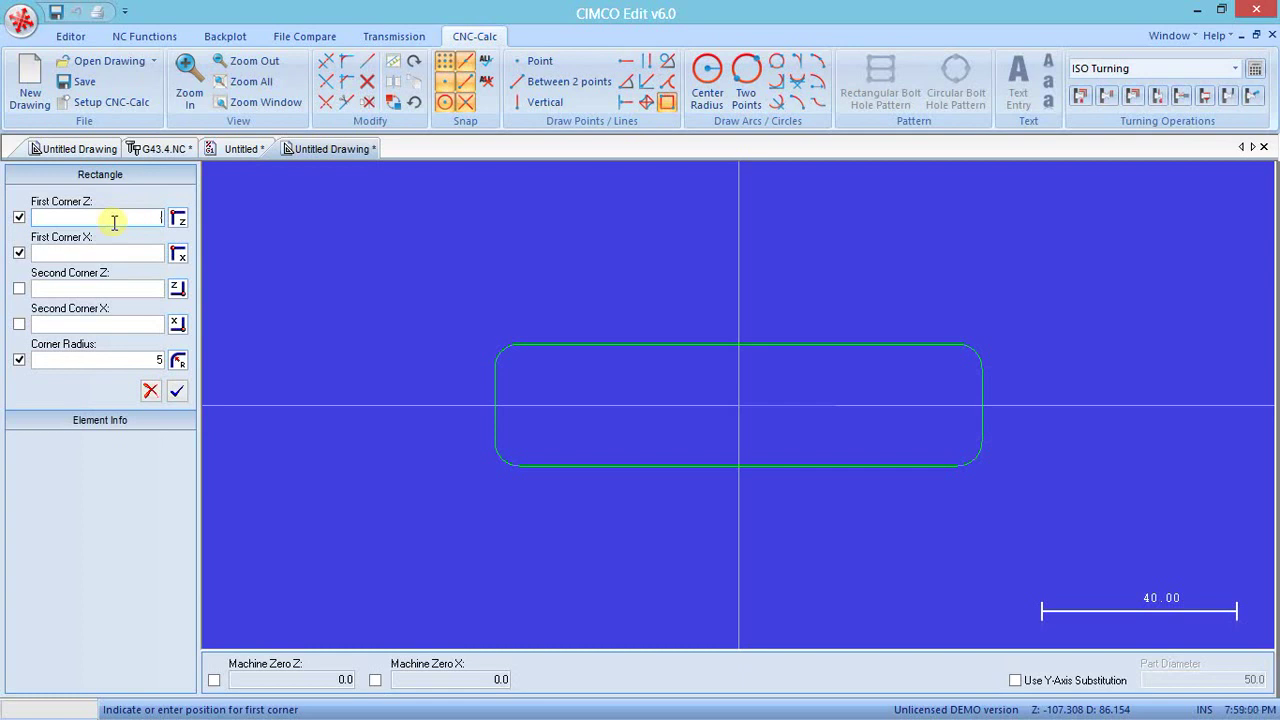
# - Insert a sharp-cornered inner rectangle from Z -40, X 15 to Z 40, X -15
pyautogui.write('-40')
pyautogui.click(149, 251)
pyautogui.write('15')
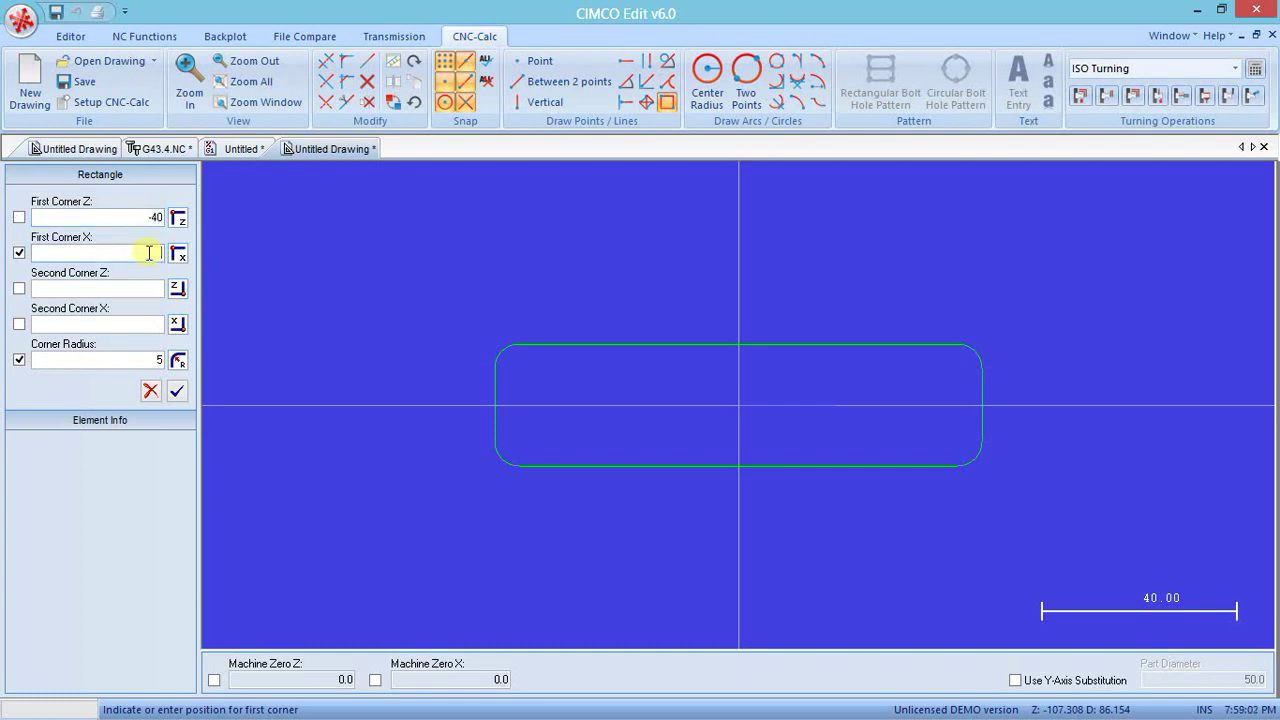
pyautogui.press('Return')
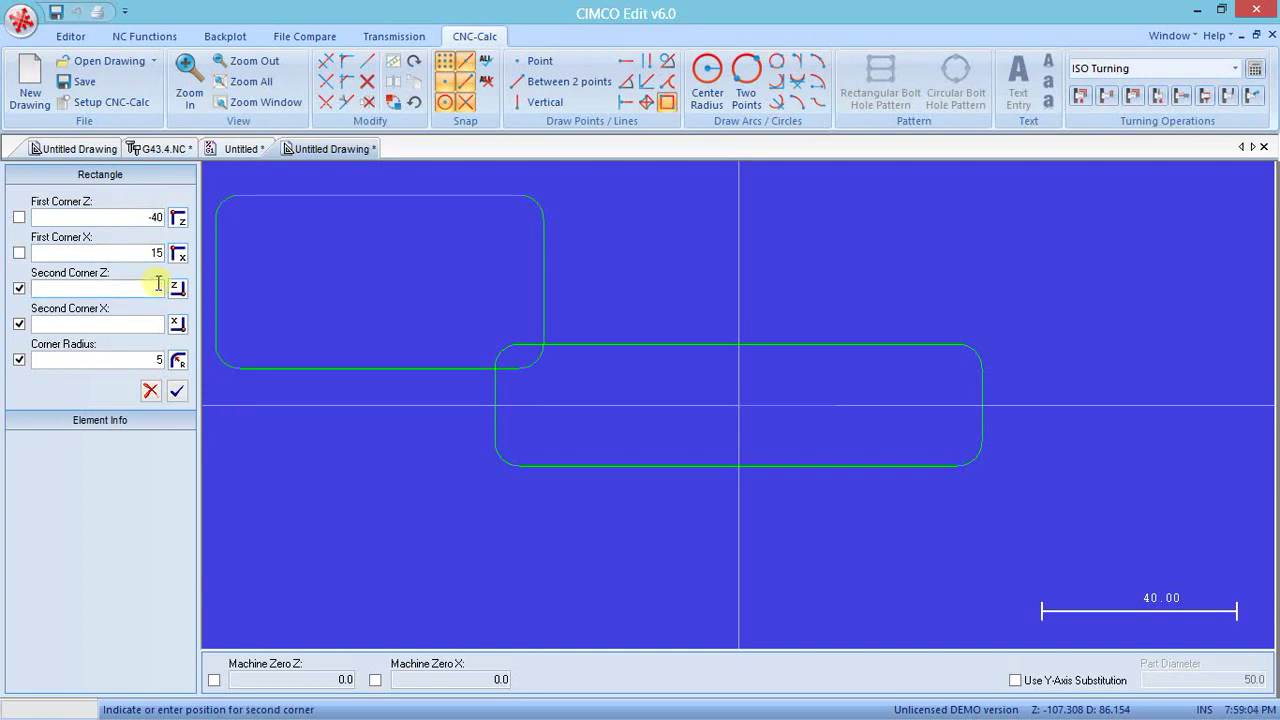
pyautogui.click(158, 284)
pyautogui.write('40')
pyautogui.click(146, 318)
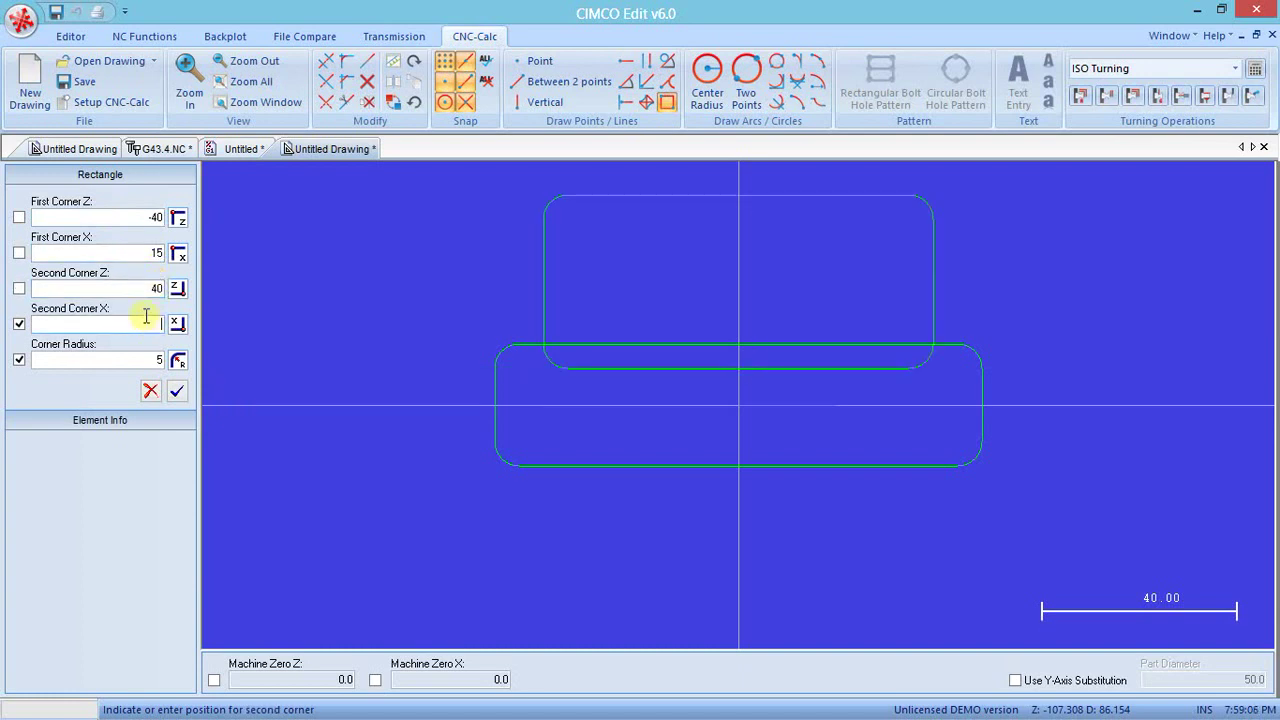
pyautogui.write('-15')
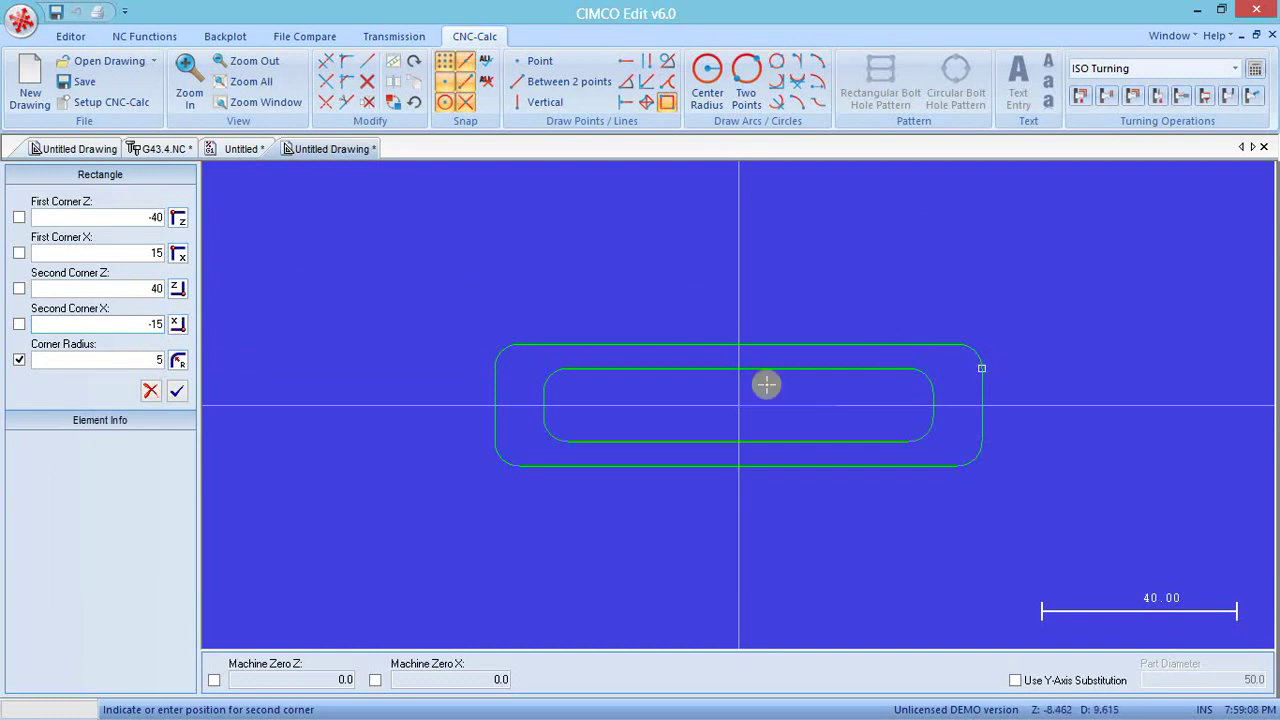
pyautogui.click(19, 360)
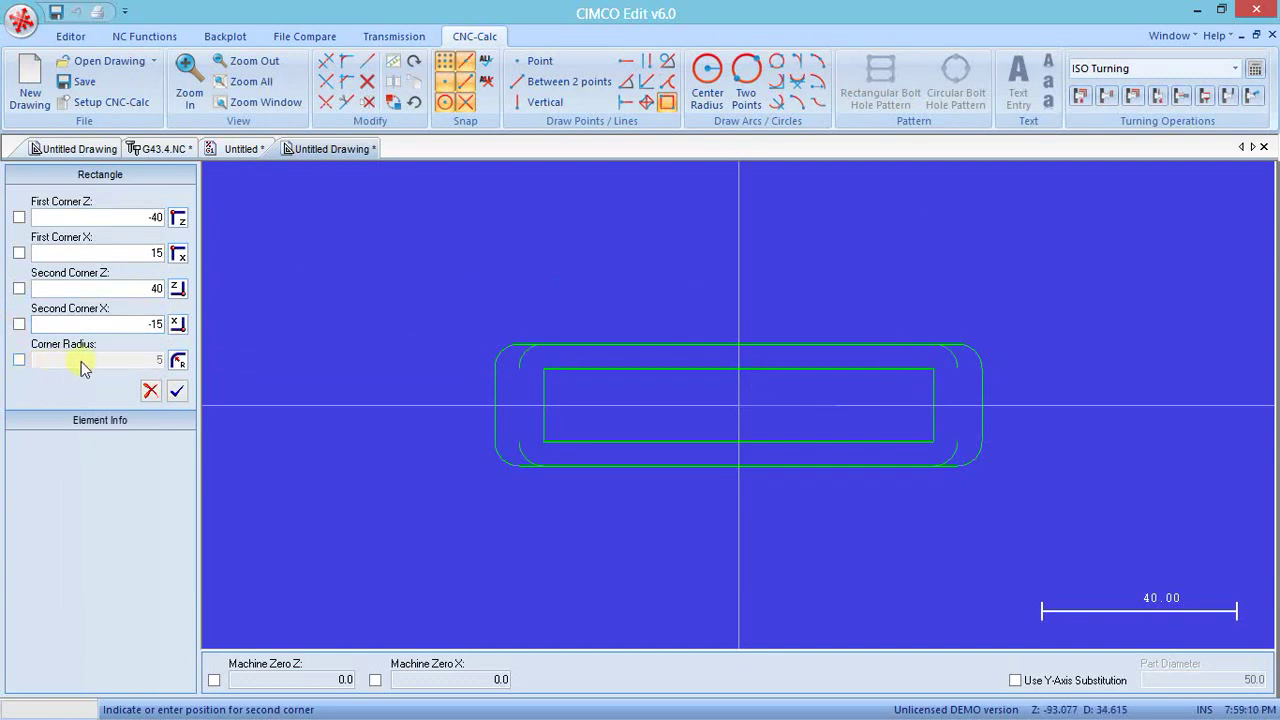
pyautogui.click(177, 391)
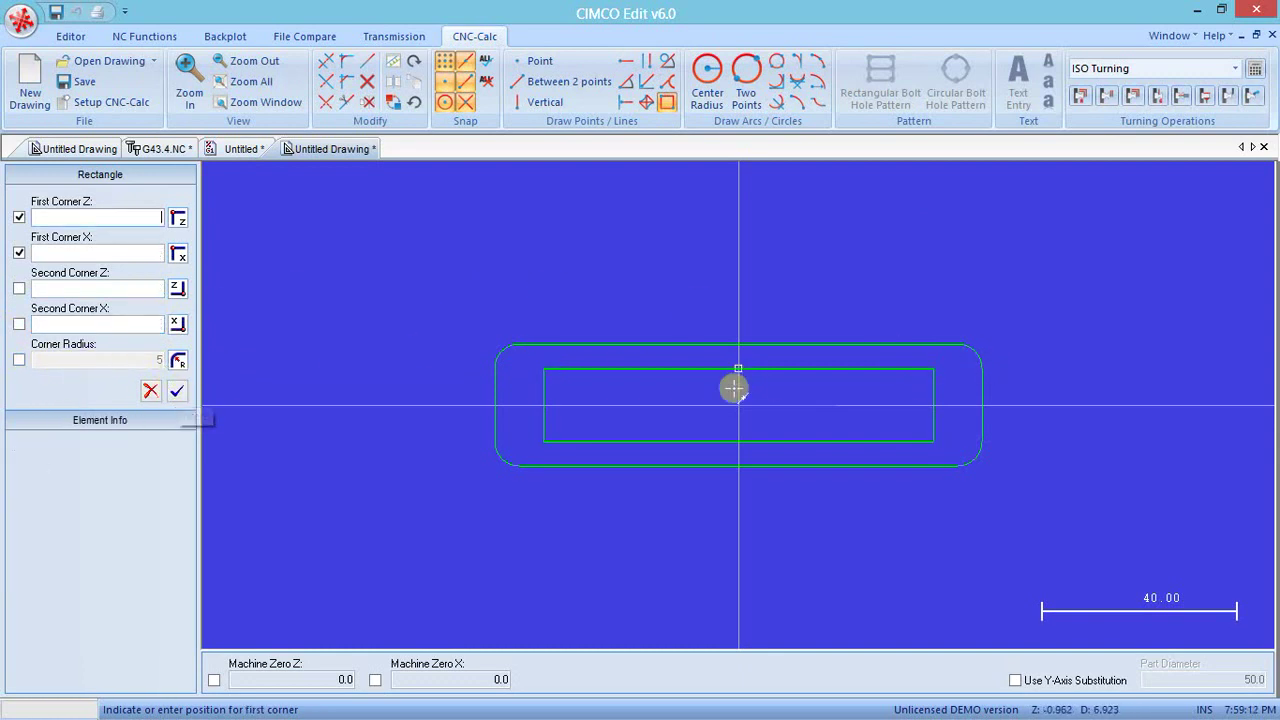
pyautogui.scroll(1, 734, 389)
pyautogui.scroll(1, 723, 397)
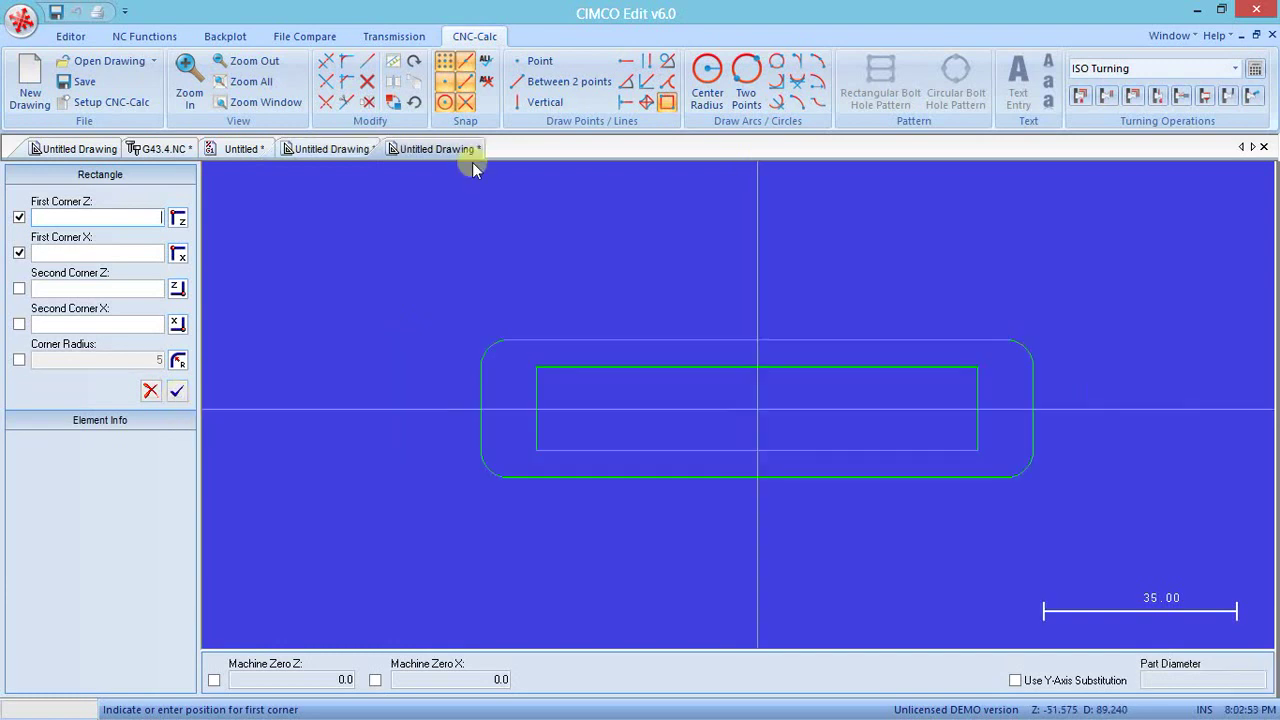
# - Place centre-radius circles of radius 3 at the inner rectangle's four corners
pyautogui.click(708, 75)
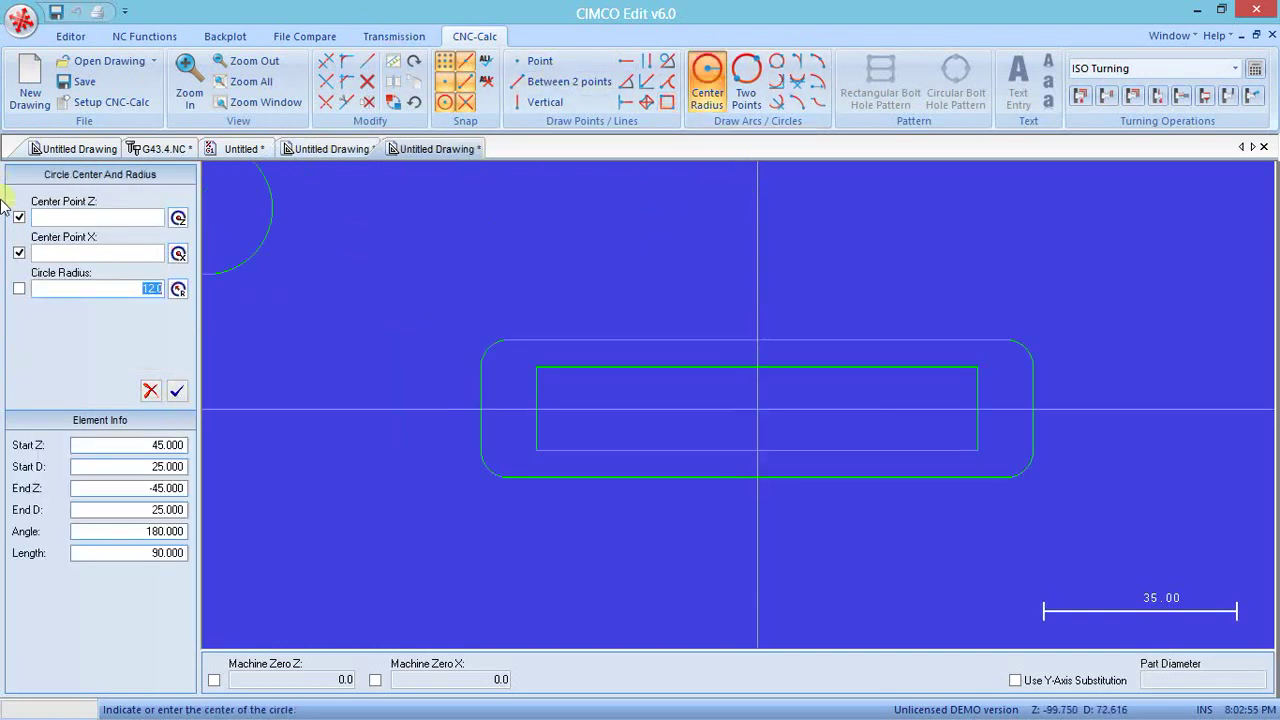
pyautogui.doubleClick(158, 294)
pyautogui.click(179, 296)
pyautogui.write('3')
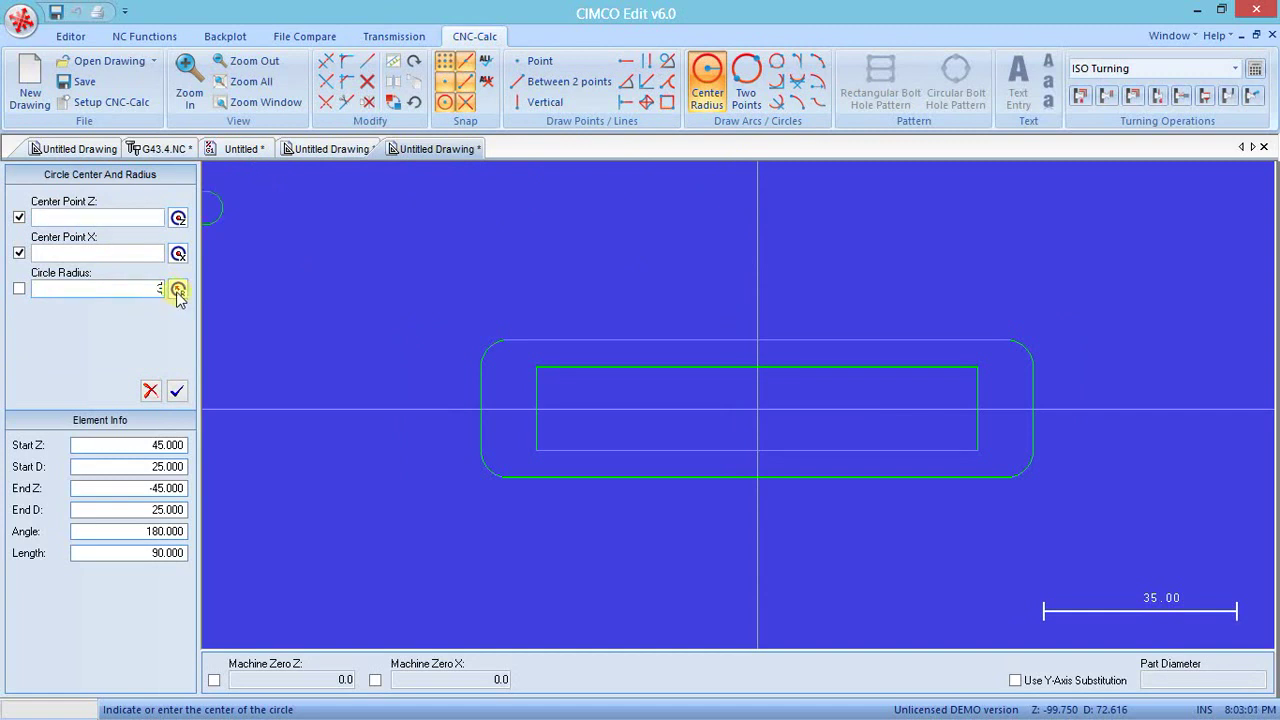
pyautogui.click(536, 369)
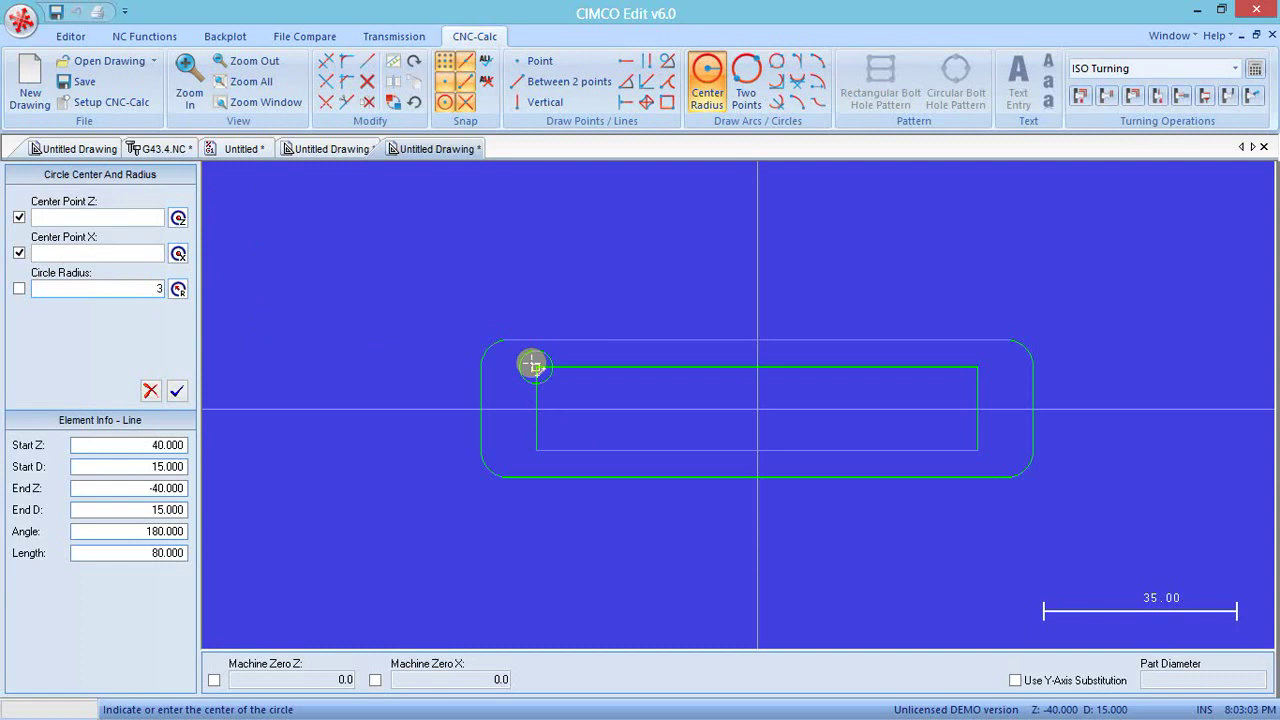
pyautogui.click(536, 449)
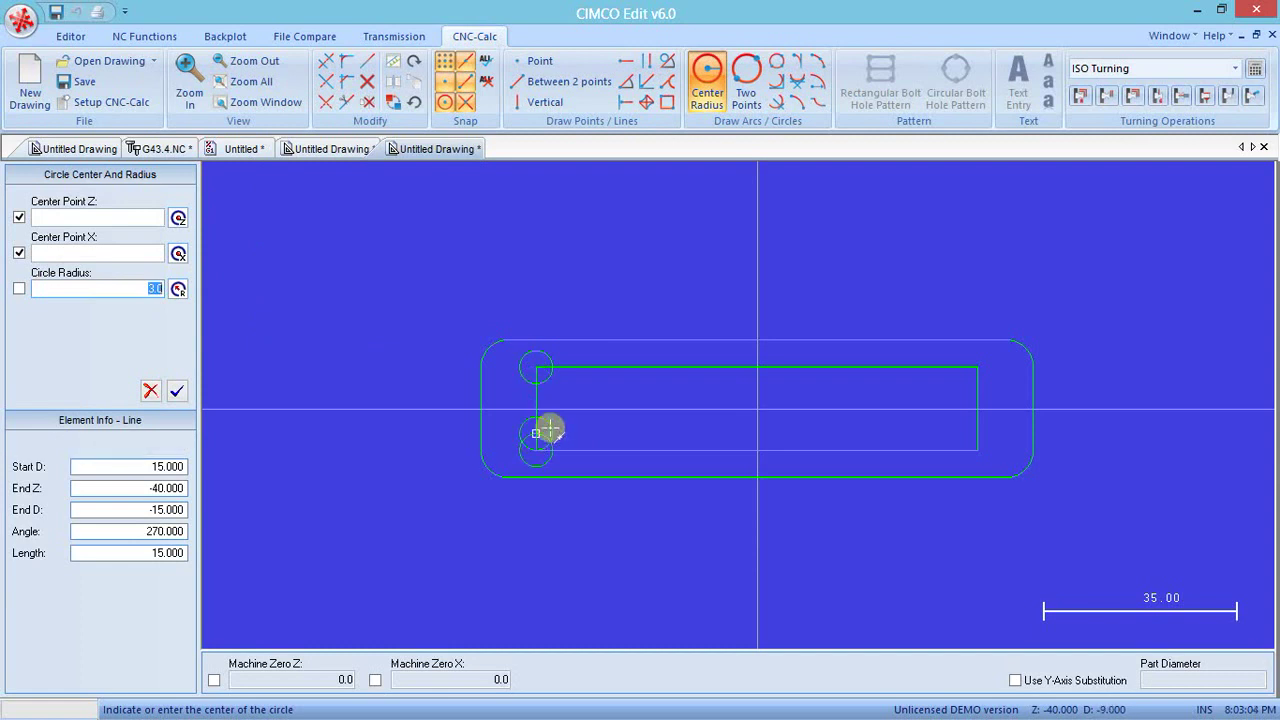
pyautogui.click(978, 369)
pyautogui.click(972, 451)
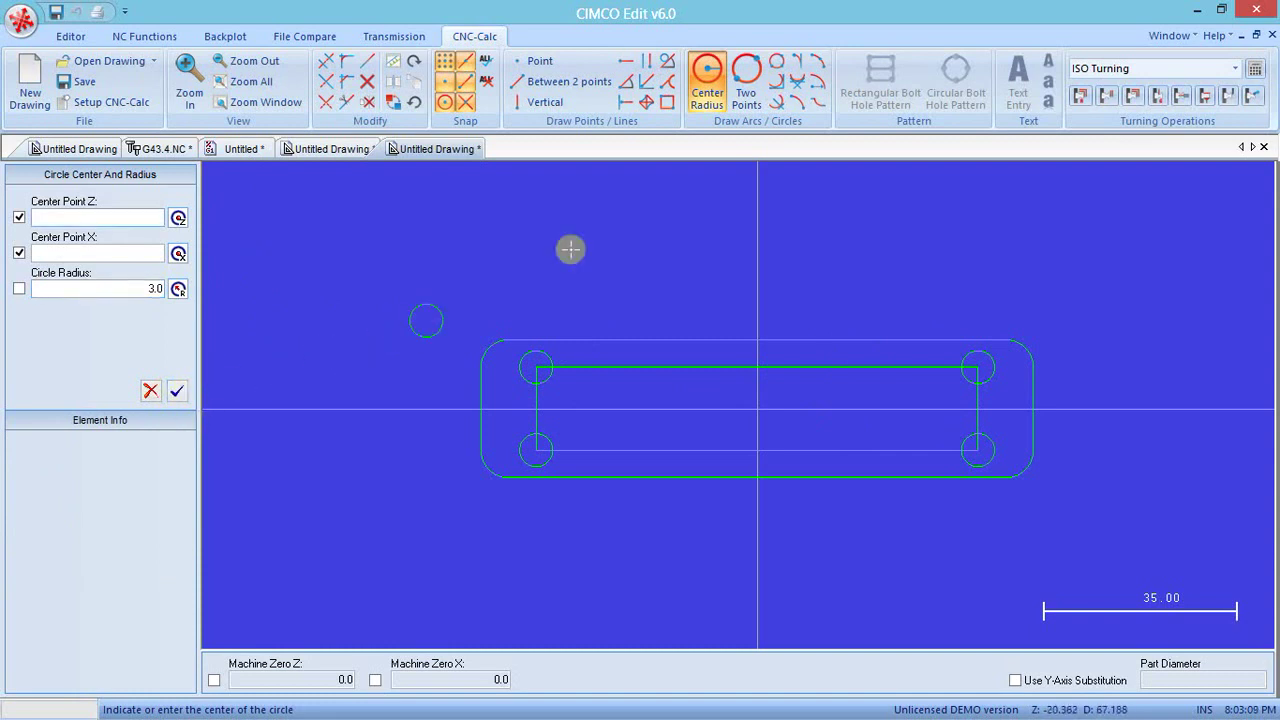
# - Delete the inner rectangle's top, right, left and bottom lines, keeping the four holes
pyautogui.click(367, 81)
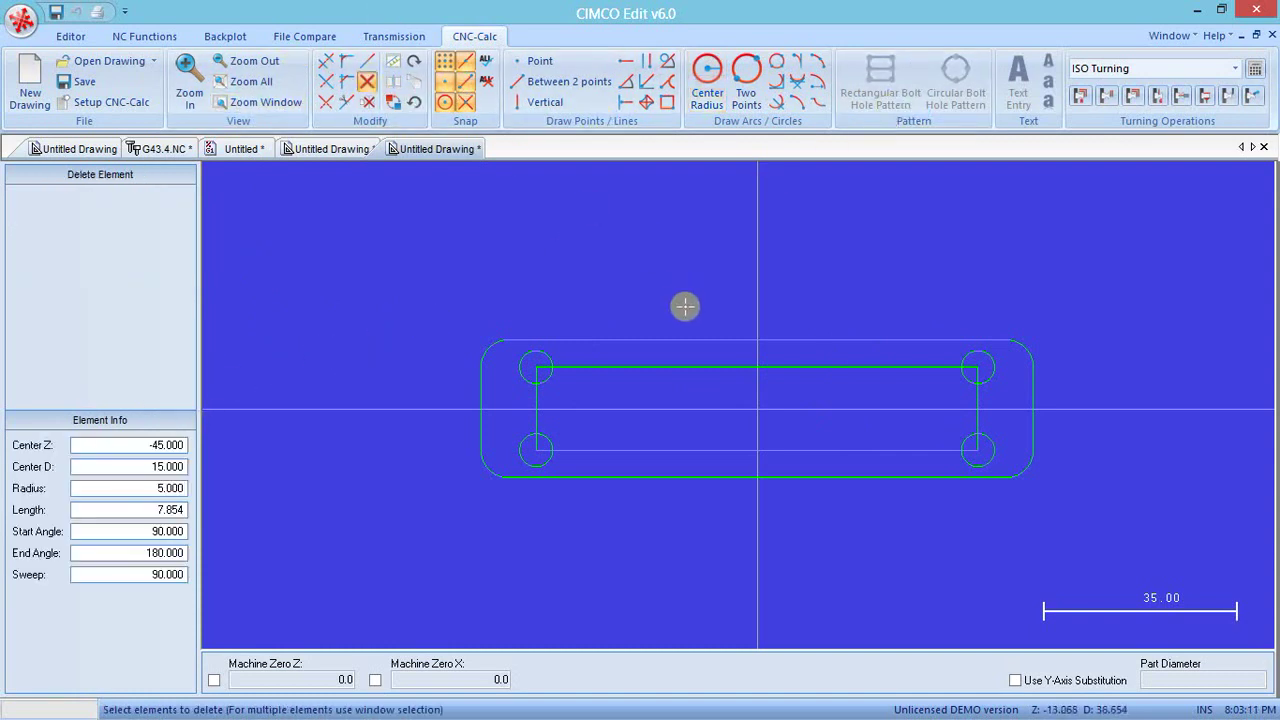
pyautogui.click(656, 360)
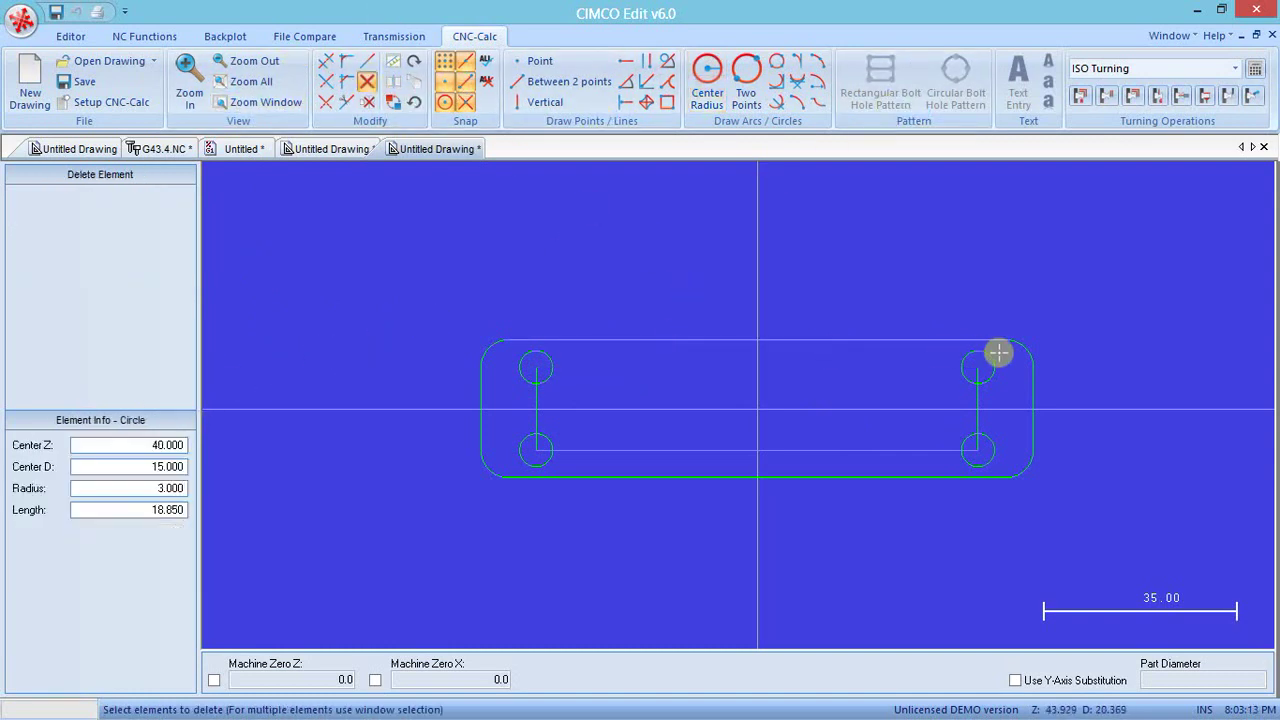
pyautogui.click(978, 393)
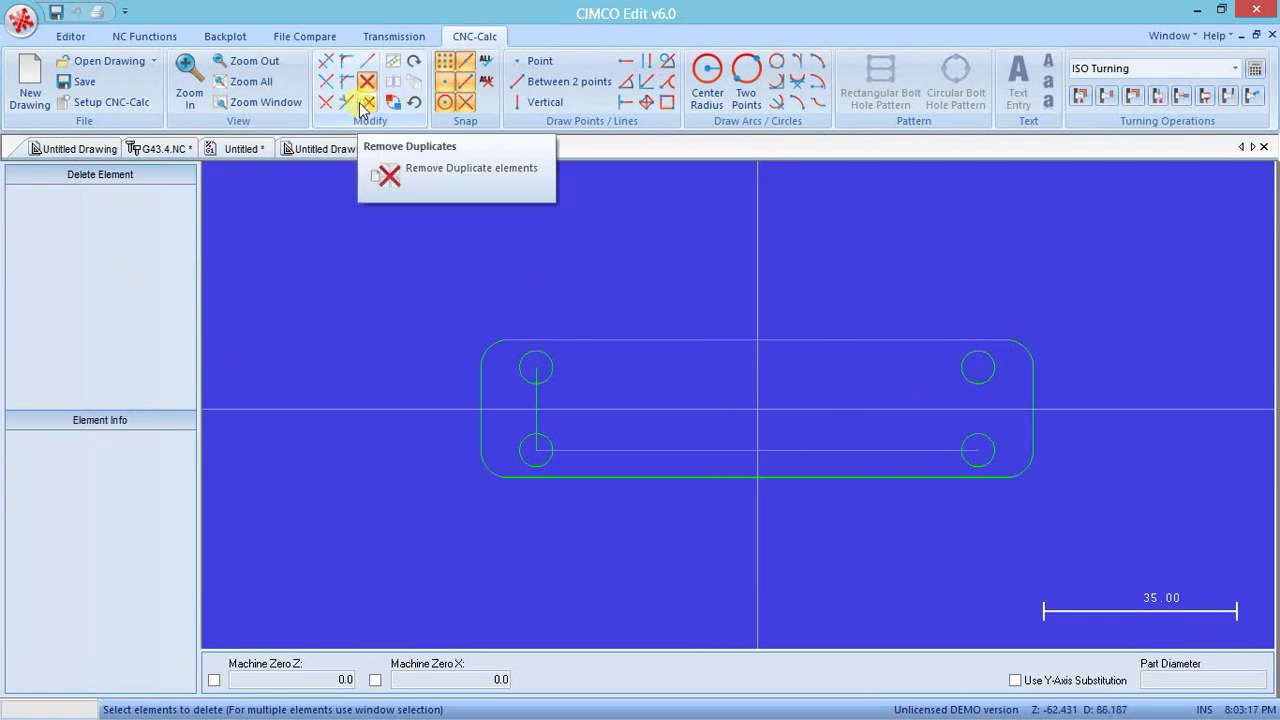
pyautogui.click(535, 390)
pyautogui.click(645, 452)
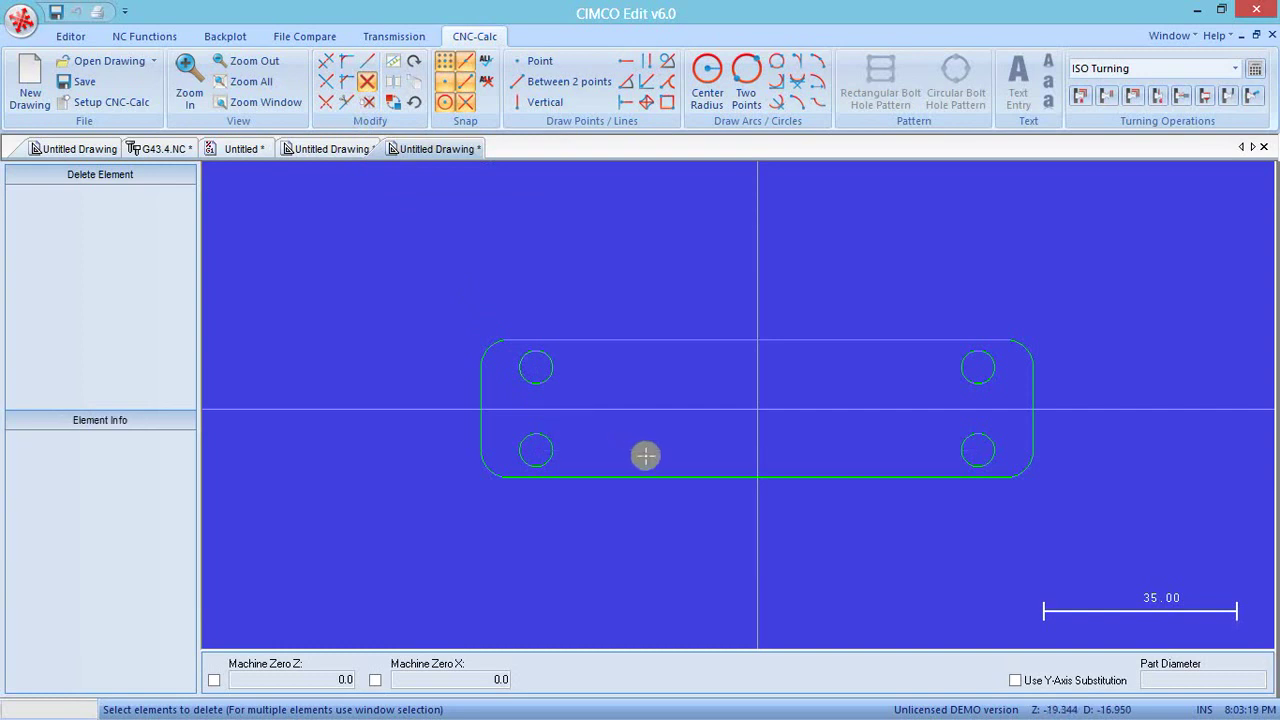
pyautogui.scroll(-3, 857, 320)
pyautogui.scroll(5, 857, 320)
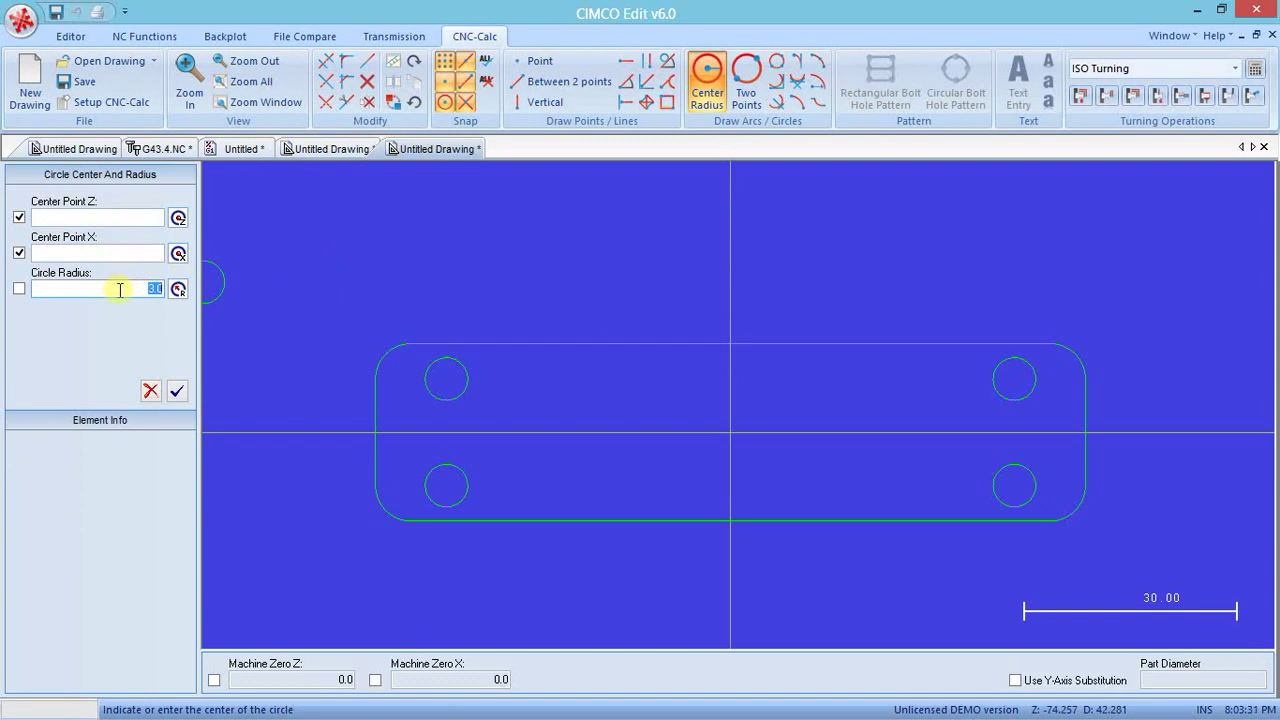
# - Centre a radius 10 circle on the bottom edge midpoint, then bring up the reference PDF
pyautogui.write('10')
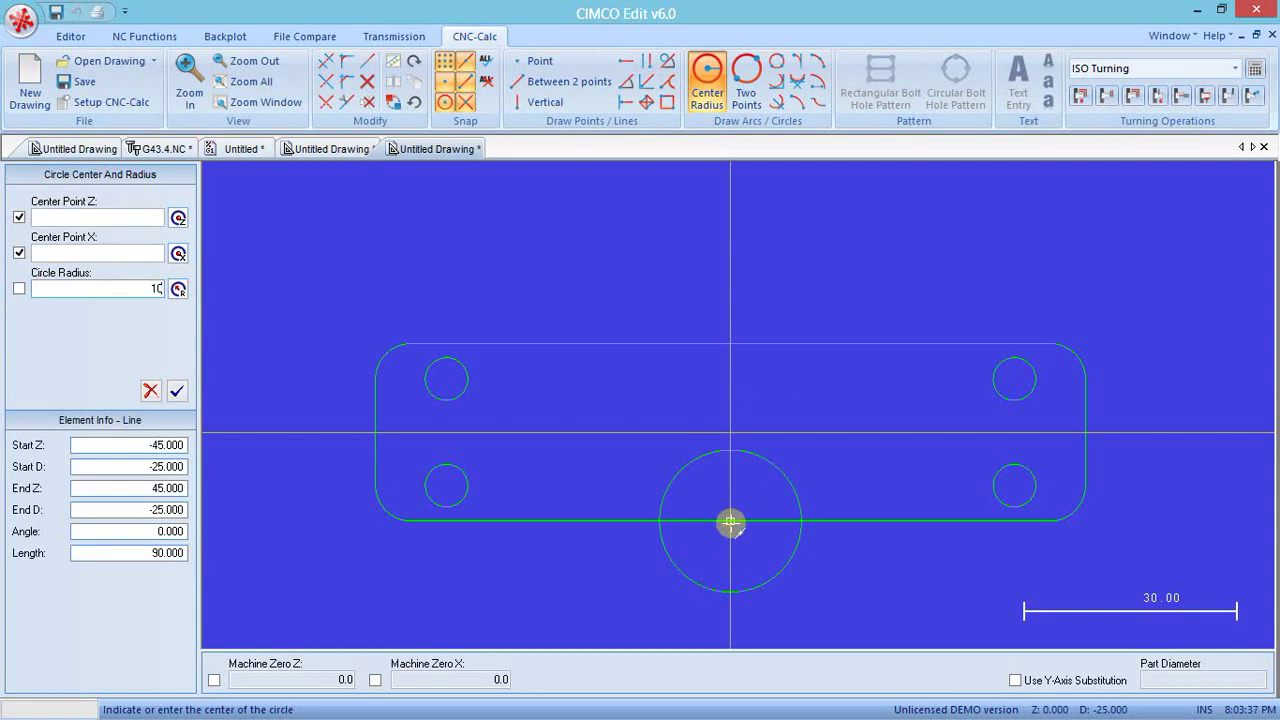
pyautogui.click(730, 521)
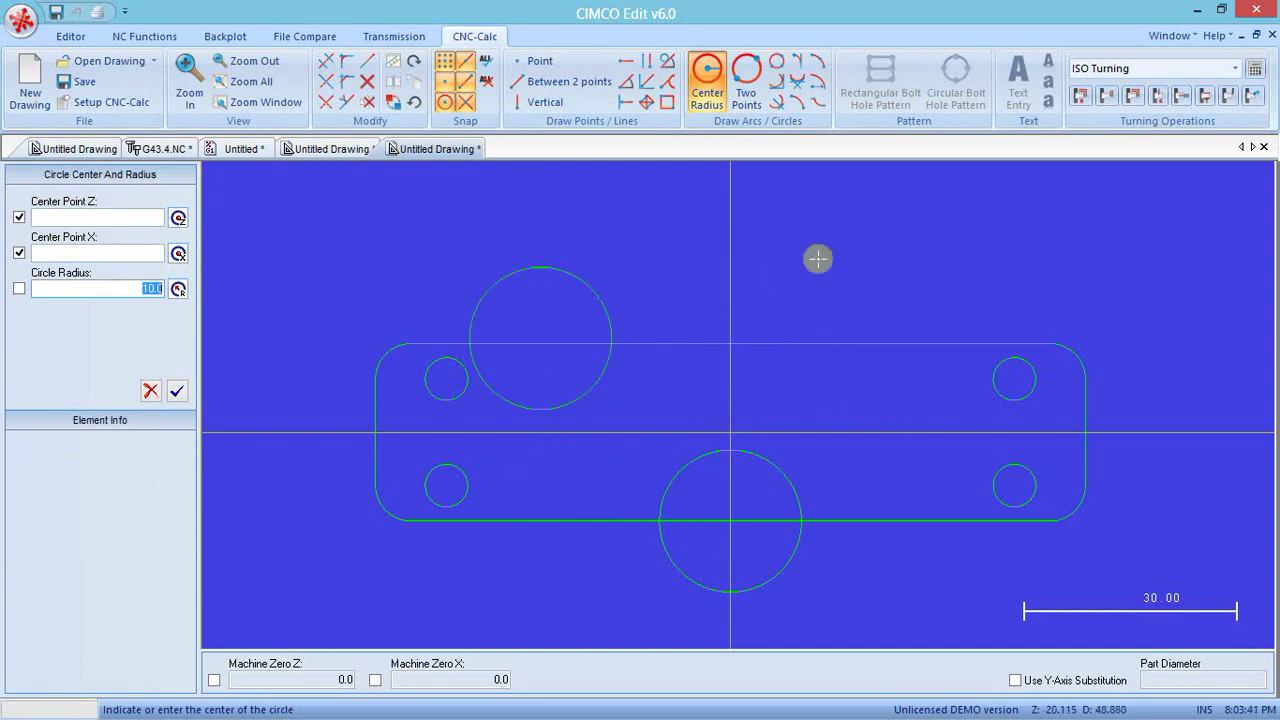
pyautogui.press('Escape')
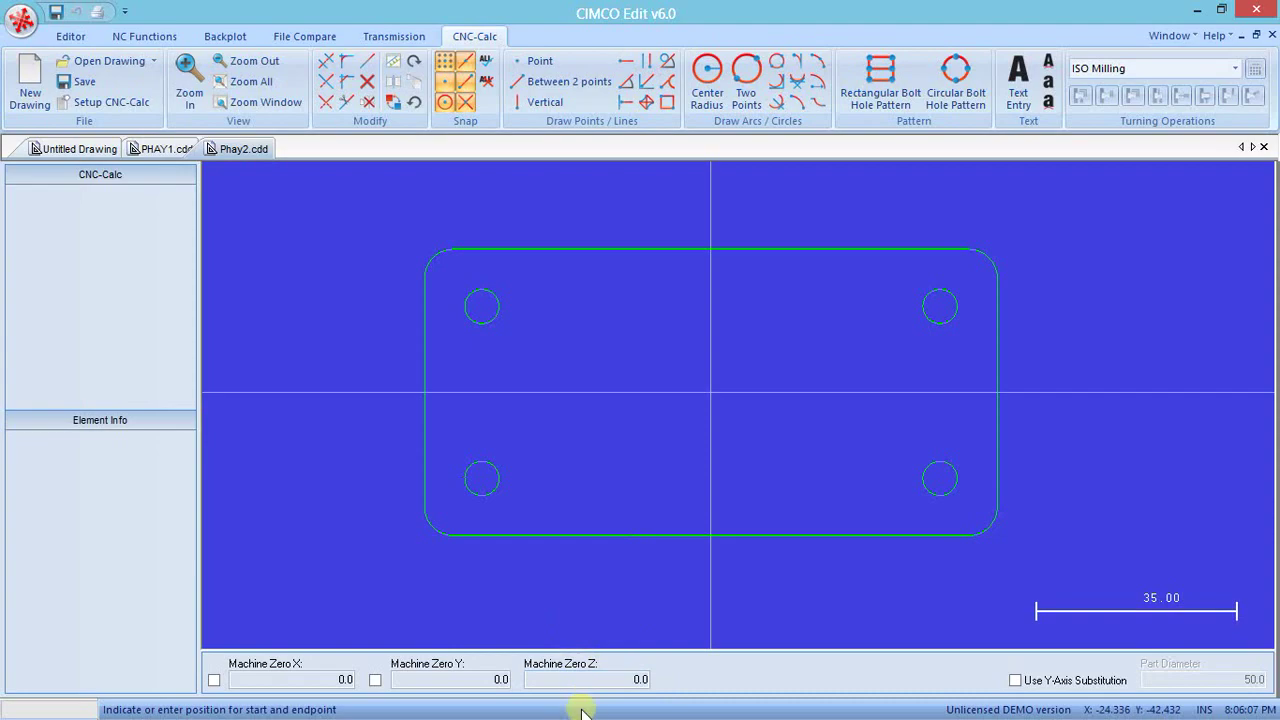
pyautogui.hotkey('alt', 'Tab')
pyautogui.hotkey('alt', 'Tab')
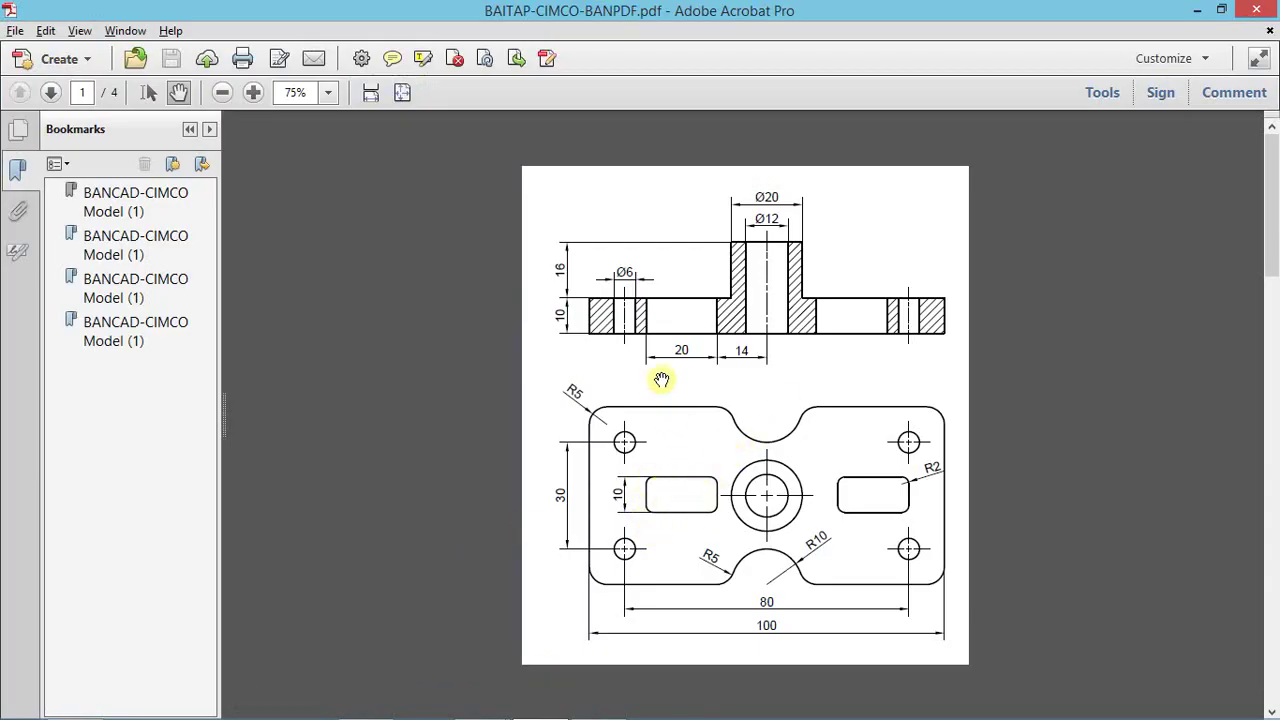
# - Return to CIMCO Edit and start a new rectangle
pyautogui.hotkey('alt', 'Tab')
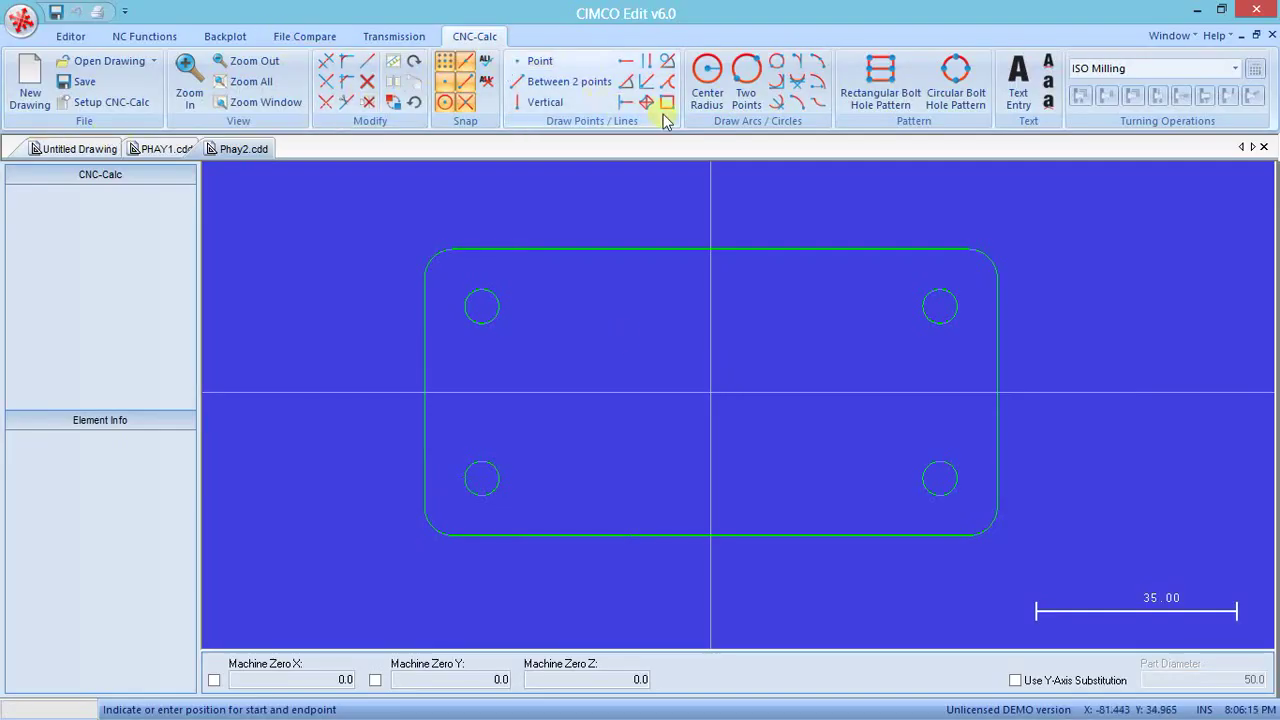
pyautogui.click(666, 102)
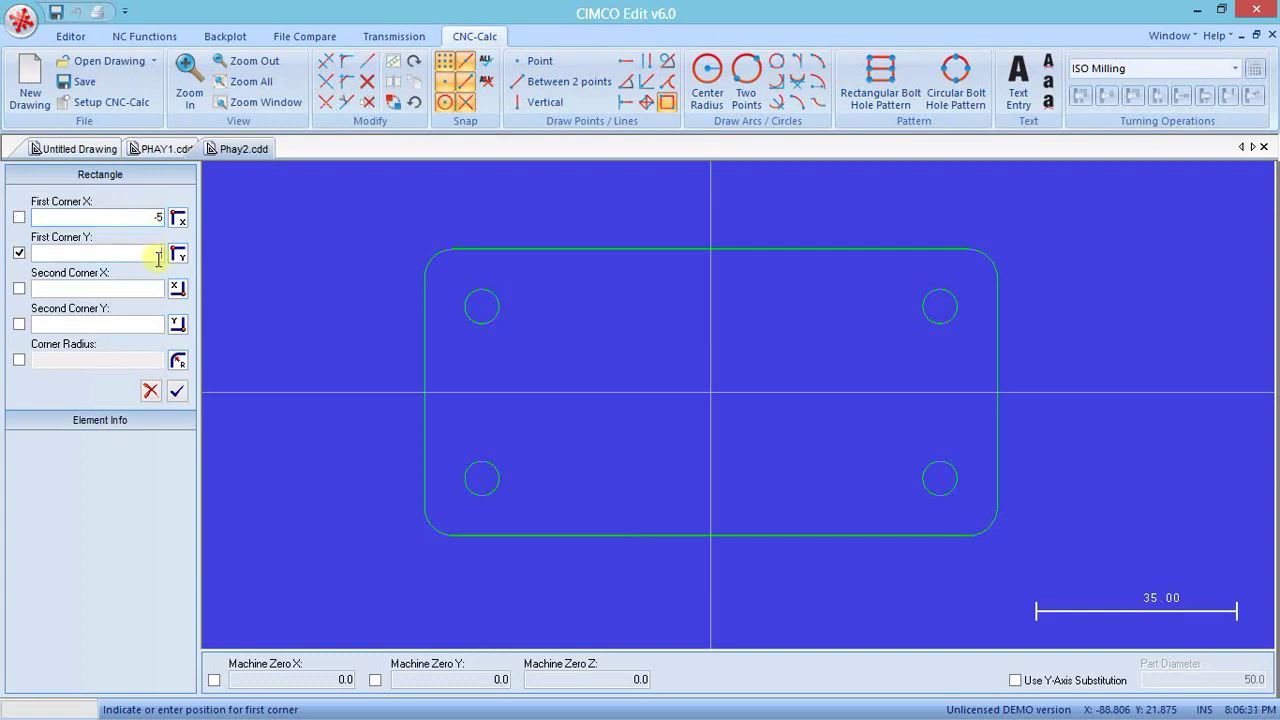
# - Rework the first corner fields and set the first corner X to -10
pyautogui.click(158, 256)
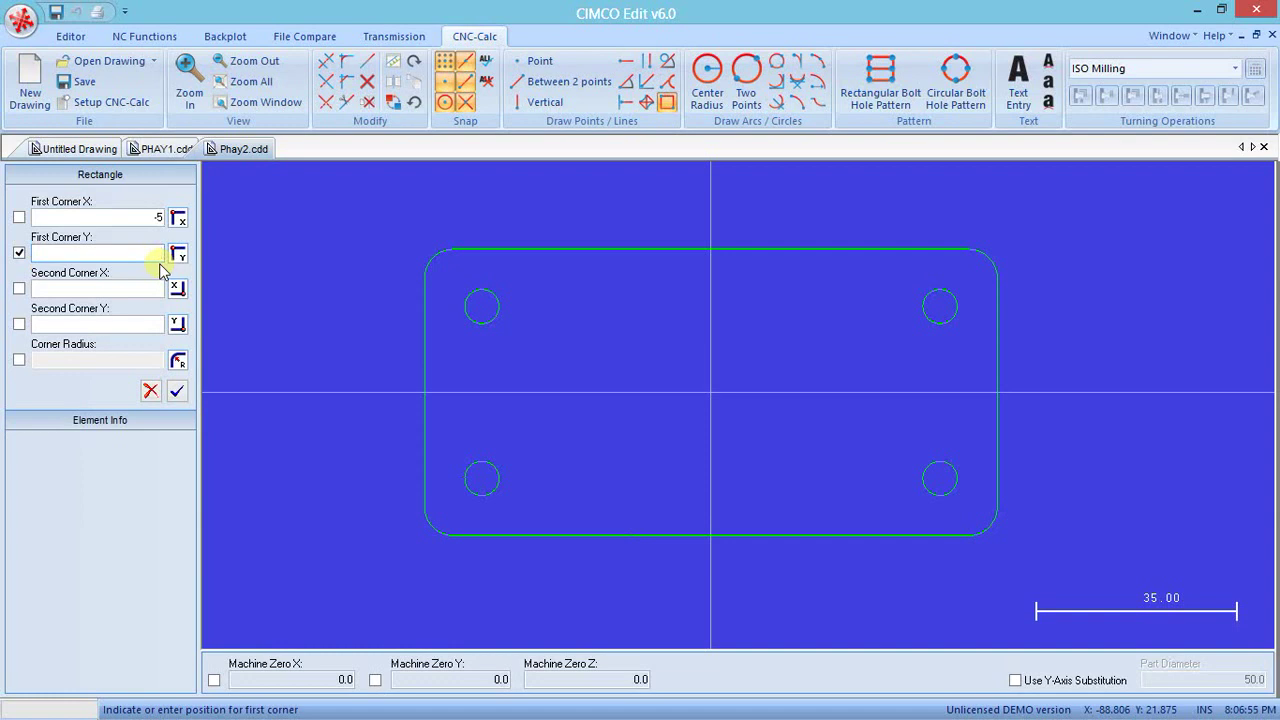
pyautogui.click(167, 255)
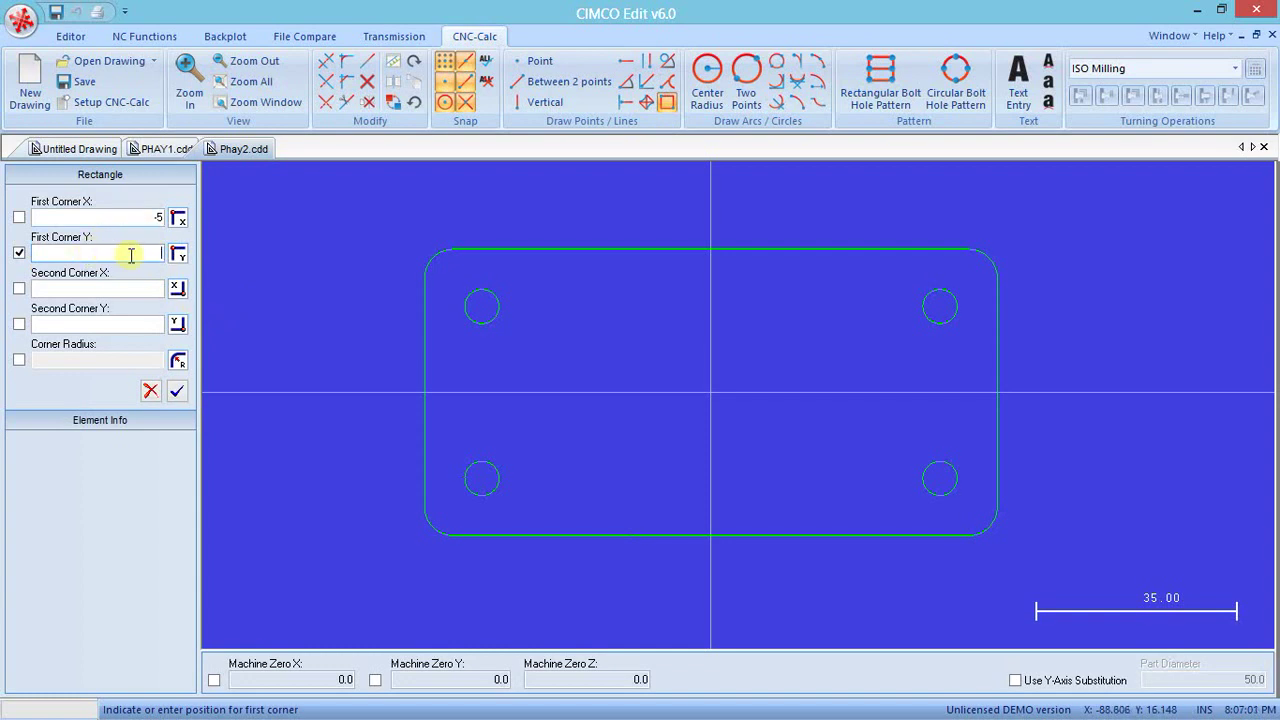
pyautogui.write('1')
pyautogui.press('Return')
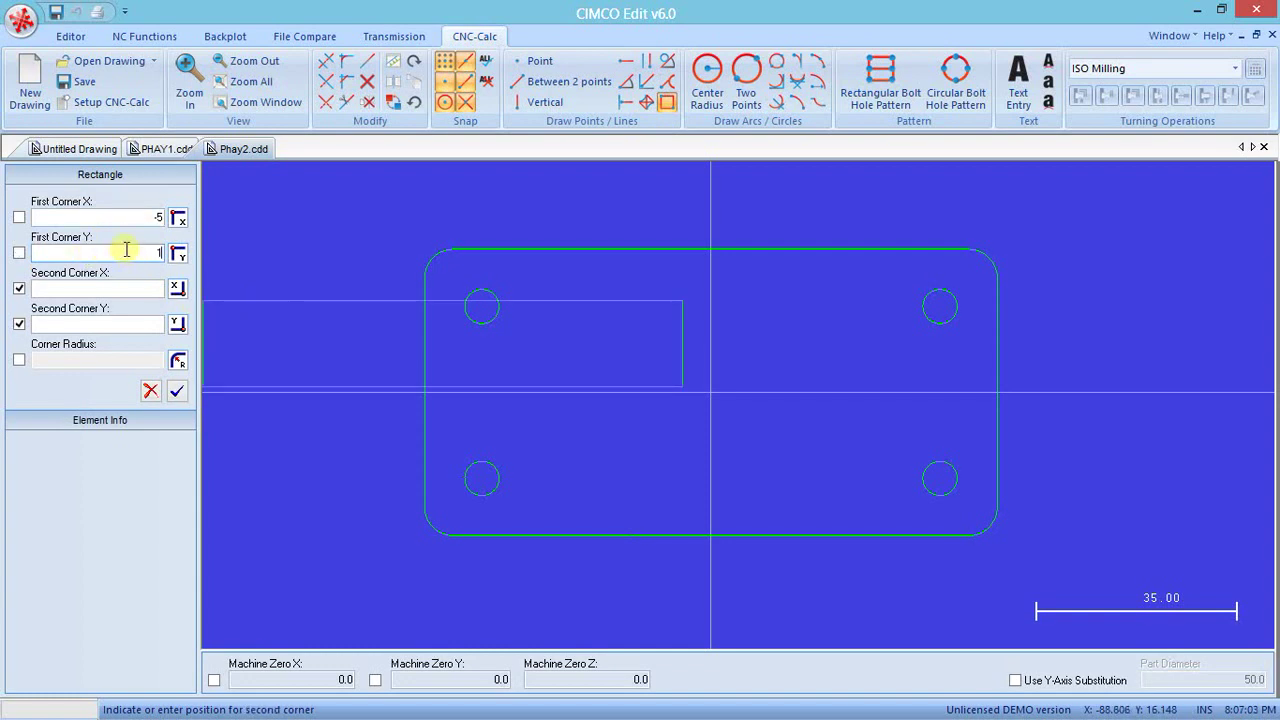
pyautogui.write('0')
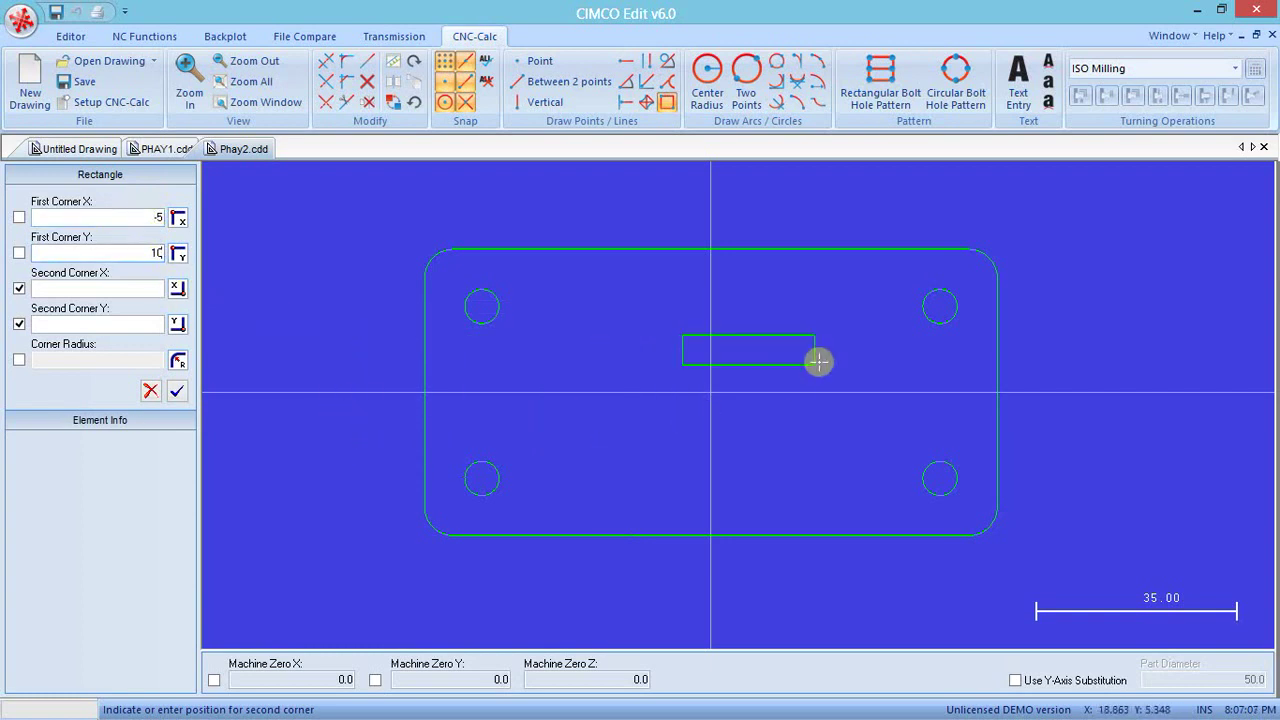
pyautogui.doubleClick(157, 218)
pyautogui.press('BackSpace')
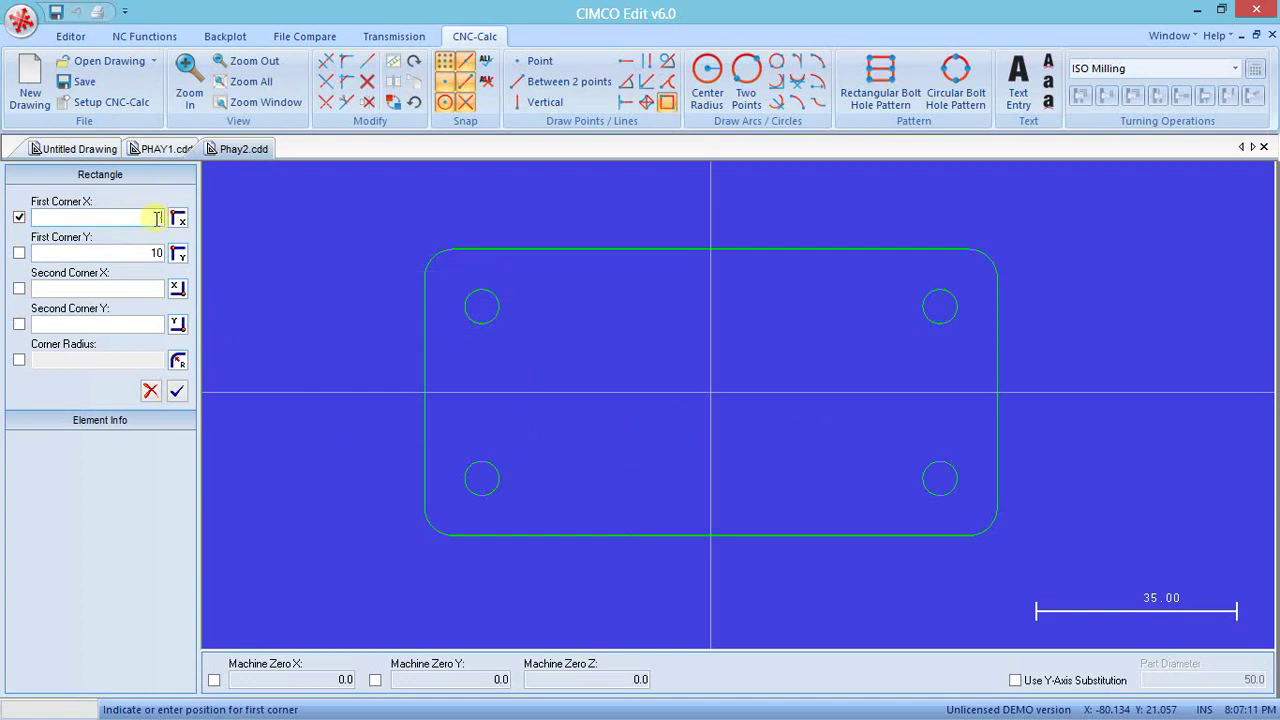
pyautogui.write('-10')
pyautogui.press('Return')
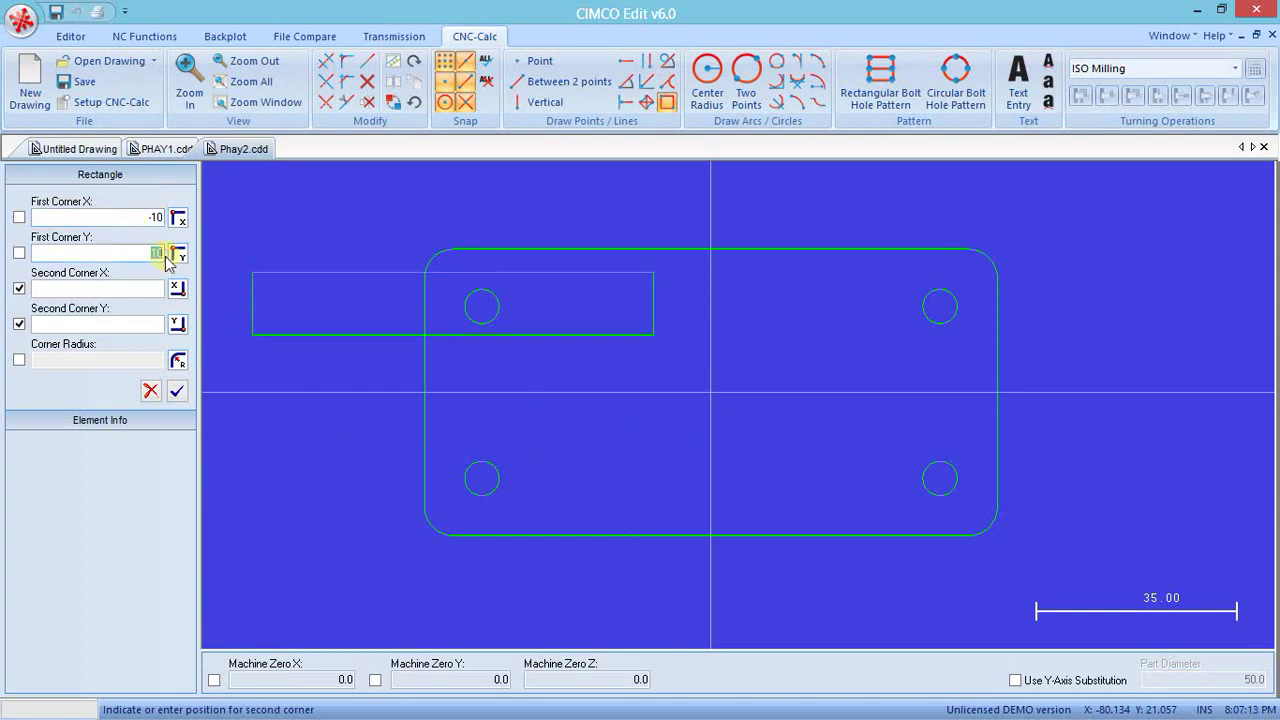
# - Enter first corner Y 5 and second corner X 10, Y -5
pyautogui.write('5')
pyautogui.press('Return')
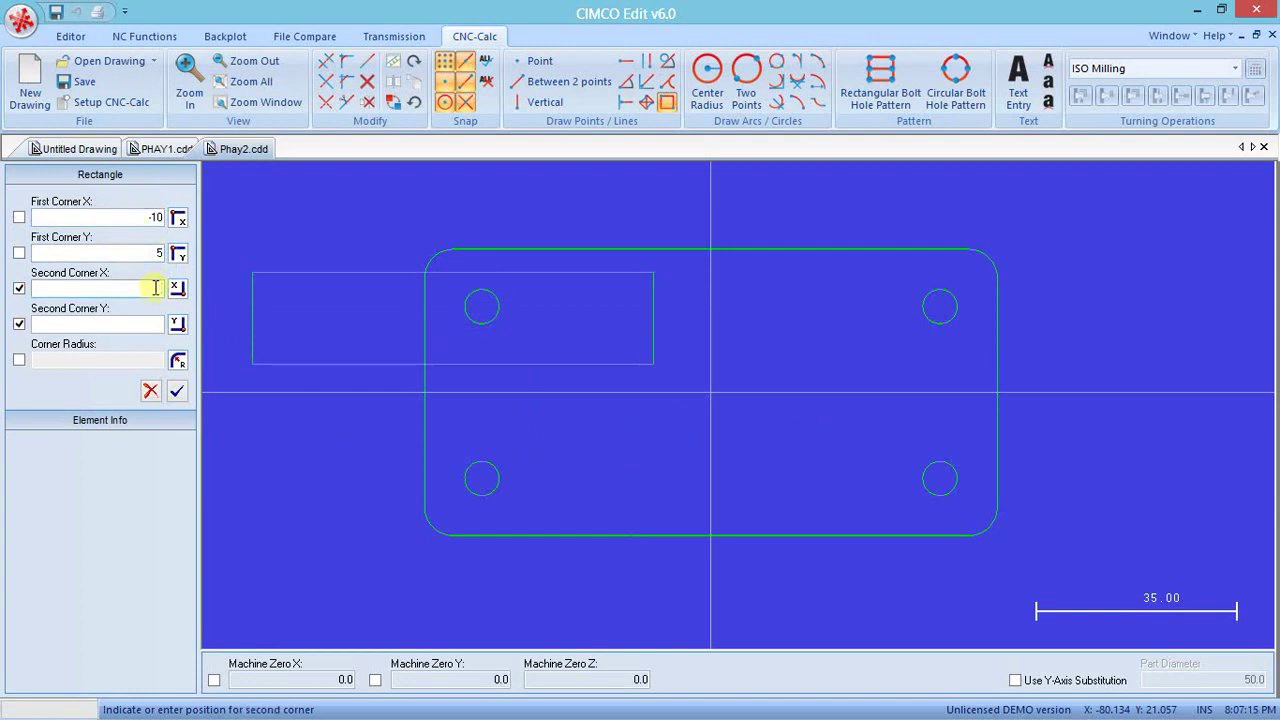
pyautogui.write('10')
pyautogui.press('Return')
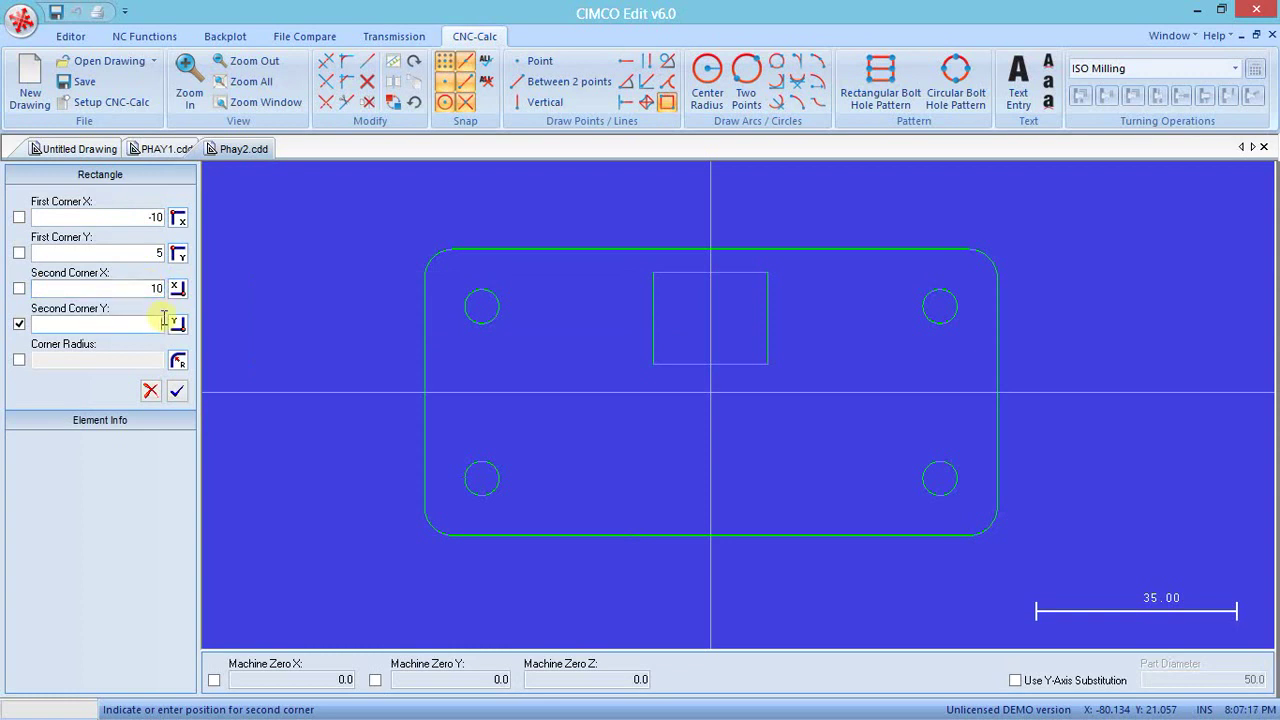
pyautogui.write('-5')
pyautogui.press('Return')
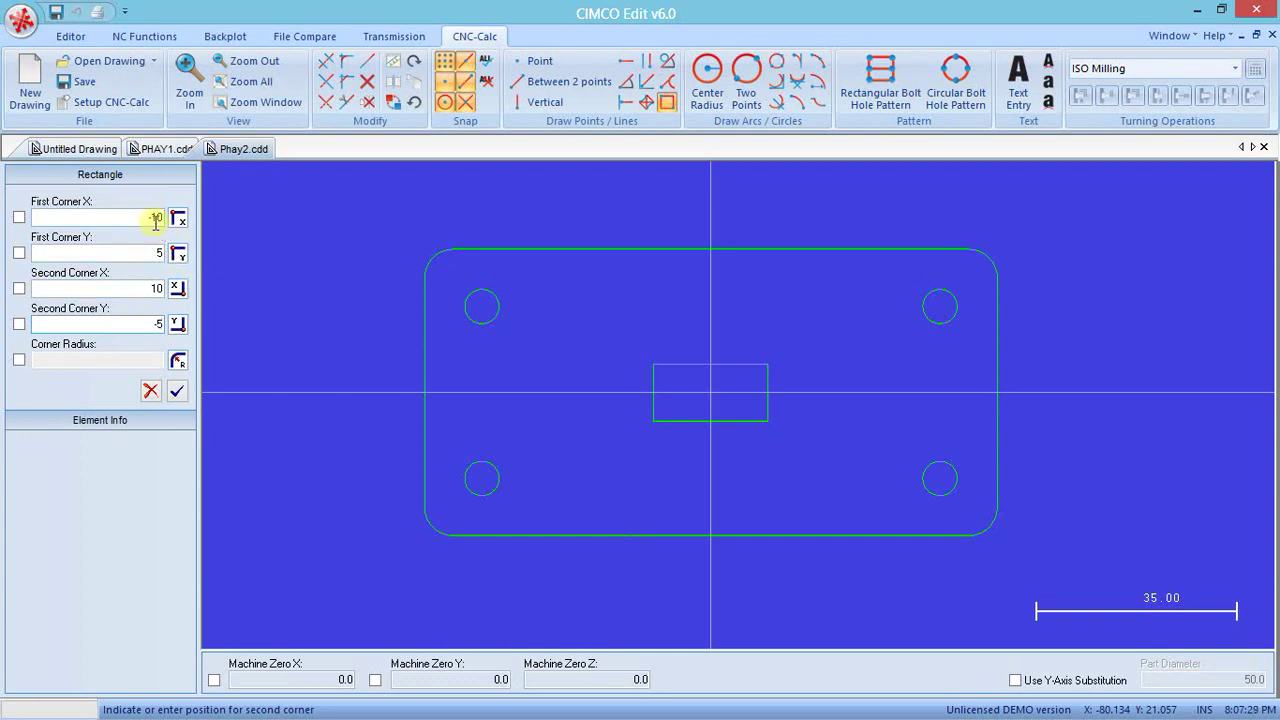
# - Change the first corner Y to 5 and the second corner X to 0
pyautogui.doubleClick(157, 249)
pyautogui.press('BackSpace')
pyautogui.click(160, 250)
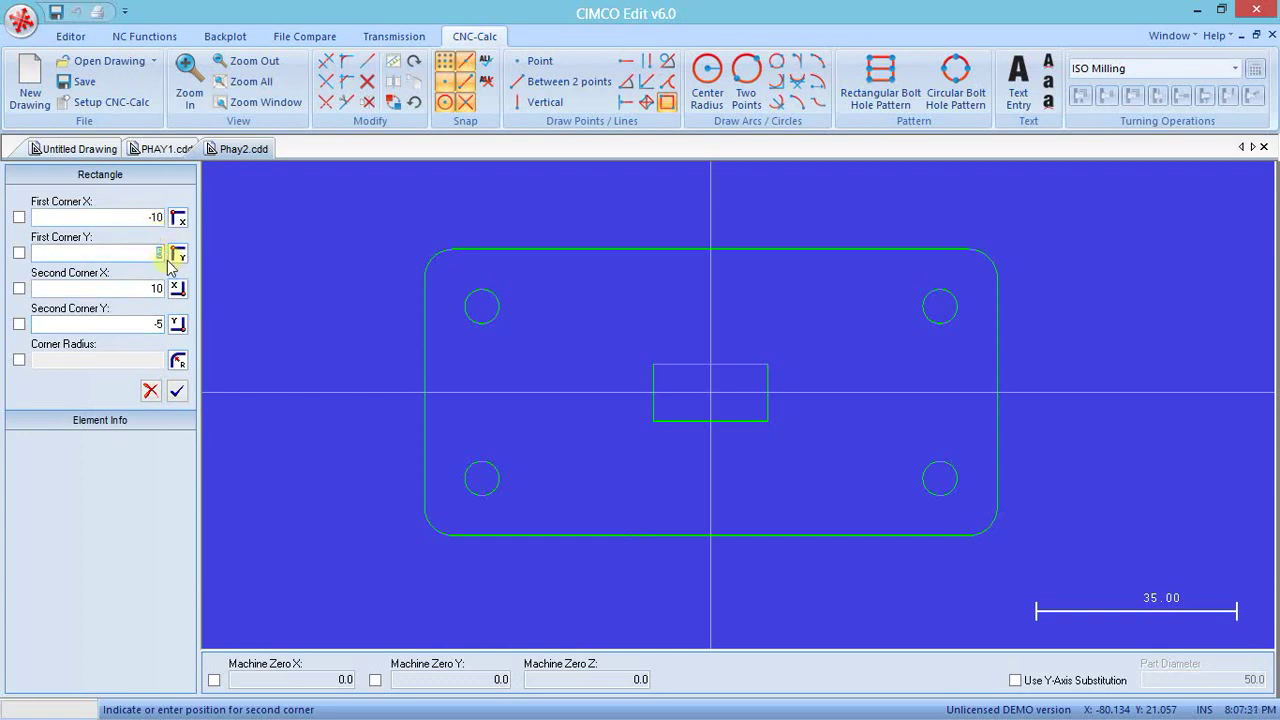
pyautogui.write('0')
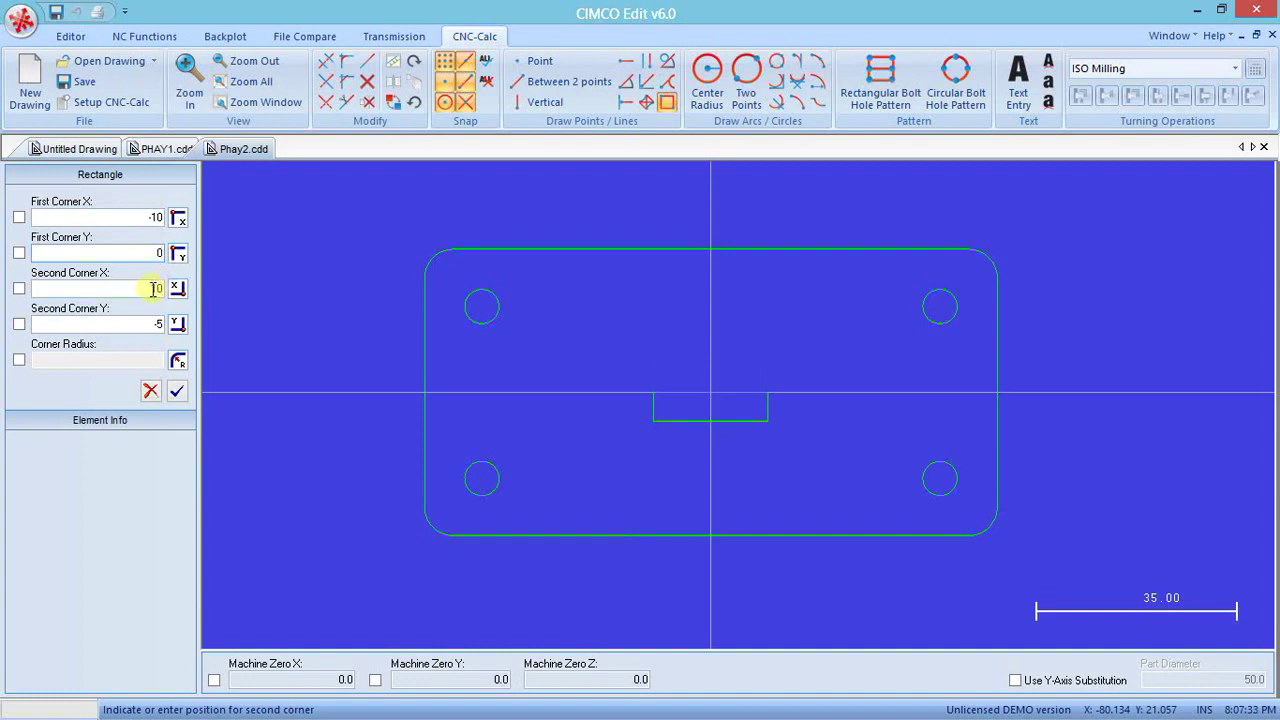
pyautogui.doubleClick(160, 252)
pyautogui.press('BackSpace')
pyautogui.write('5')
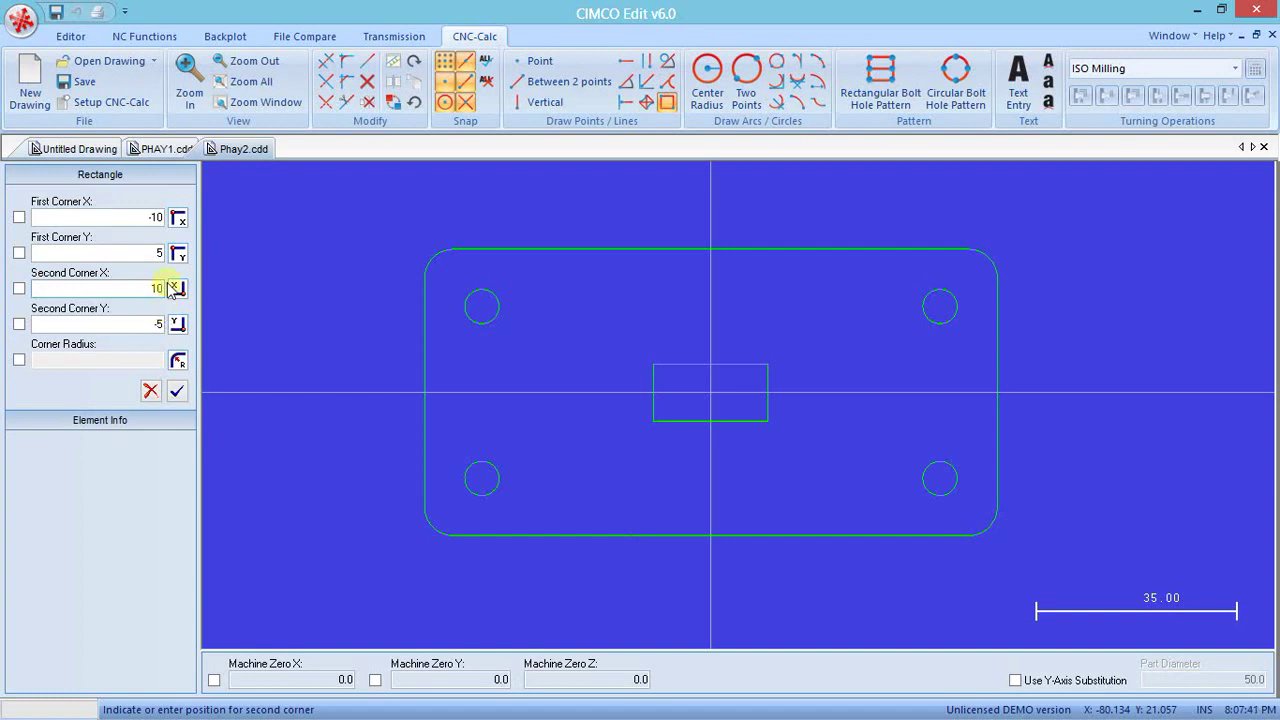
pyautogui.doubleClick(155, 217)
pyautogui.doubleClick(153, 219)
pyautogui.write('-')
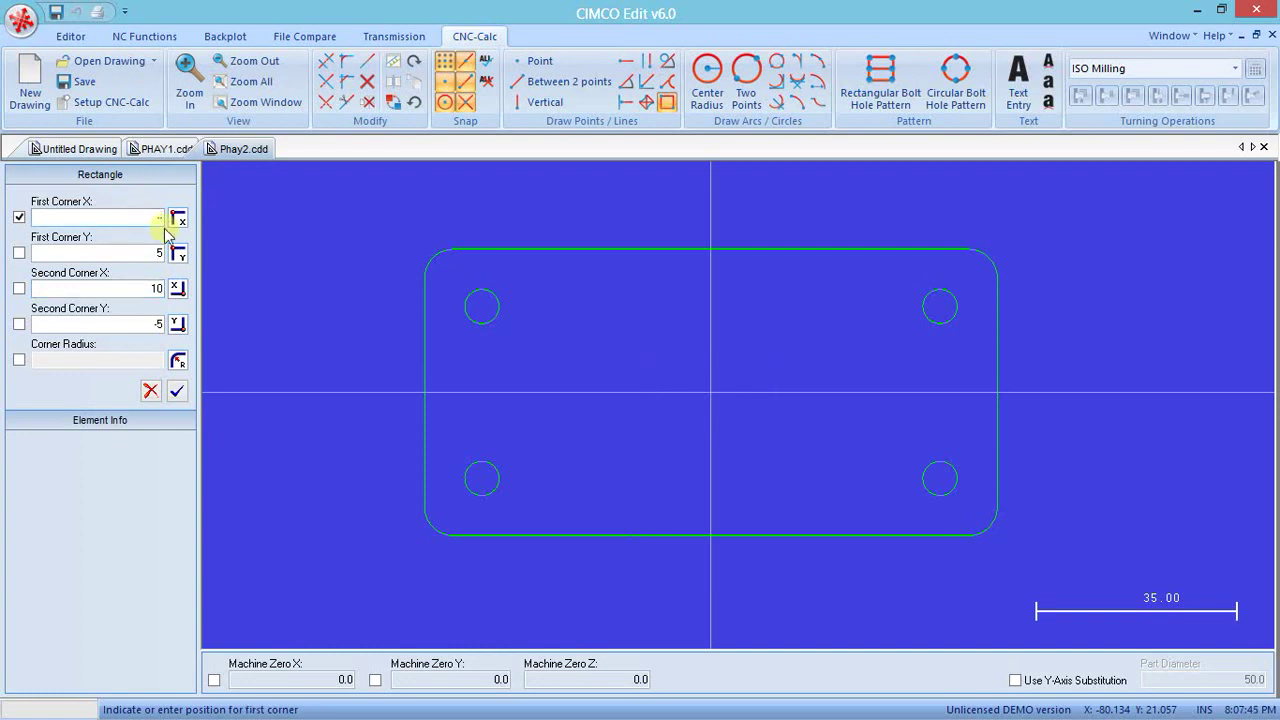
pyautogui.doubleClick(155, 290)
pyautogui.write('0')
# - Set the rectangle's first corner to X -20, Y 5
pyautogui.click(158, 252)
pyautogui.write('5')
pyautogui.scroll(-1, 720, 360)
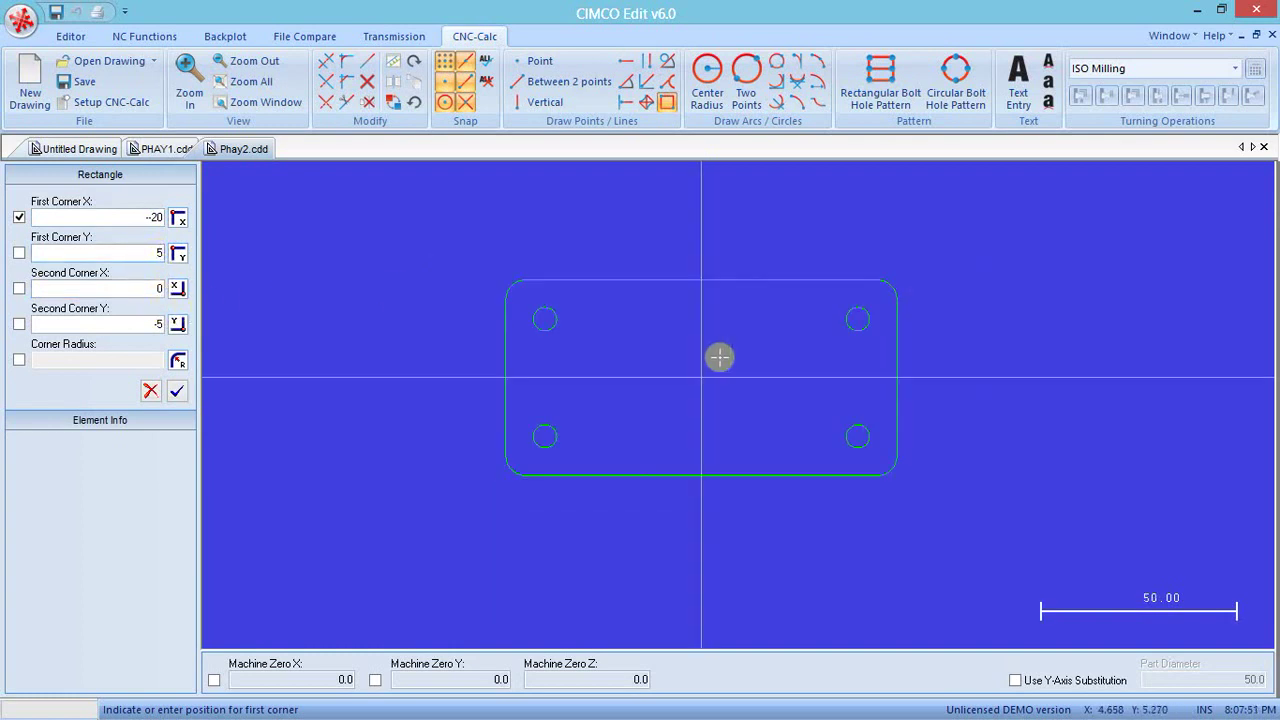
pyautogui.scroll(-2, 720, 360)
pyautogui.scroll(-1, 720, 360)
pyautogui.click(152, 220)
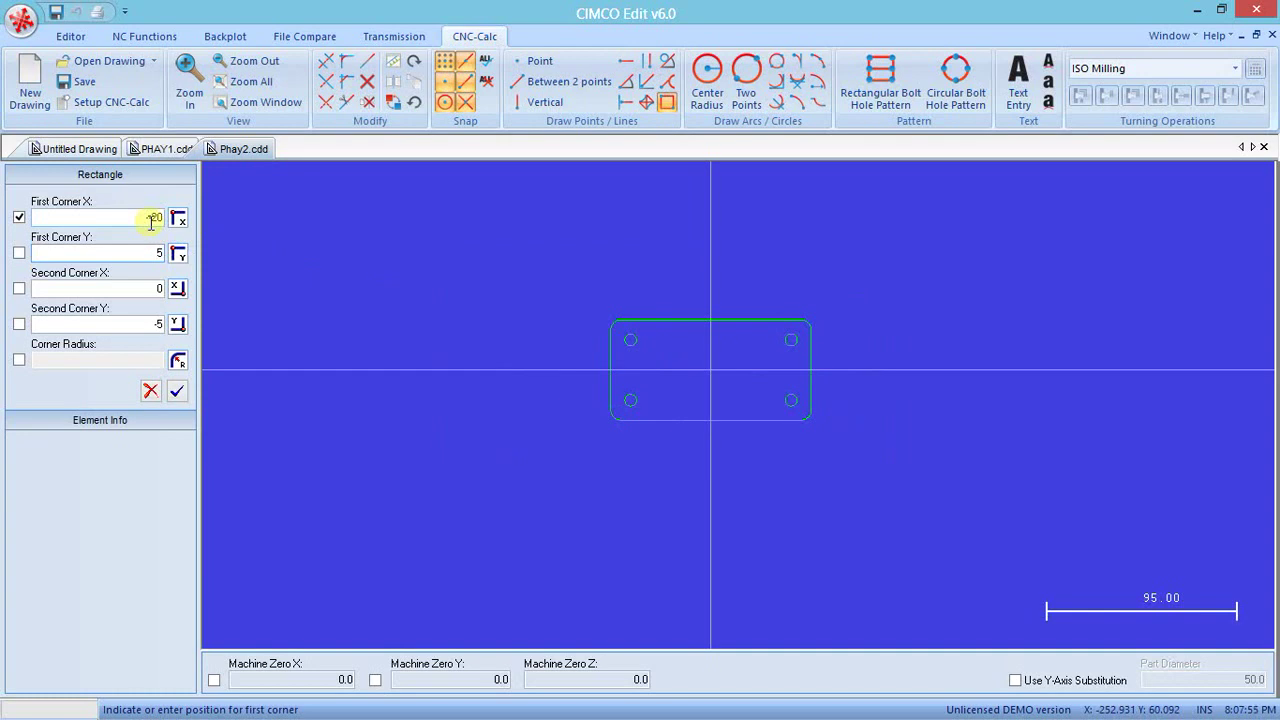
pyautogui.write('-20')
pyautogui.press('Tab')
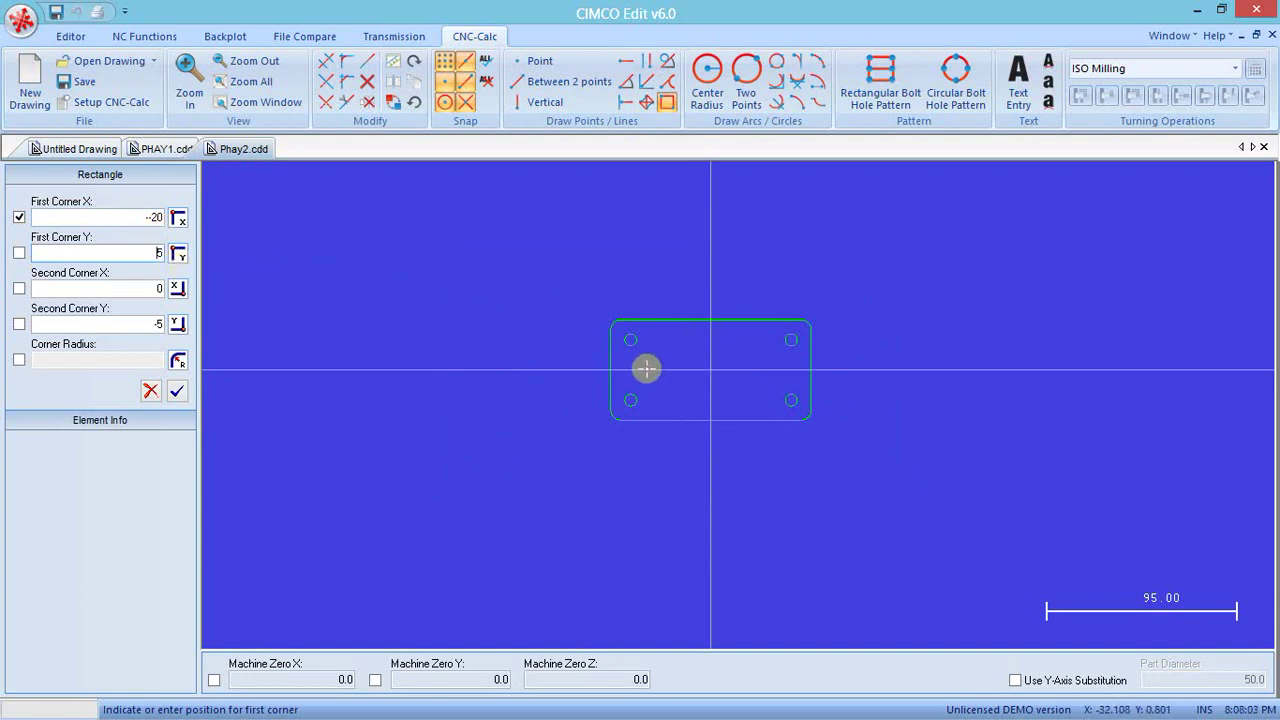
pyautogui.scroll(3, 646, 366)
pyautogui.scroll(-1, 814, 406)
pyautogui.scroll(1, 846, 429)
pyautogui.scroll(1, 837, 423)
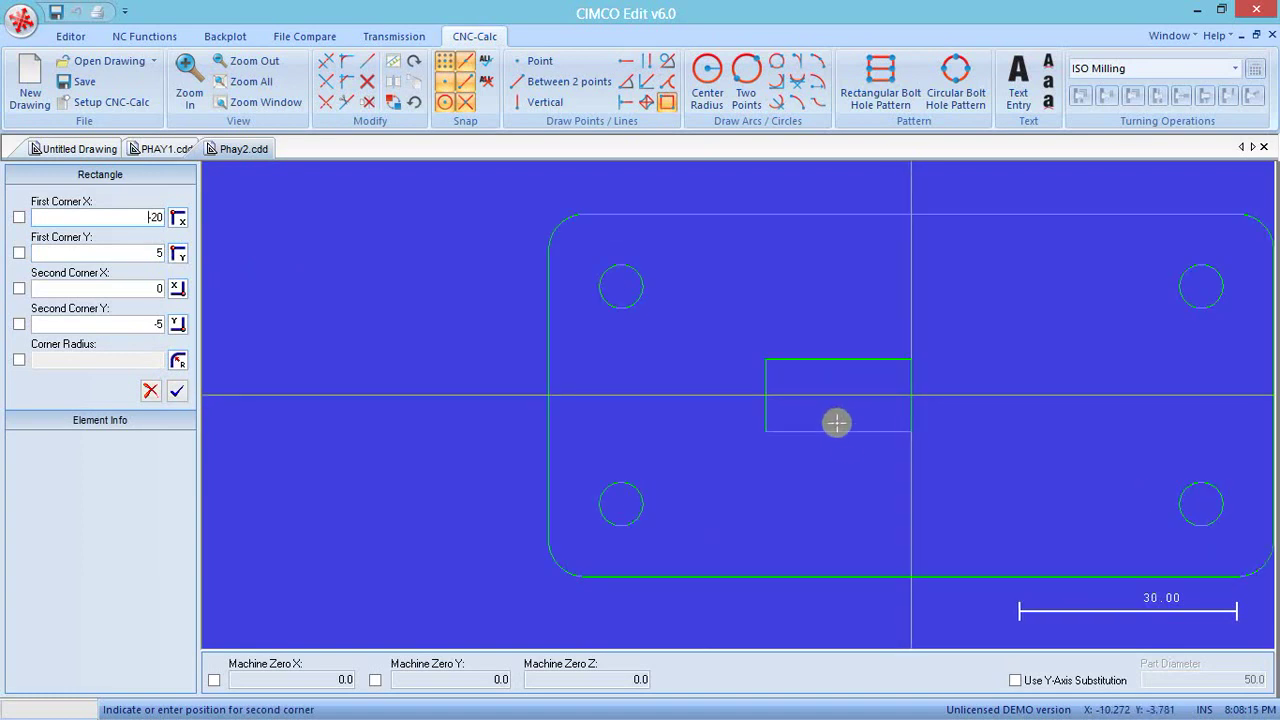
pyautogui.click(147, 217)
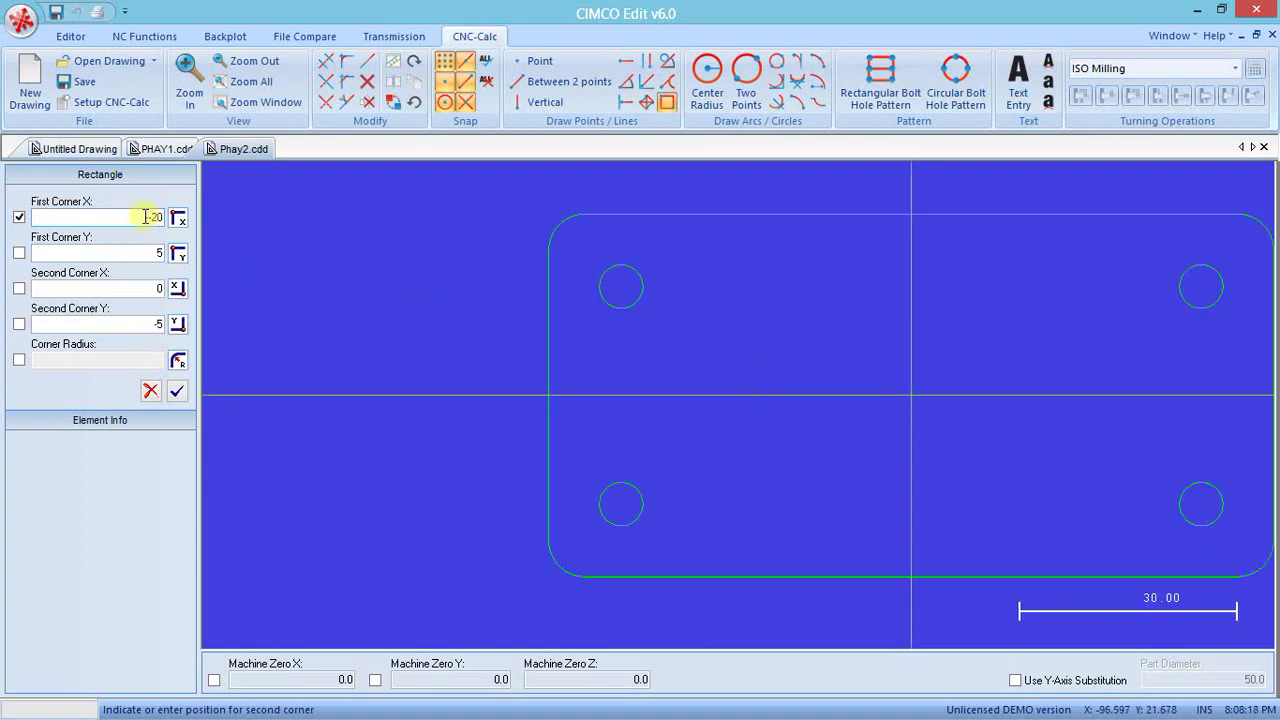
pyautogui.press('Return')
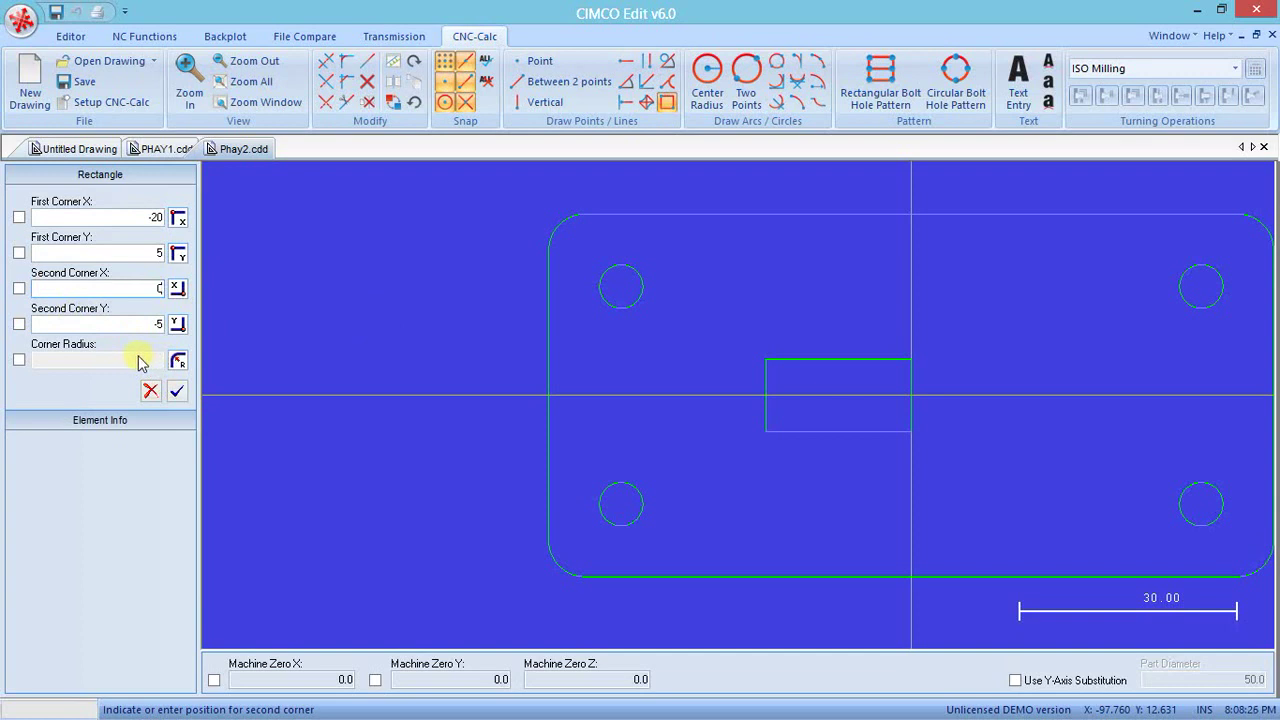
# - Give the rectangle R2 corners and insert the 20 by 10 slot
pyautogui.click(19, 359)
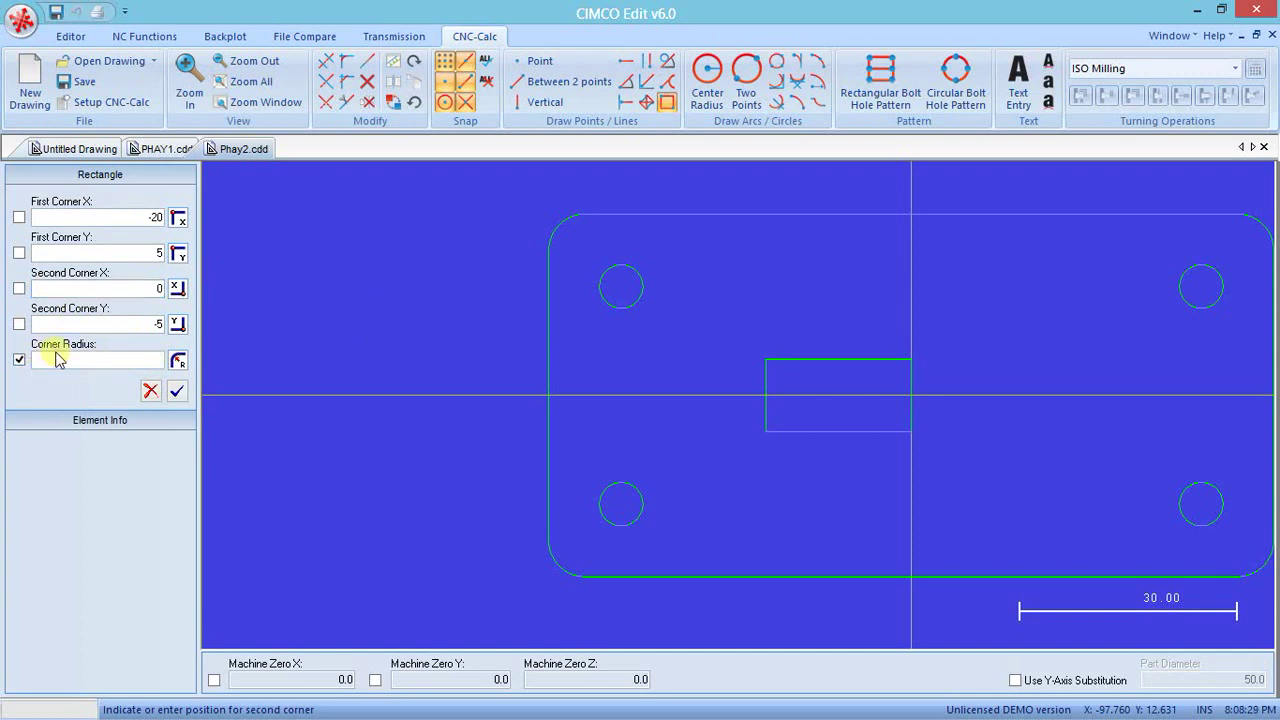
pyautogui.click(60, 359)
pyautogui.write('4')
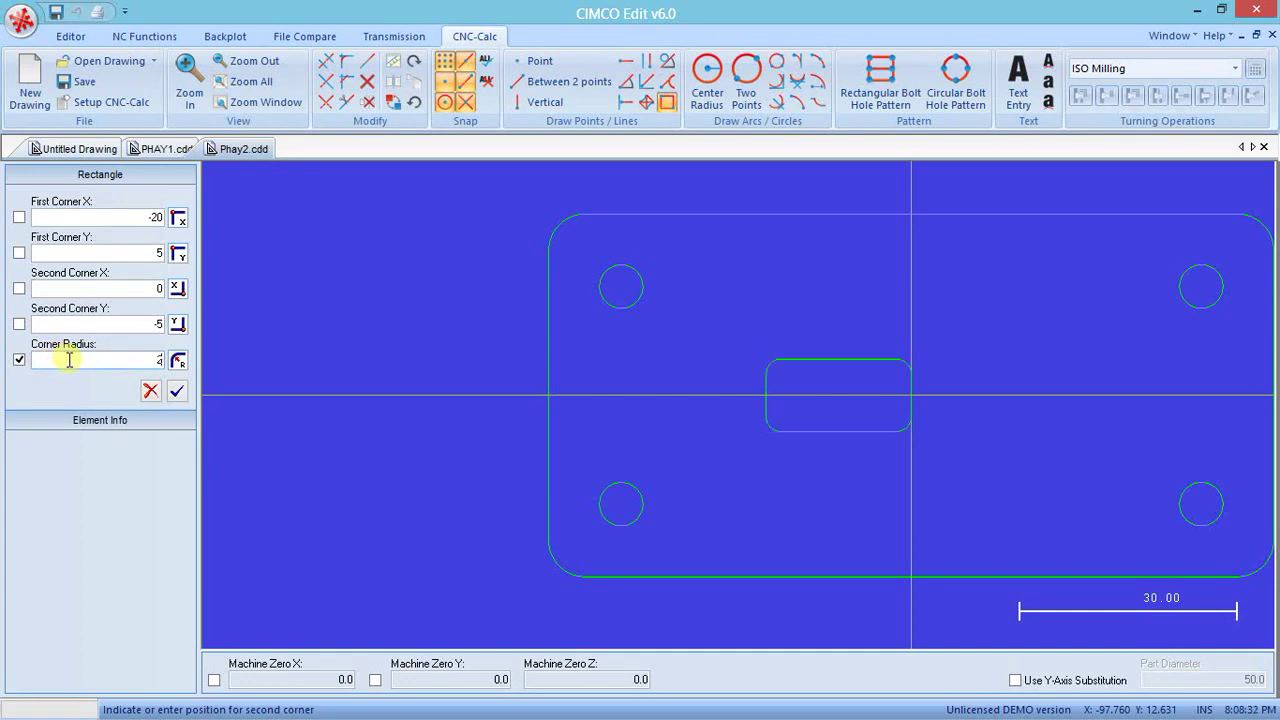
pyautogui.press('BackSpace')
pyautogui.write('2')
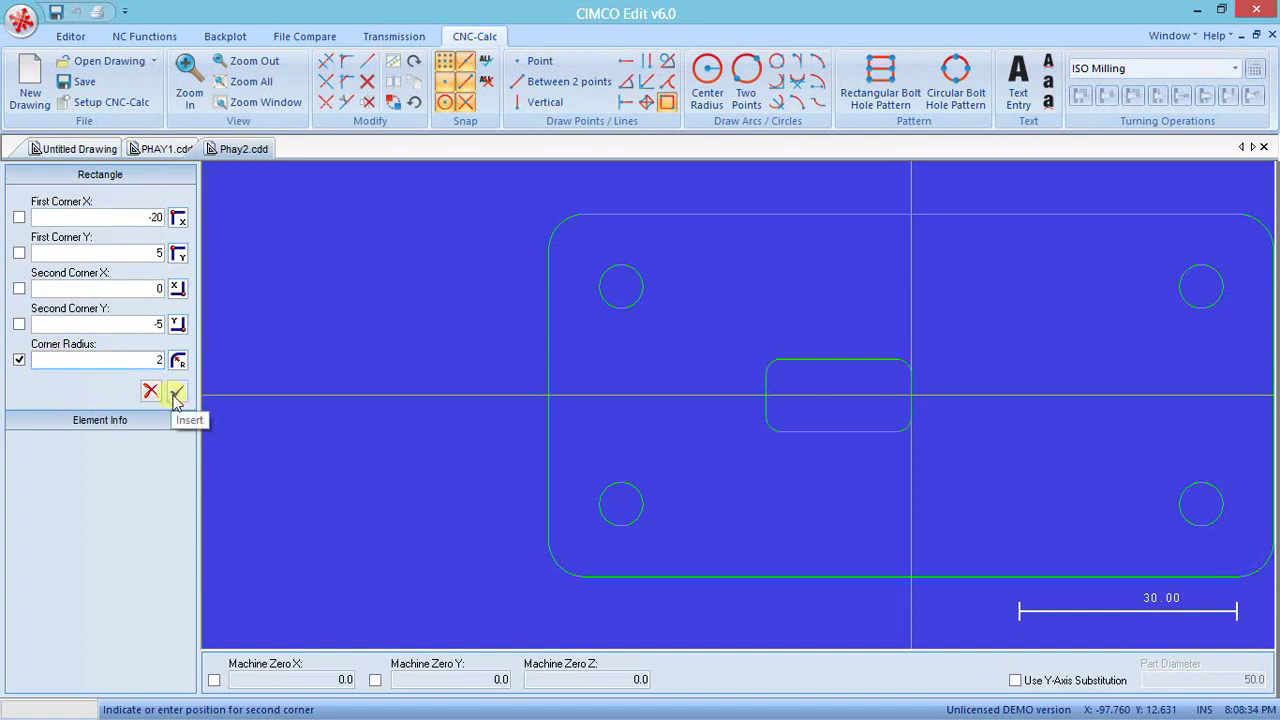
pyautogui.click(176, 393)
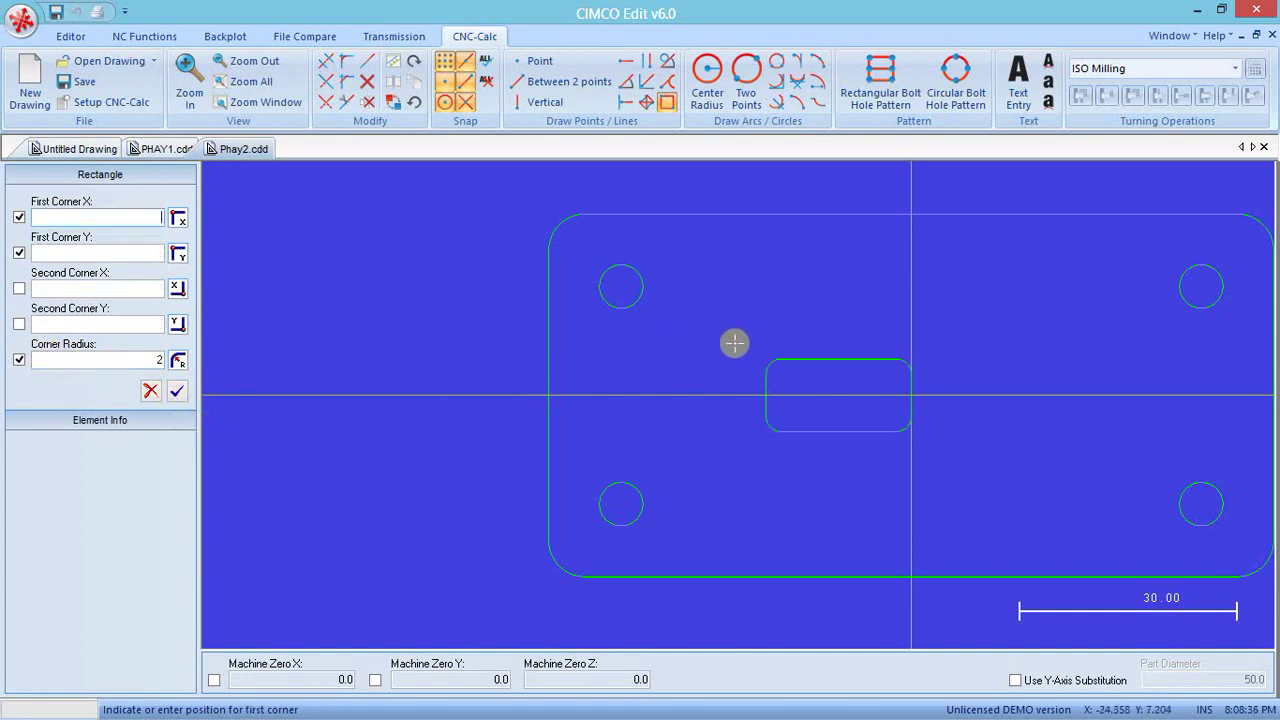
pyautogui.scroll(-1, 912, 431)
pyautogui.scroll(2, 912, 431)
# - Close the rectangle form and check the reference PDF before returning
pyautogui.press('Escape')
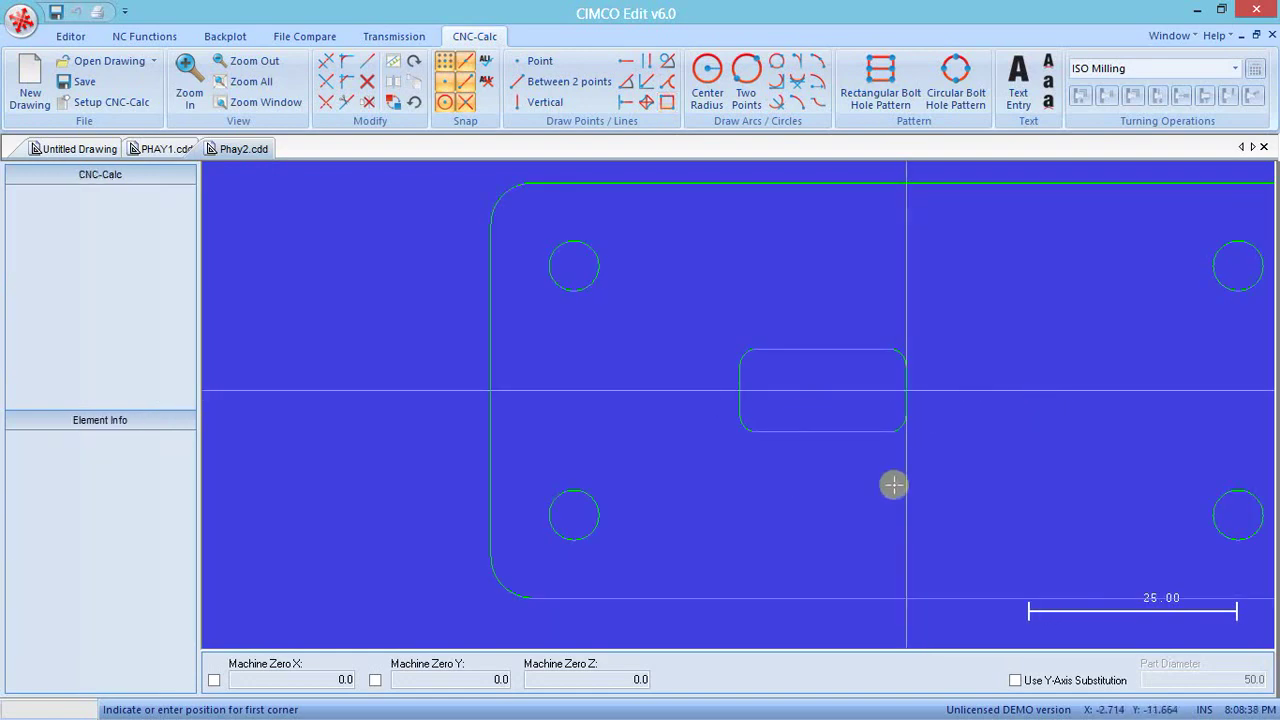
pyautogui.hotkey('alt', 'Tab')
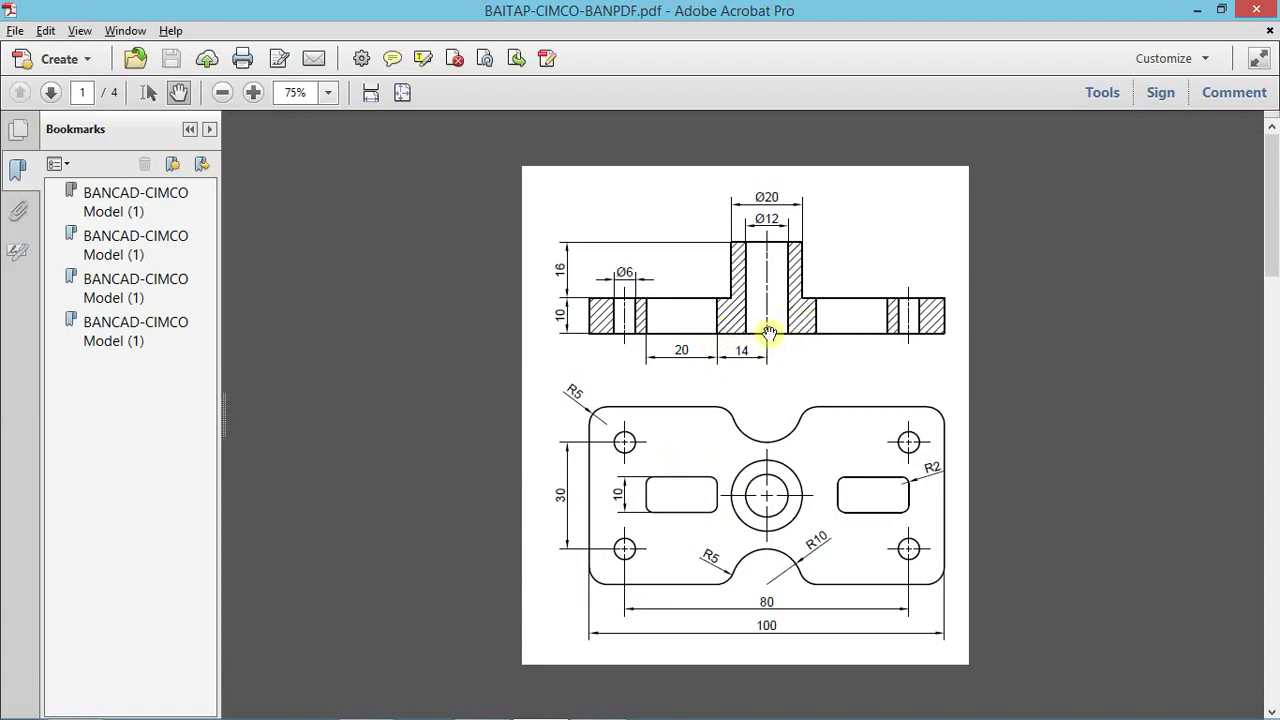
pyautogui.hotkey('alt', 'Tab')
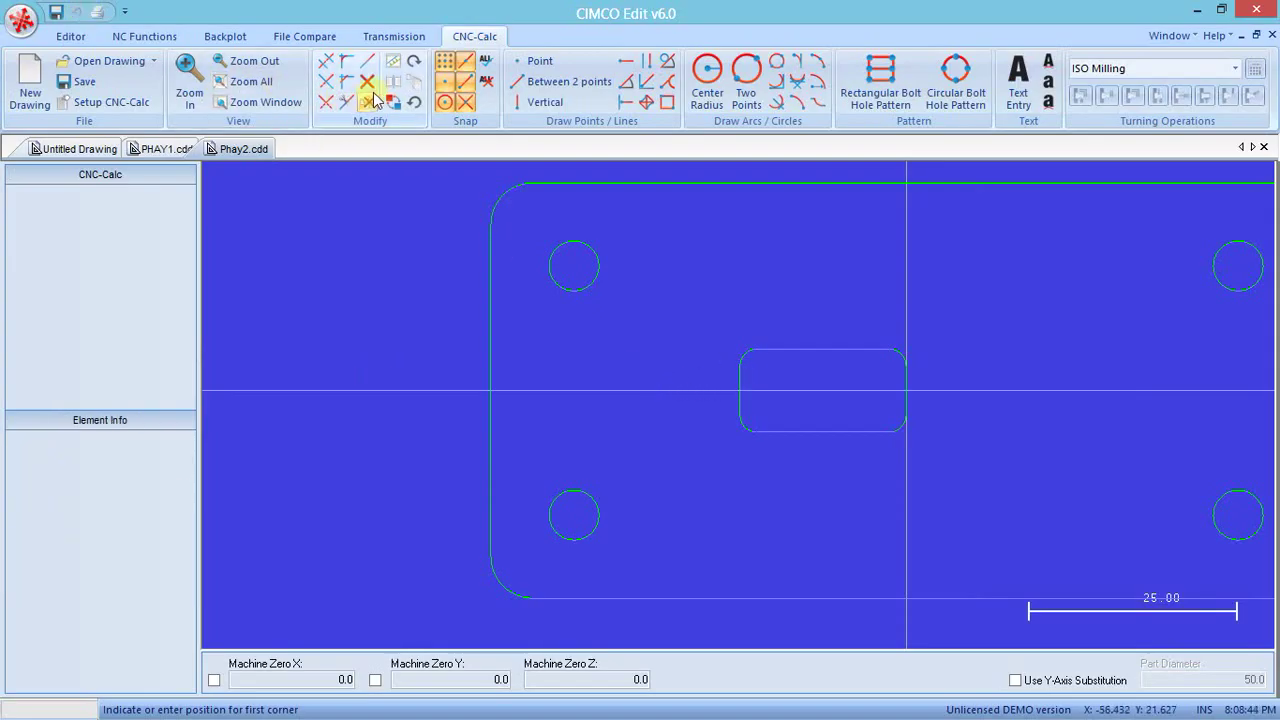
# - Set up a translation from the origin to X -14, Y 0
pyautogui.click(396, 103)
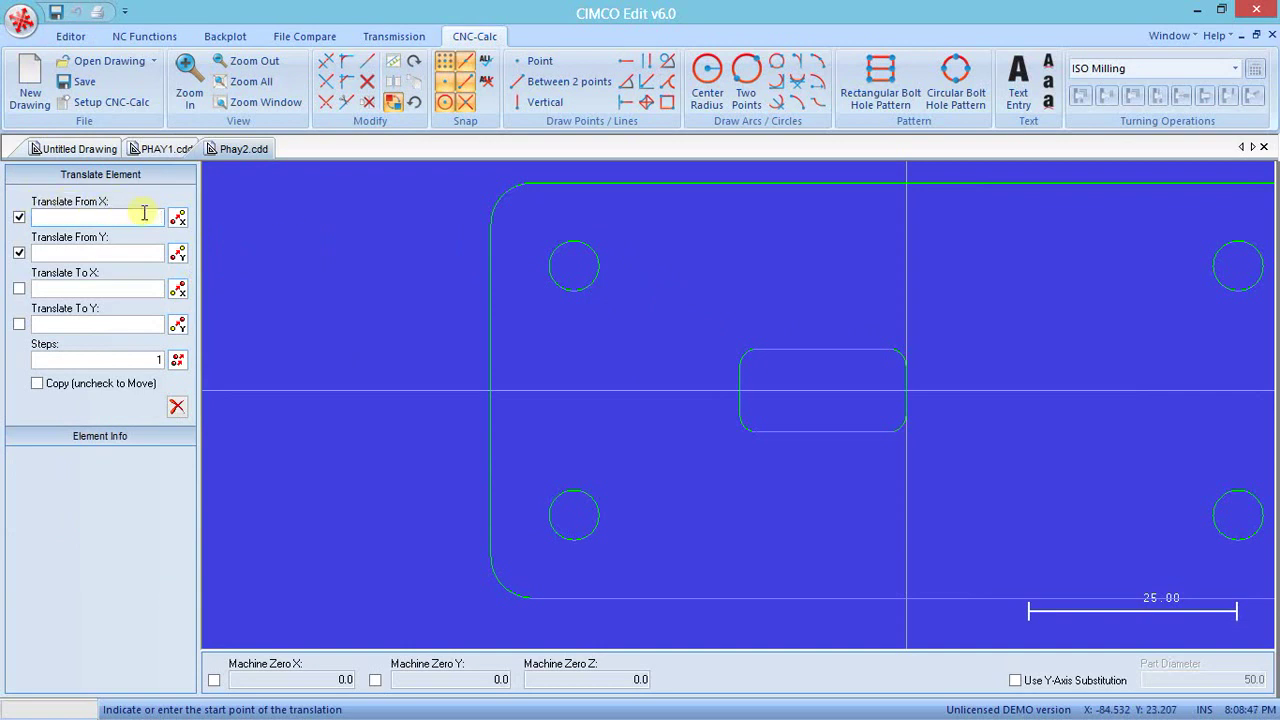
pyautogui.click(137, 215)
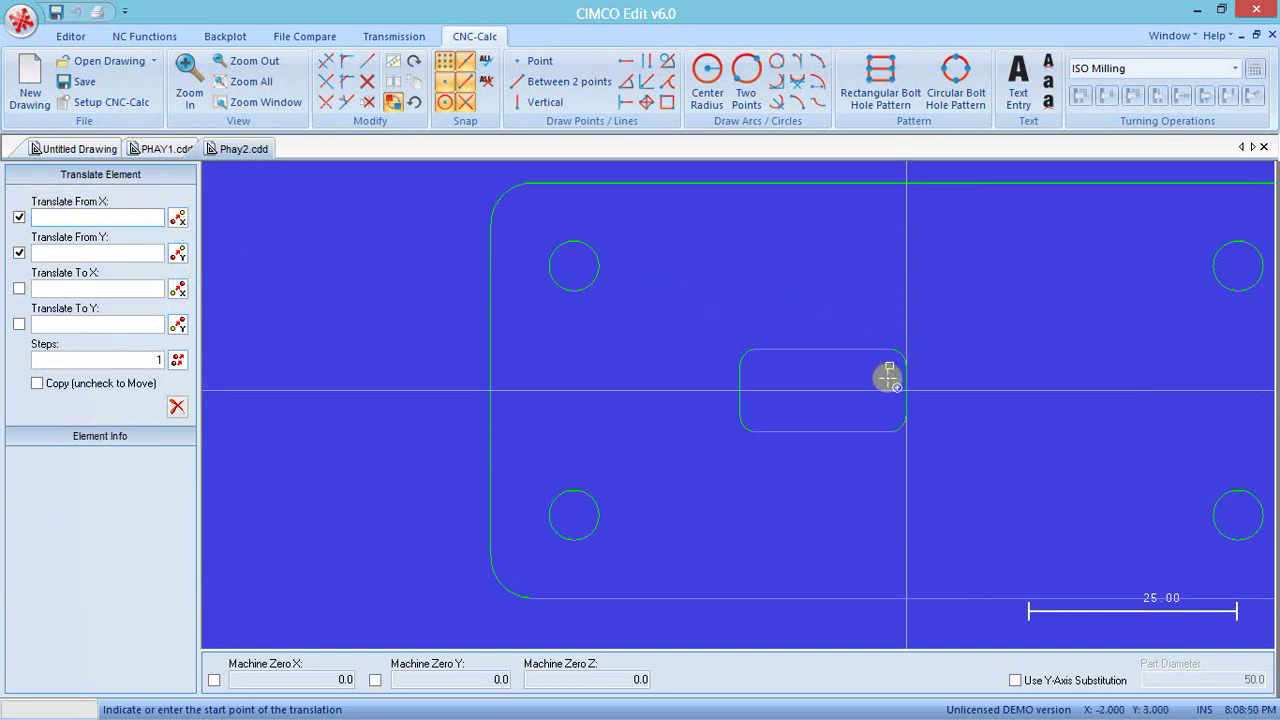
pyautogui.click(907, 388)
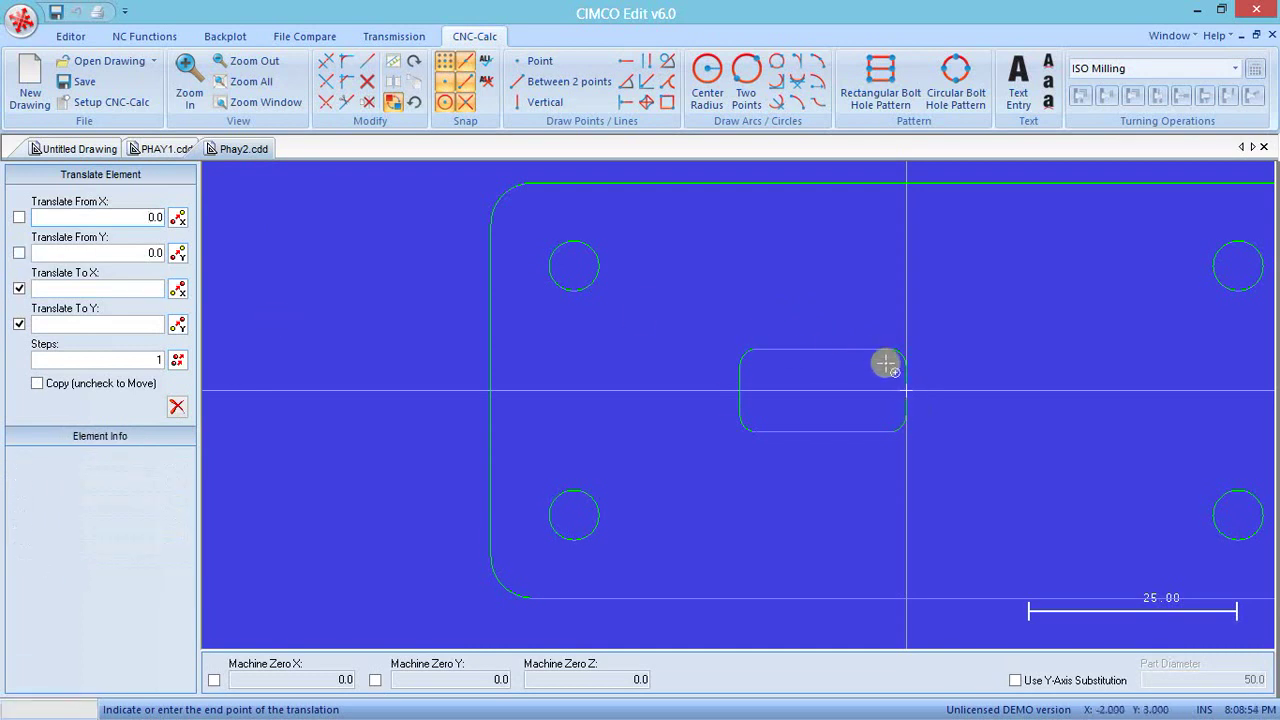
pyautogui.click(915, 388)
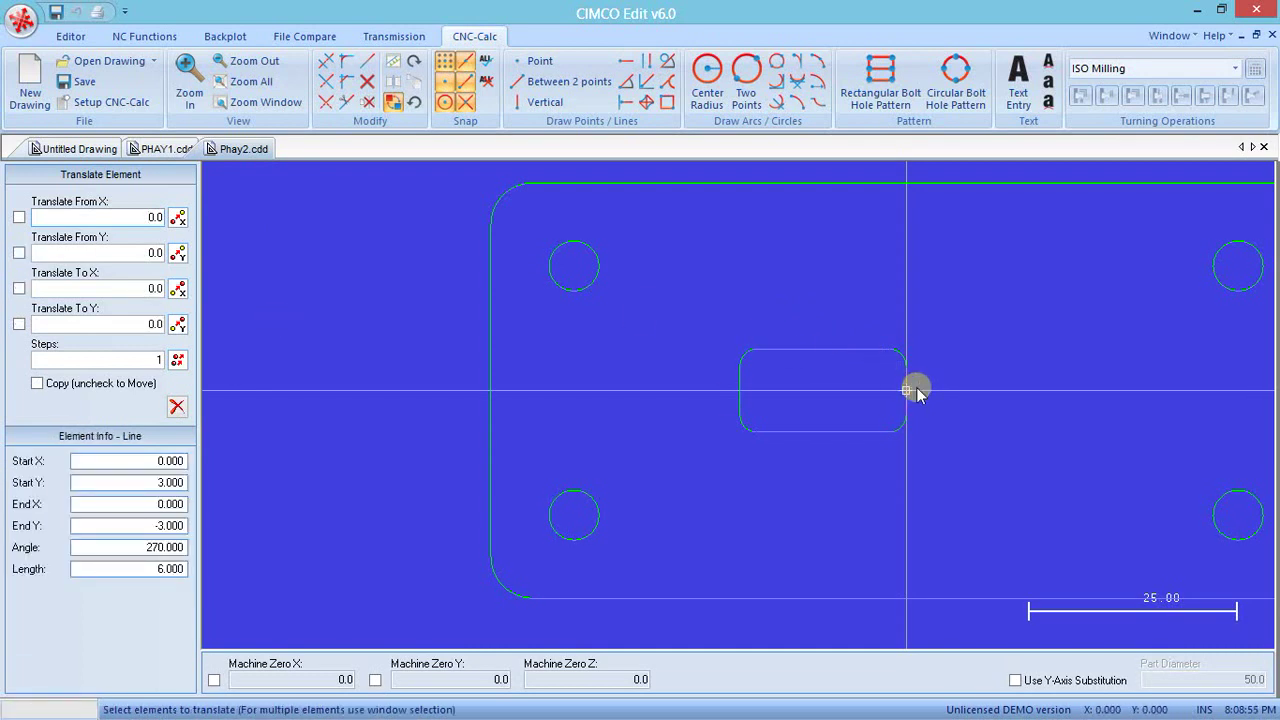
pyautogui.rightClick(844, 388)
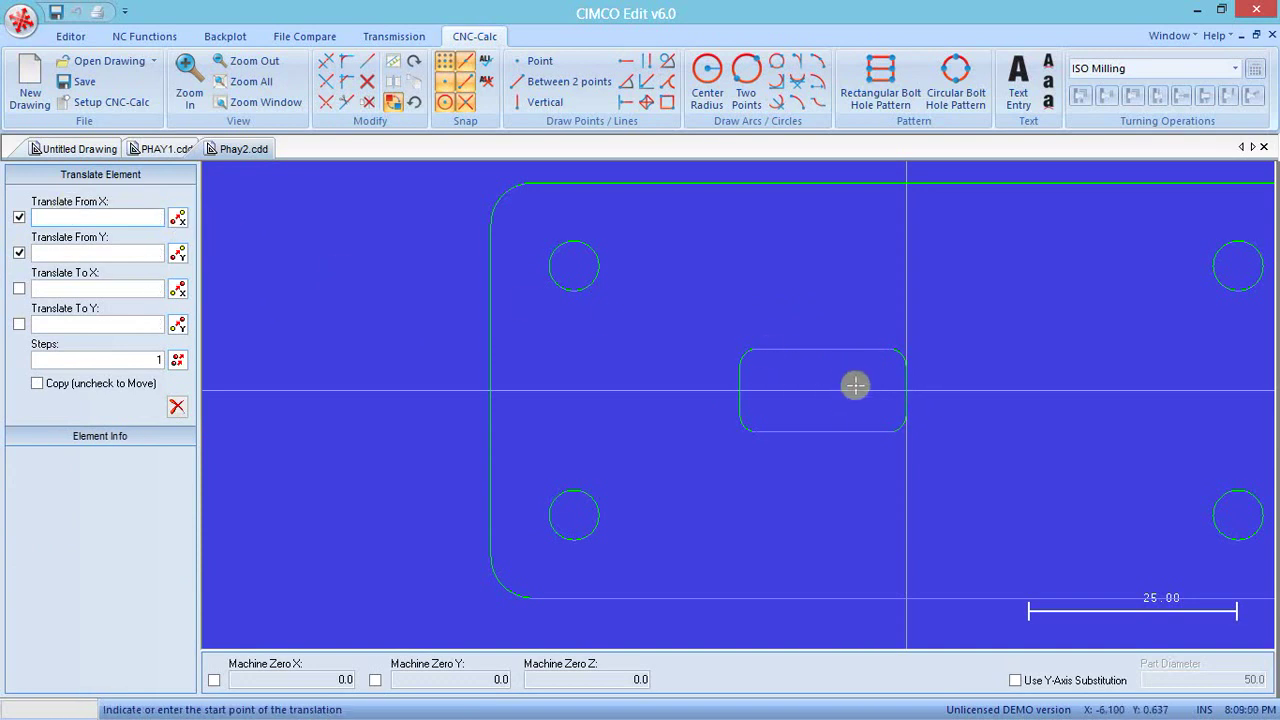
pyautogui.click(906, 390)
pyautogui.write('-14')
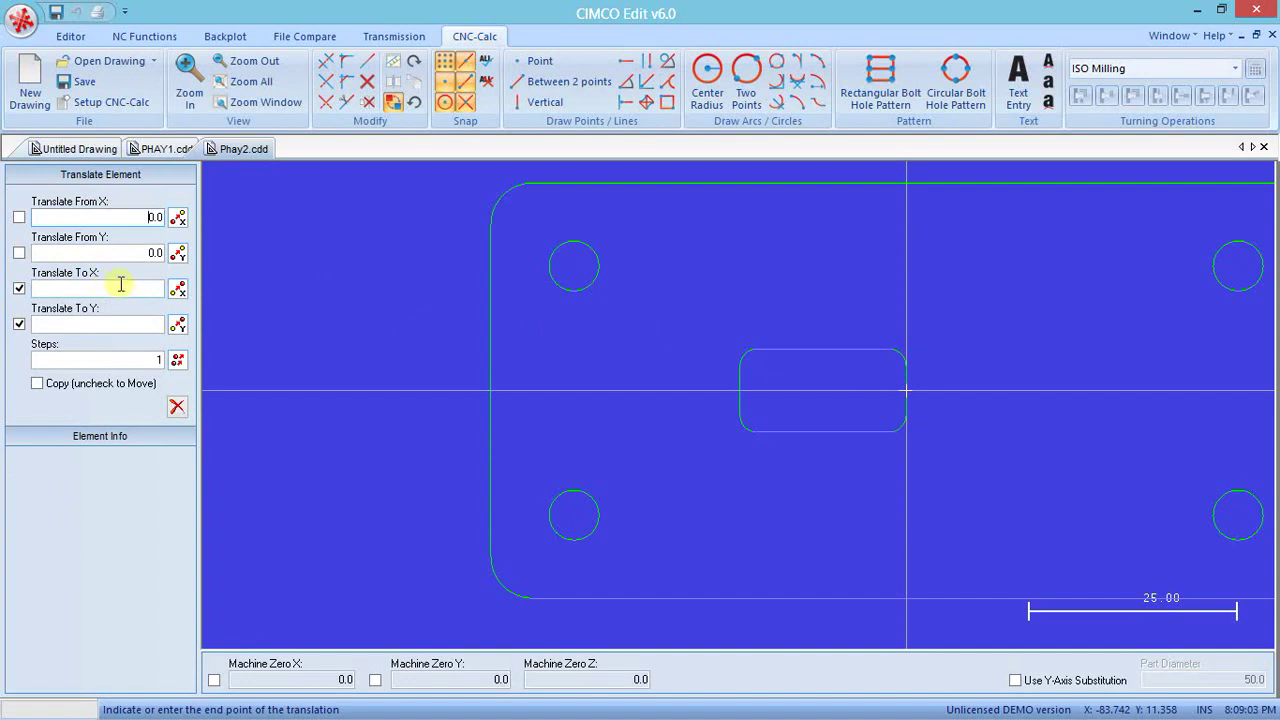
pyautogui.click(163, 321)
pyautogui.write('0')
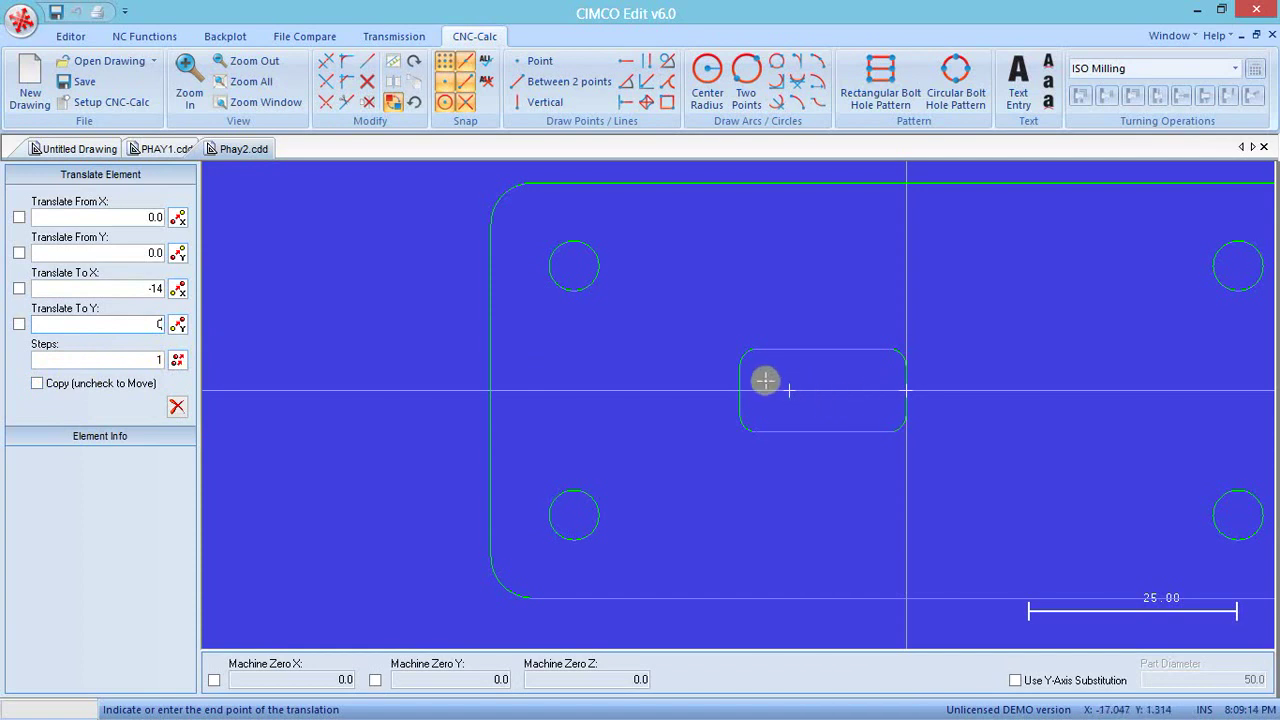
pyautogui.press('Return')
# - Select the slot's top and bottom edges and corners so the whole slot shifts 14 left
pyautogui.click(742, 352)
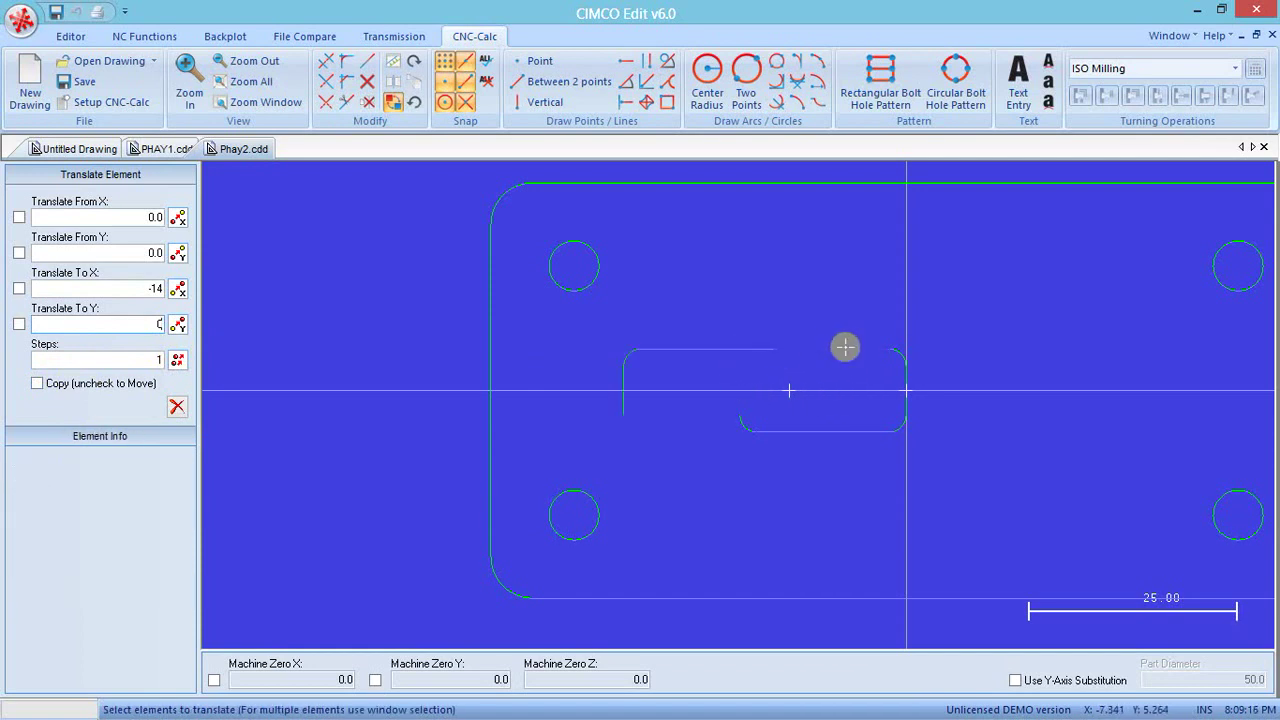
pyautogui.click(872, 431)
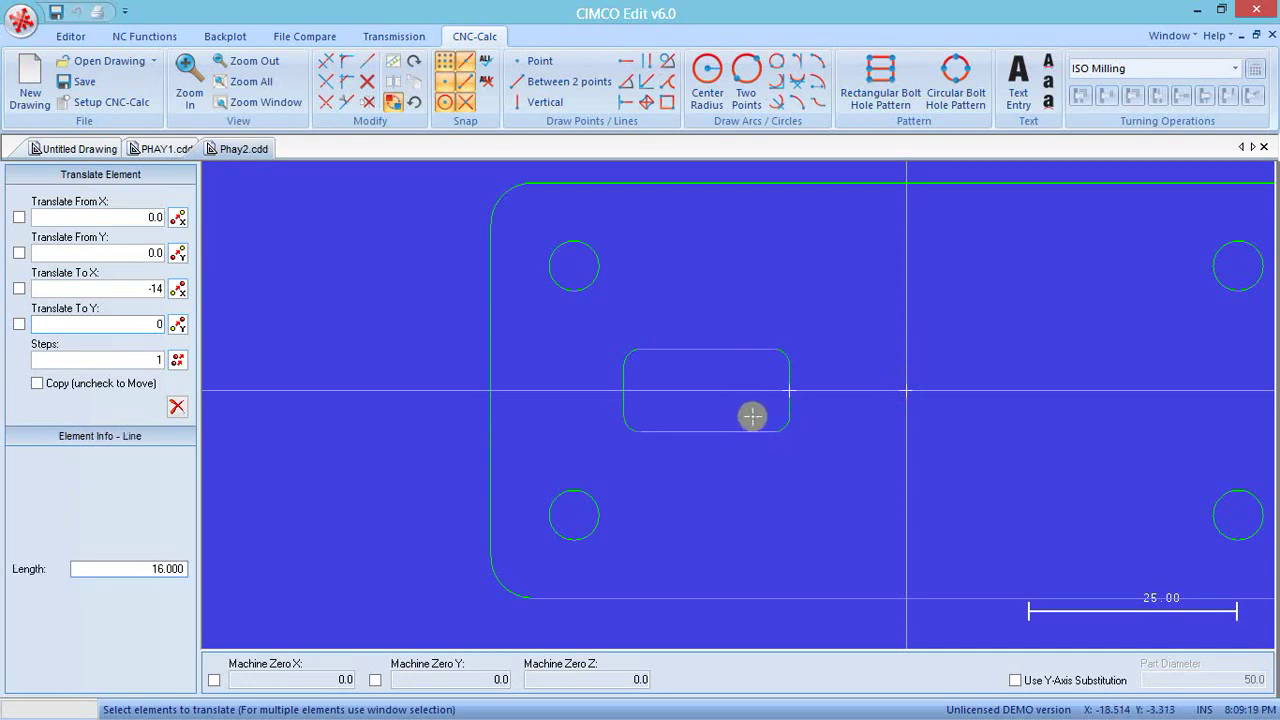
pyautogui.scroll(-2, 780, 388)
pyautogui.scroll(2, 783, 393)
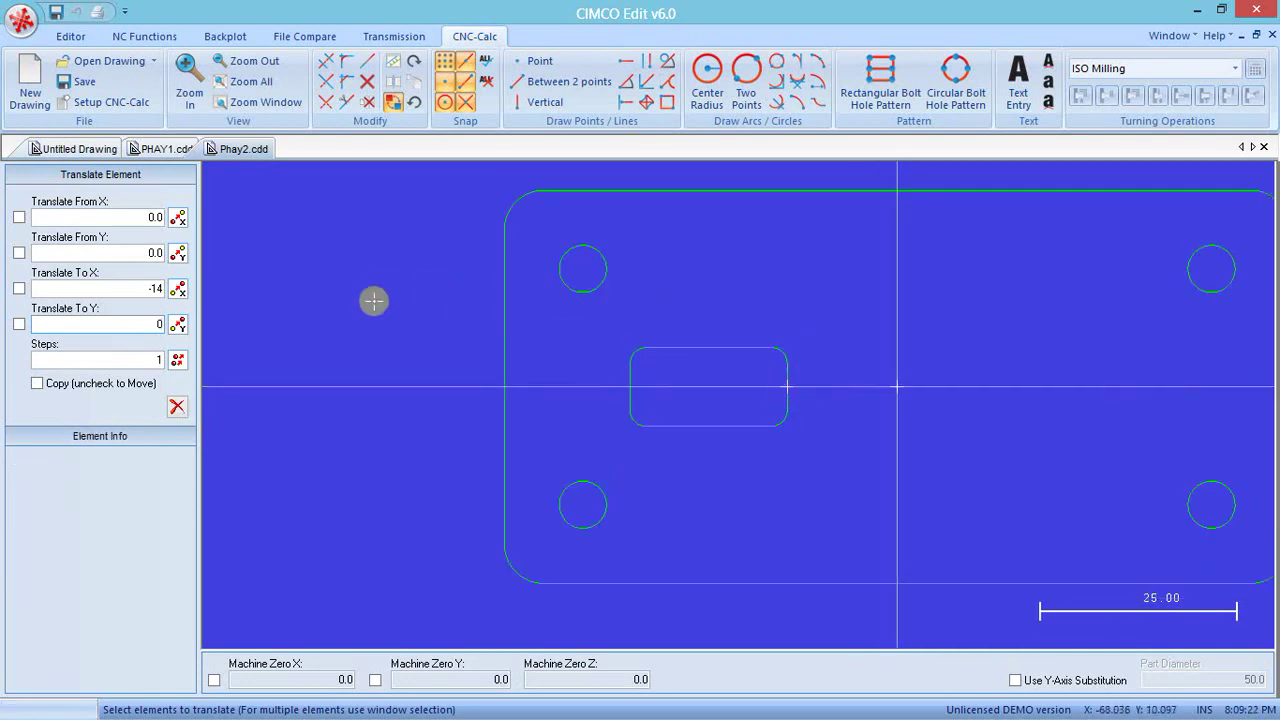
pyautogui.click(800, 354)
pyautogui.scroll(-1, 440, 354)
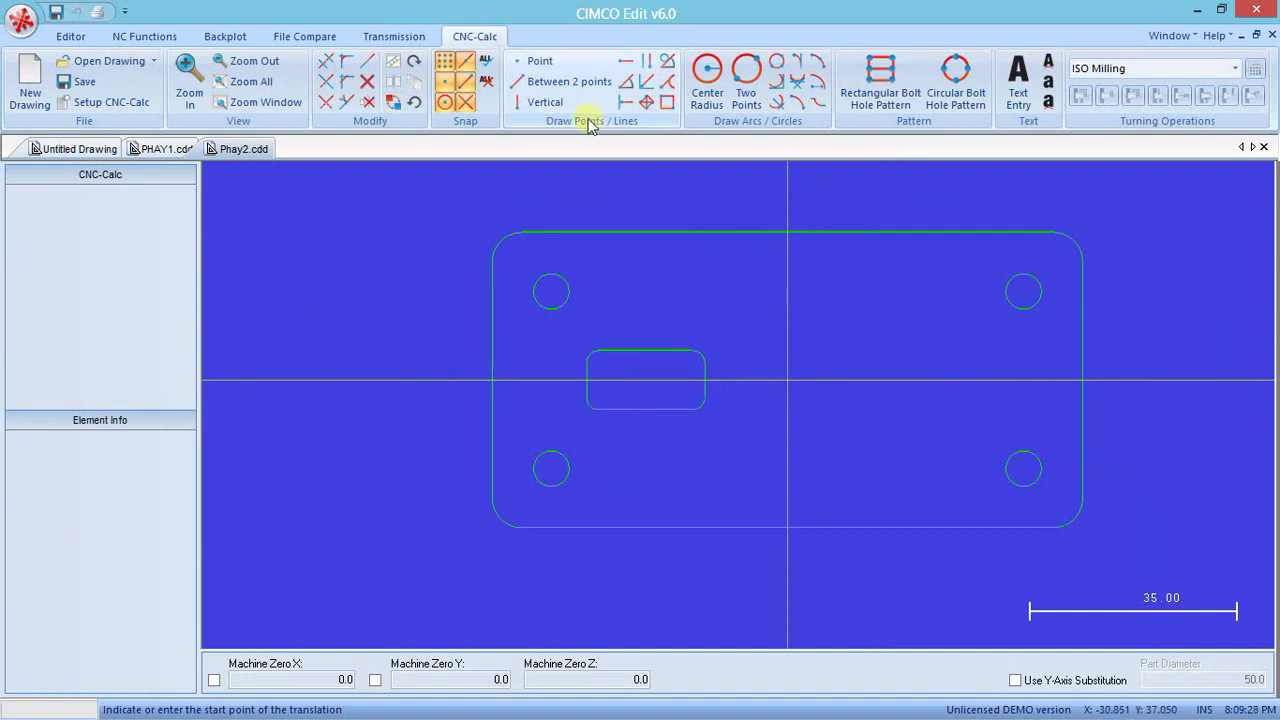
# - Draw a 20-unit vertical line from the origin and use it as the mirror axis
pyautogui.click(545, 103)
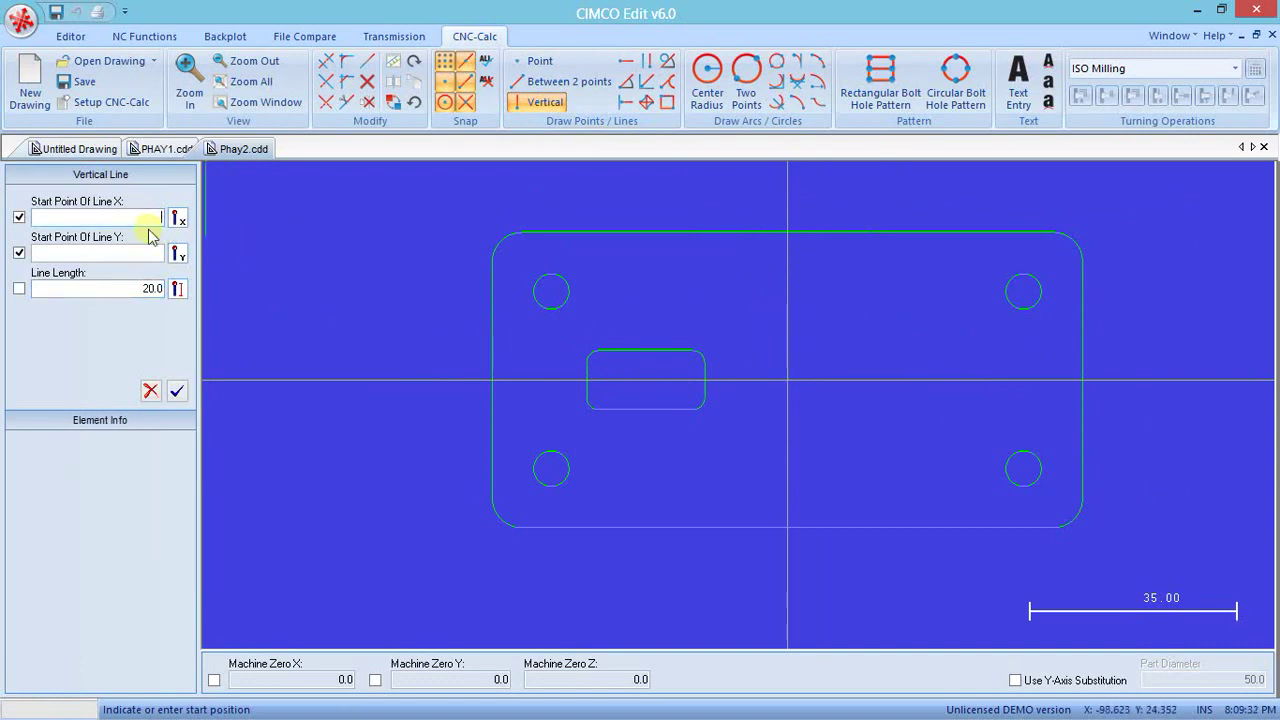
pyautogui.click(177, 391)
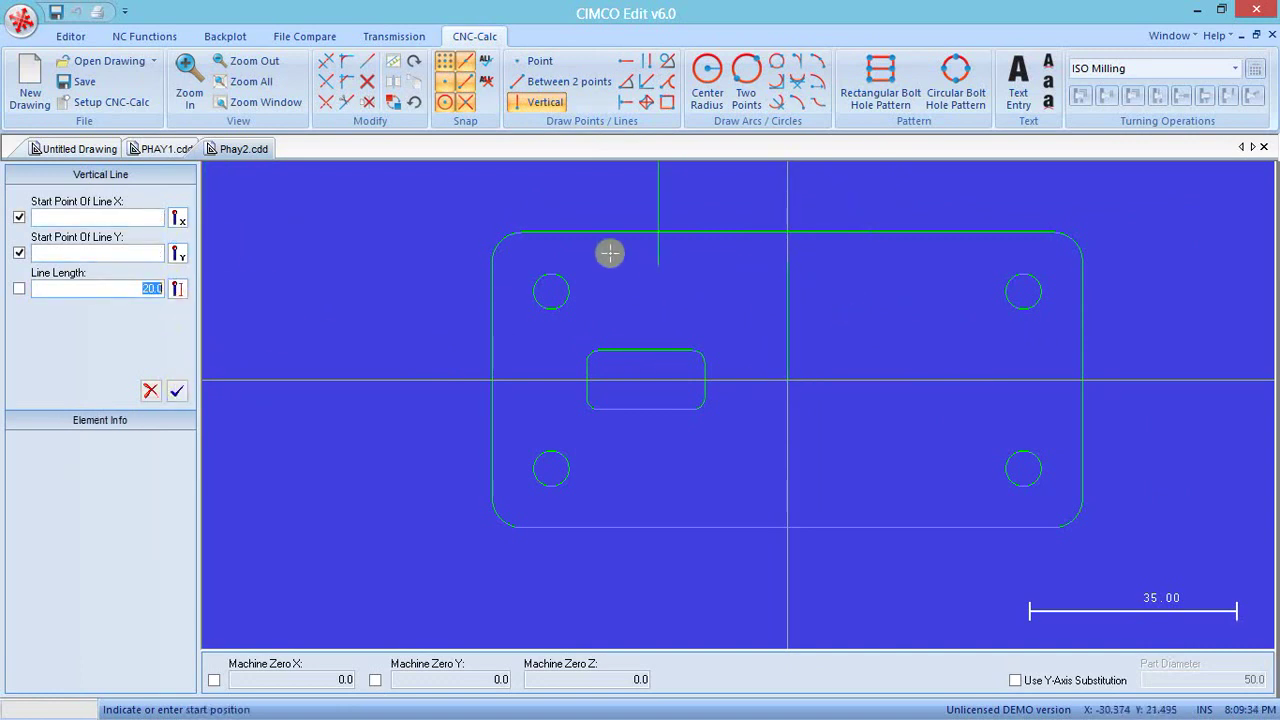
pyautogui.click(394, 88)
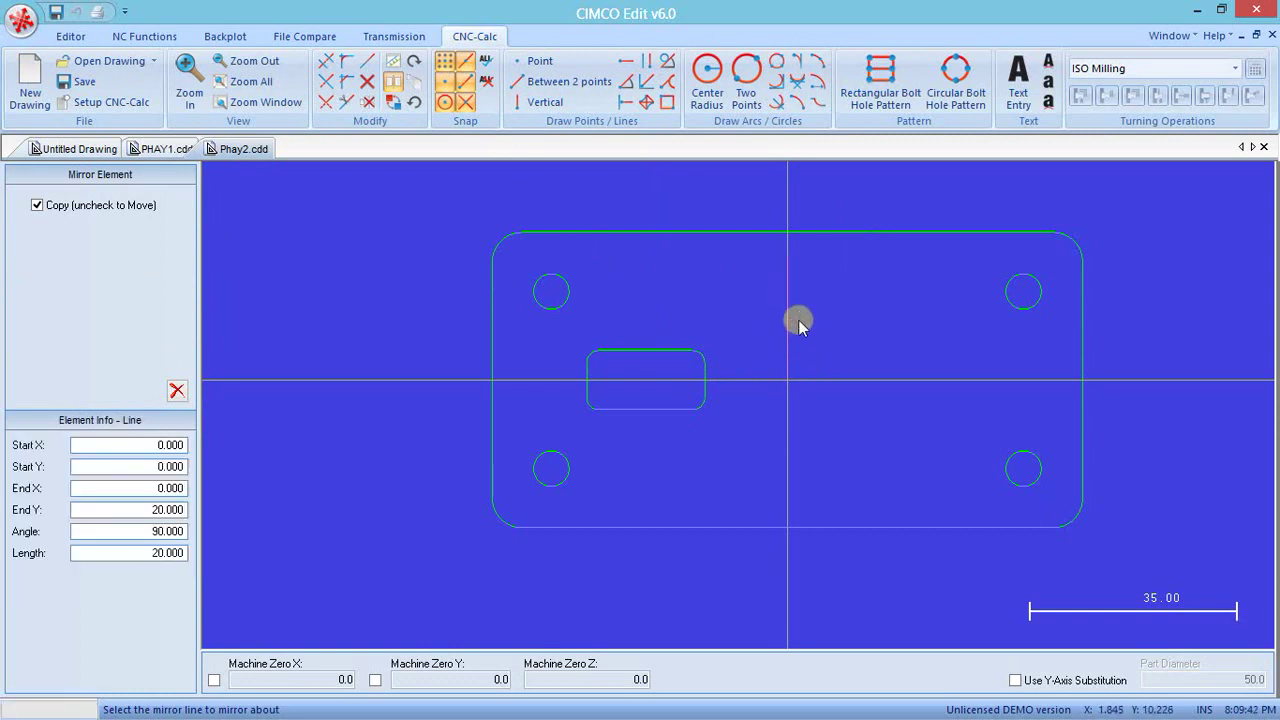
pyautogui.click(797, 322)
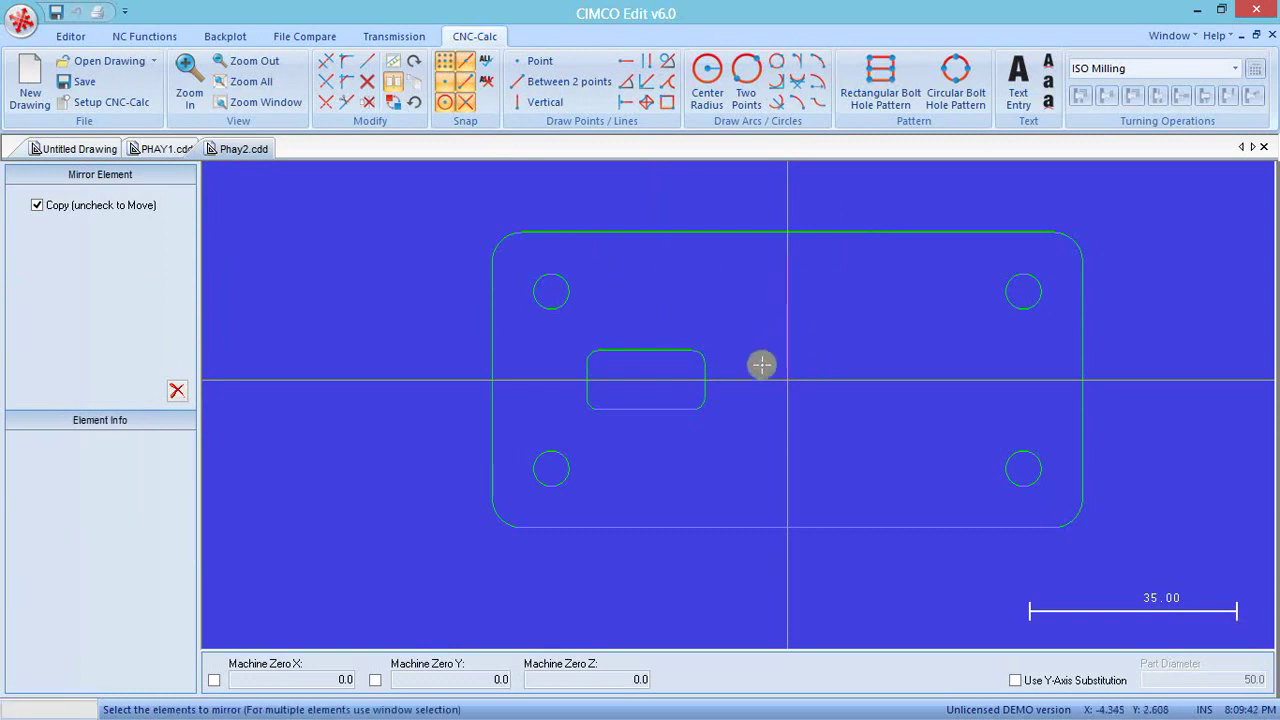
# - Mirror-copy every slot edge and corner arc across the centre line
pyautogui.click(679, 348)
pyautogui.click(597, 350)
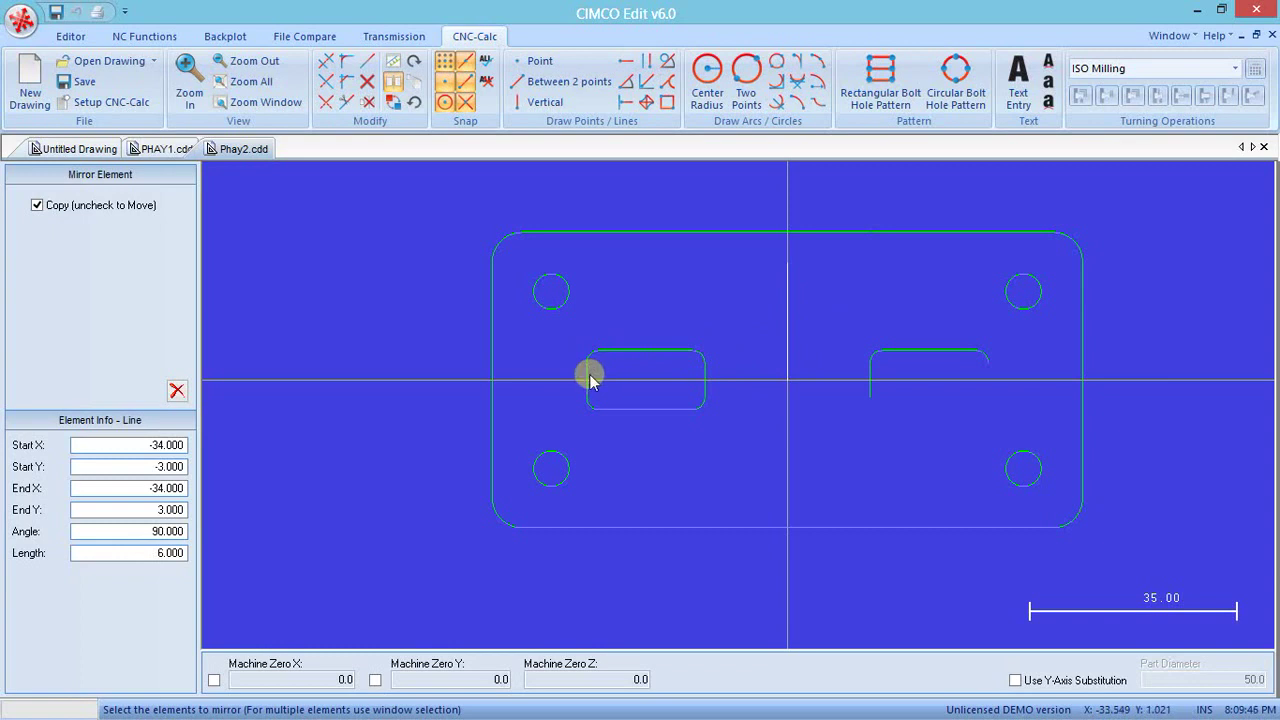
pyautogui.click(590, 379)
pyautogui.click(591, 399)
pyautogui.click(630, 406)
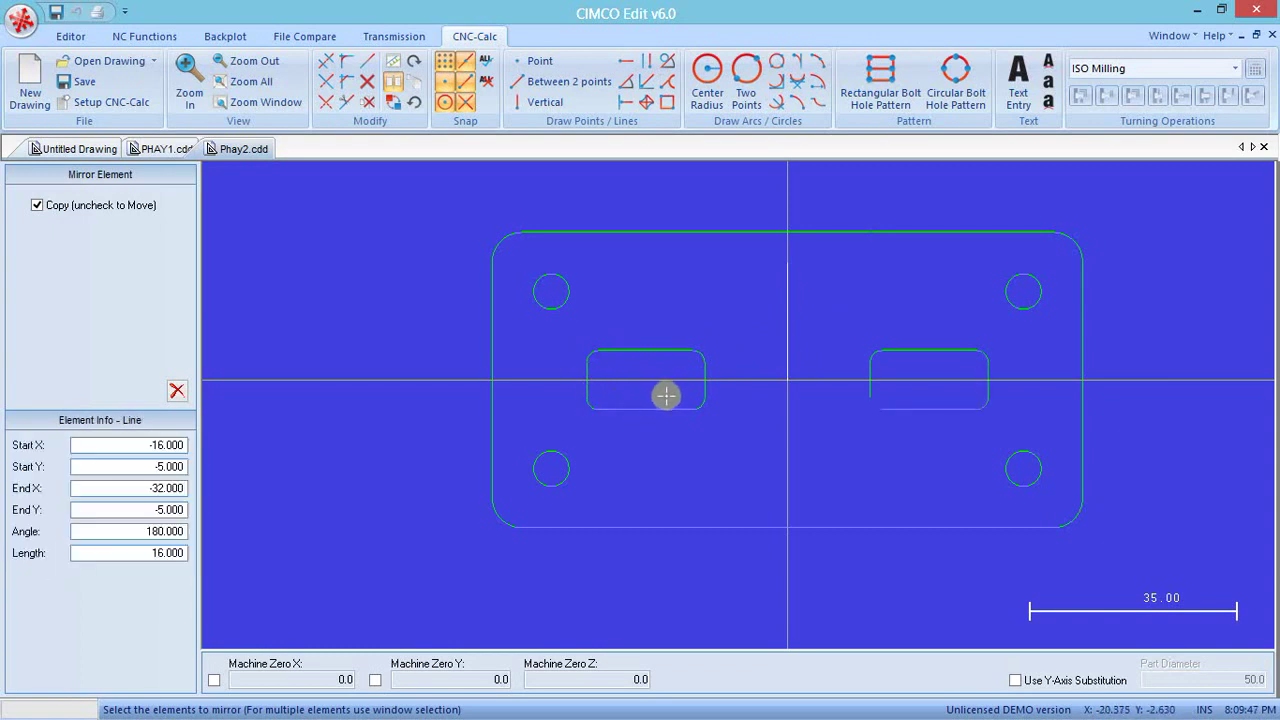
pyautogui.click(706, 400)
pyautogui.click(703, 383)
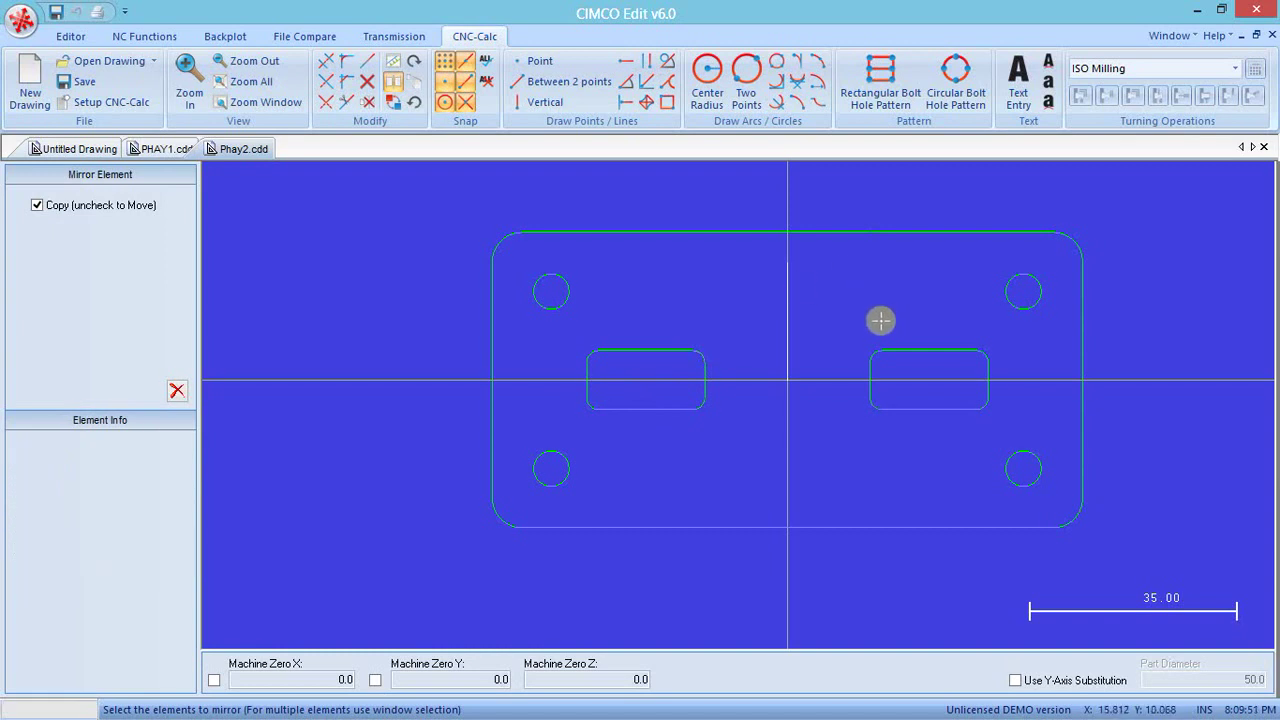
pyautogui.scroll(-1, 880, 320)
pyautogui.scroll(2, 880, 318)
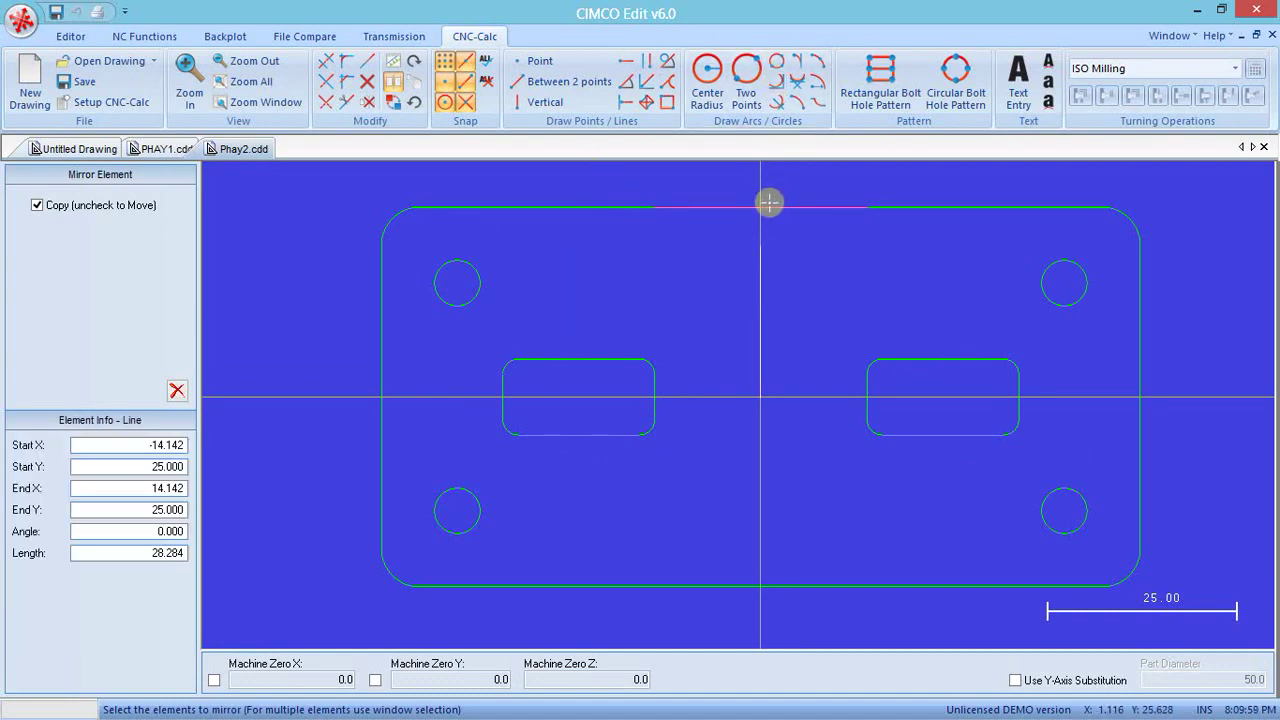
# - Delete the vertical construction line and switch to the Center Radius circle tool
pyautogui.click(373, 88)
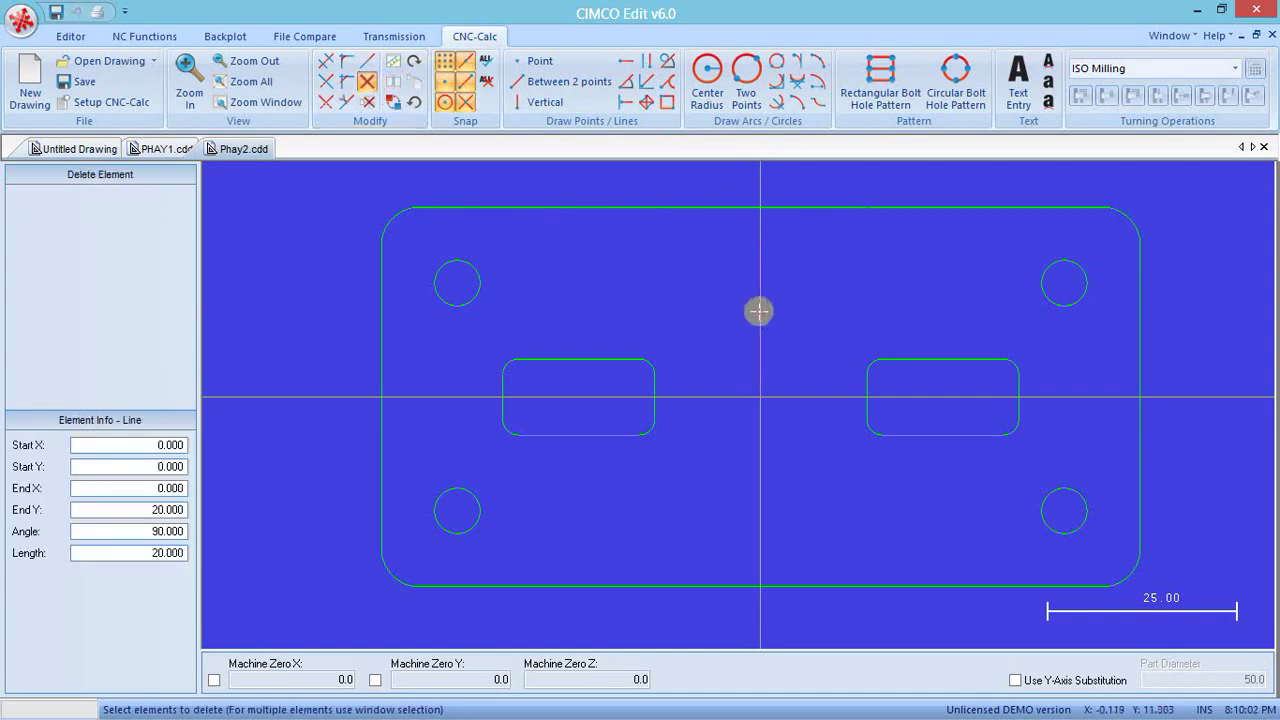
pyautogui.scroll(-3, 683, 324)
pyautogui.scroll(1, 674, 366)
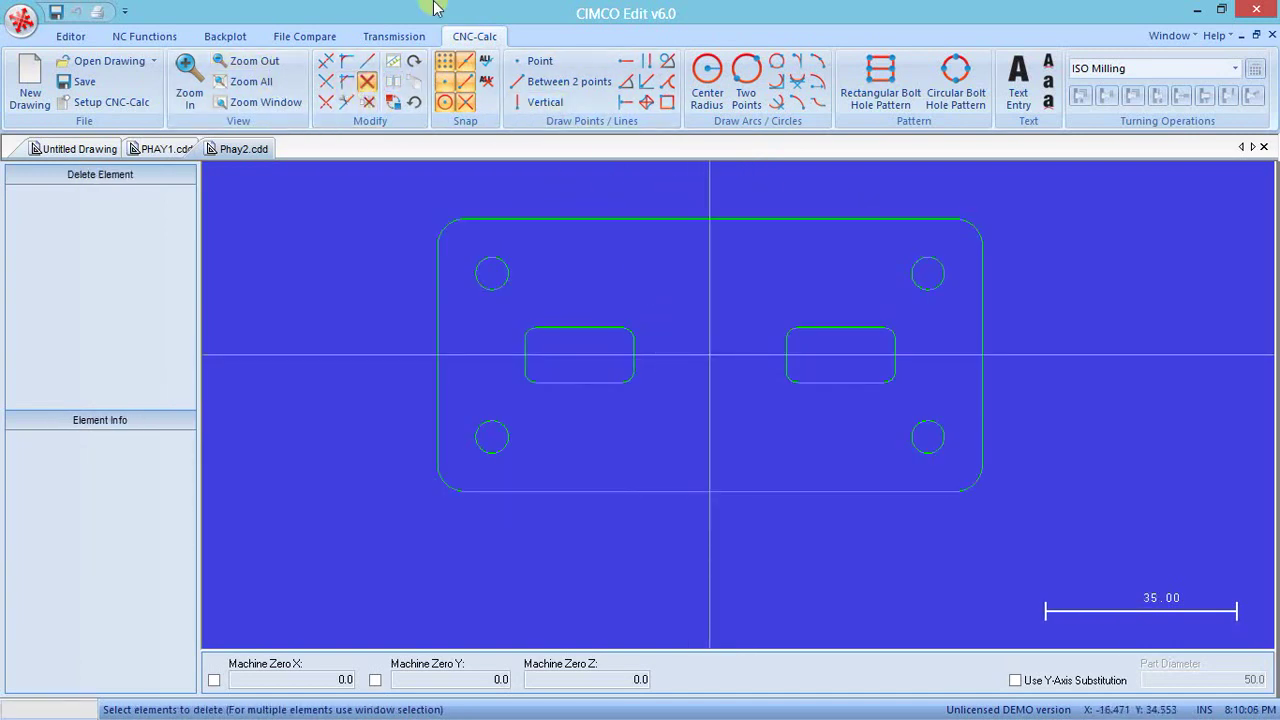
pyautogui.click(707, 80)
pyautogui.write('10')
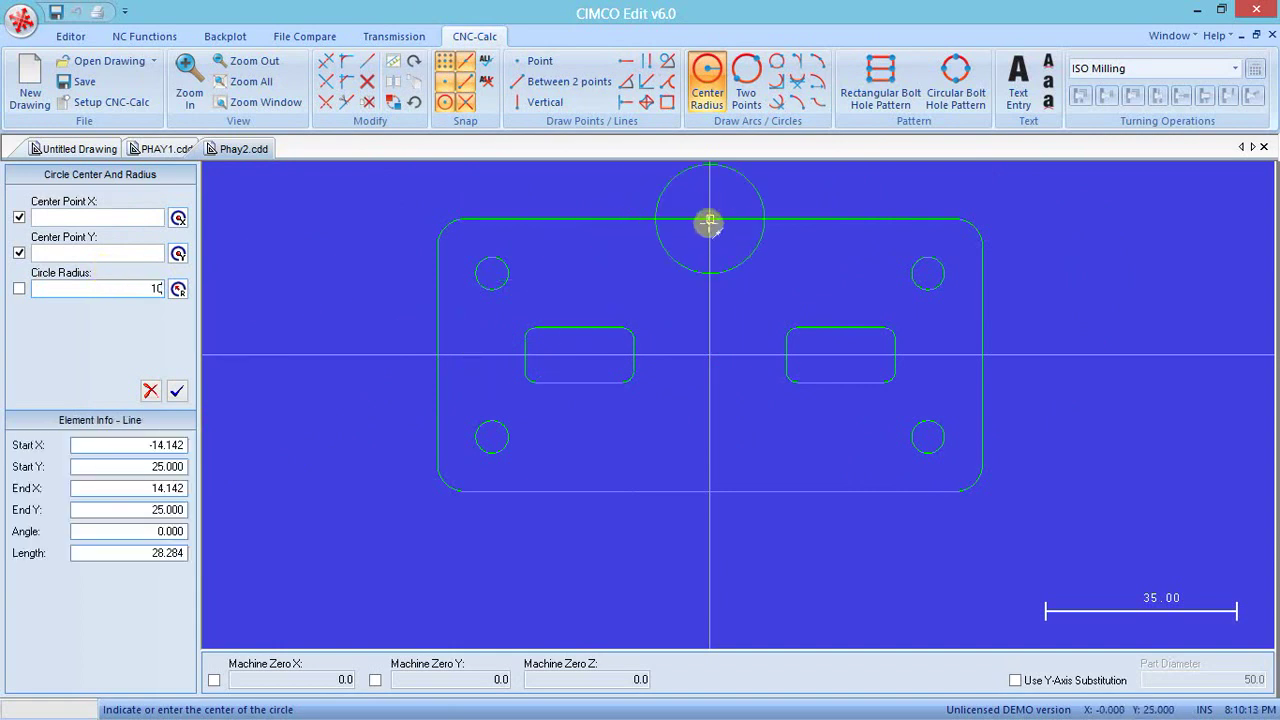
# - Zoom in and back out around the new R10 circle at the top edge's midpoint
pyautogui.scroll(1, 665, 220)
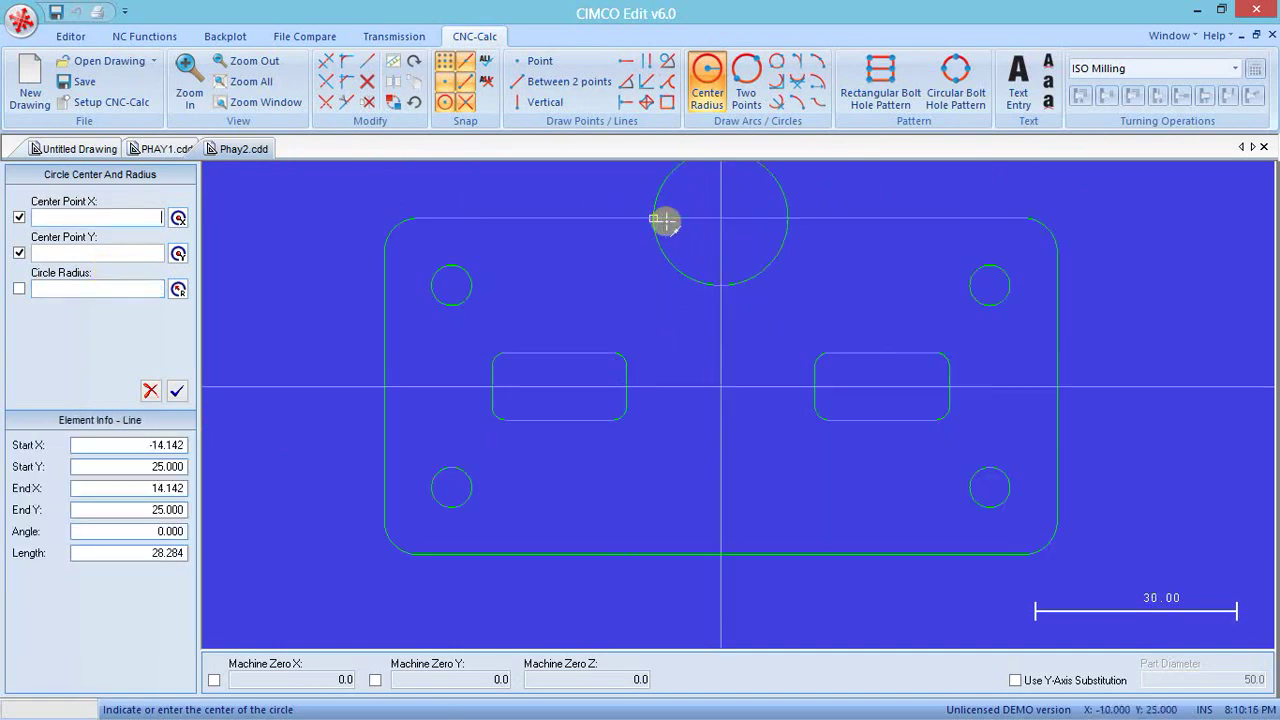
pyautogui.scroll(2, 654, 386)
pyautogui.scroll(-3, 646, 346)
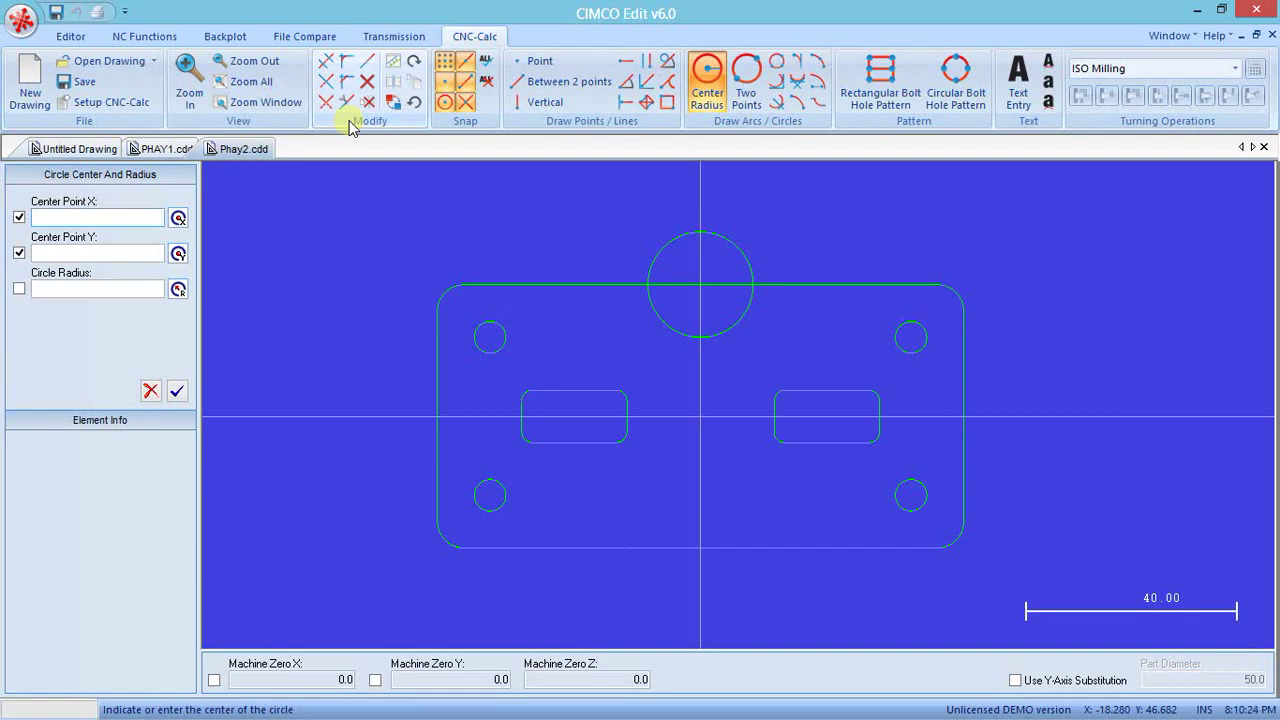
pyautogui.hotkey('alt', 'Tab')
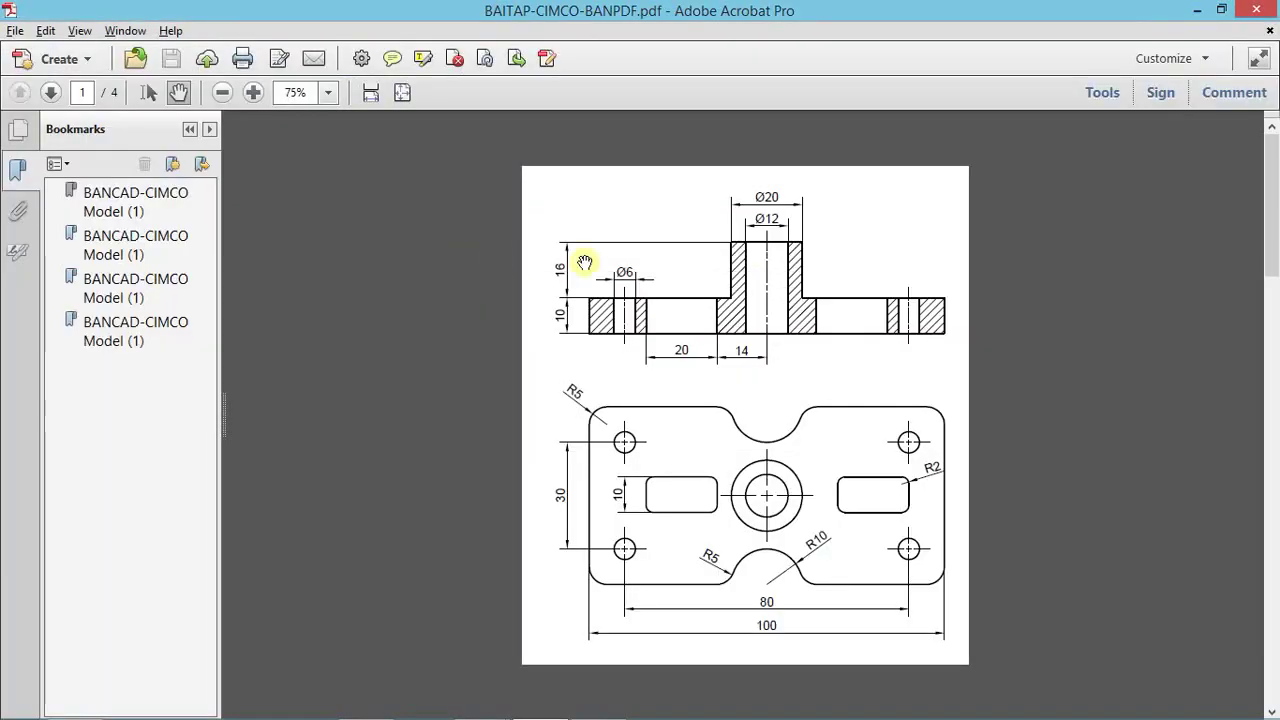
pyautogui.hotkey('alt', 'Tab')
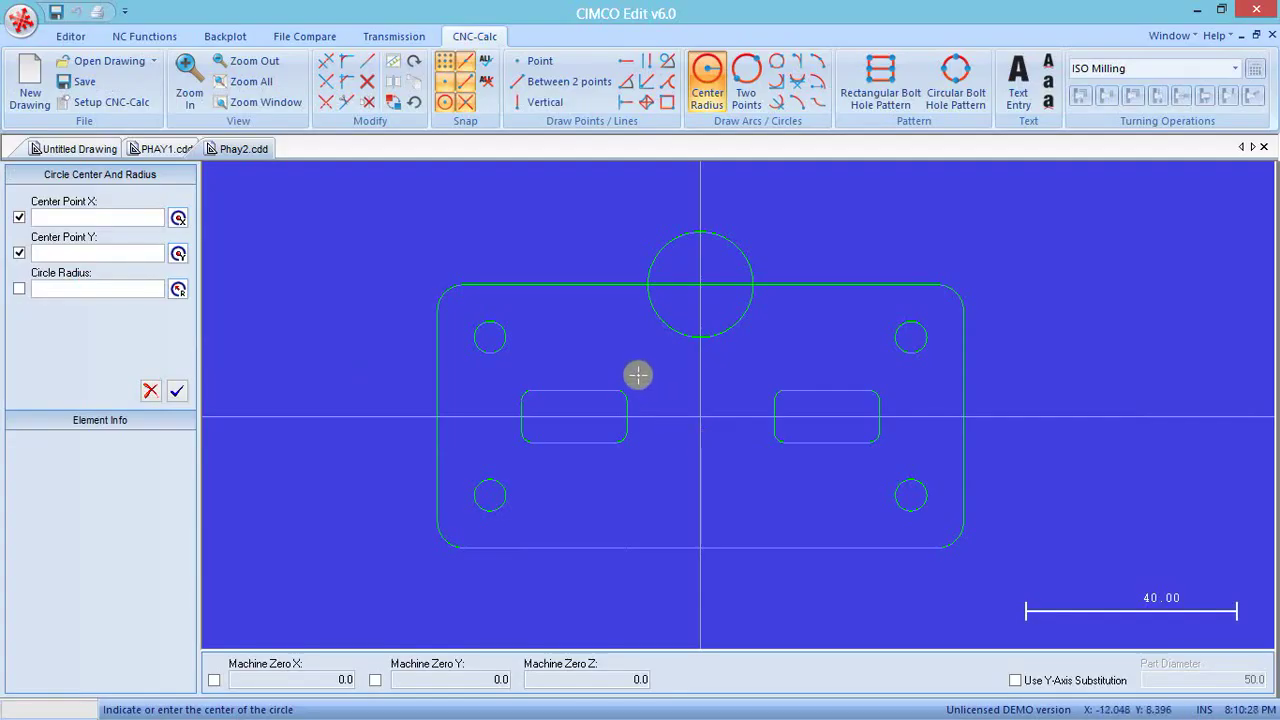
pyautogui.hotkey('alt', 'Tab')
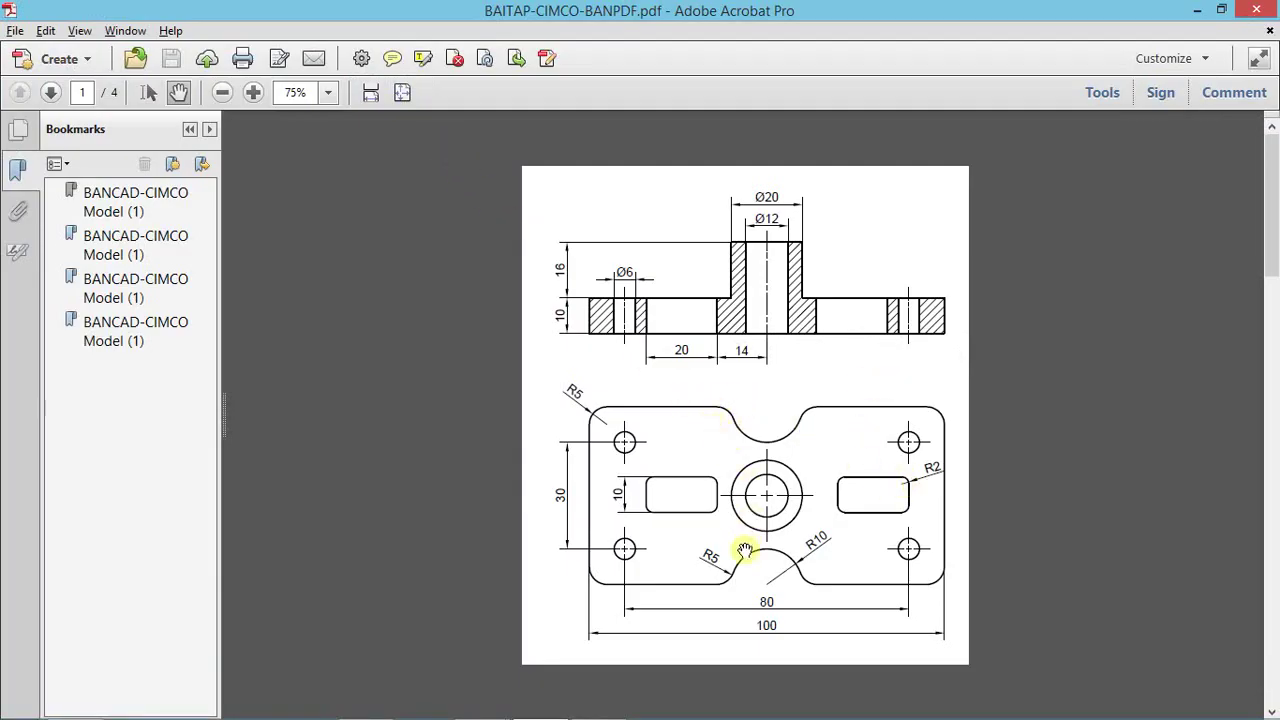
pyautogui.hotkey('alt', 'Tab')
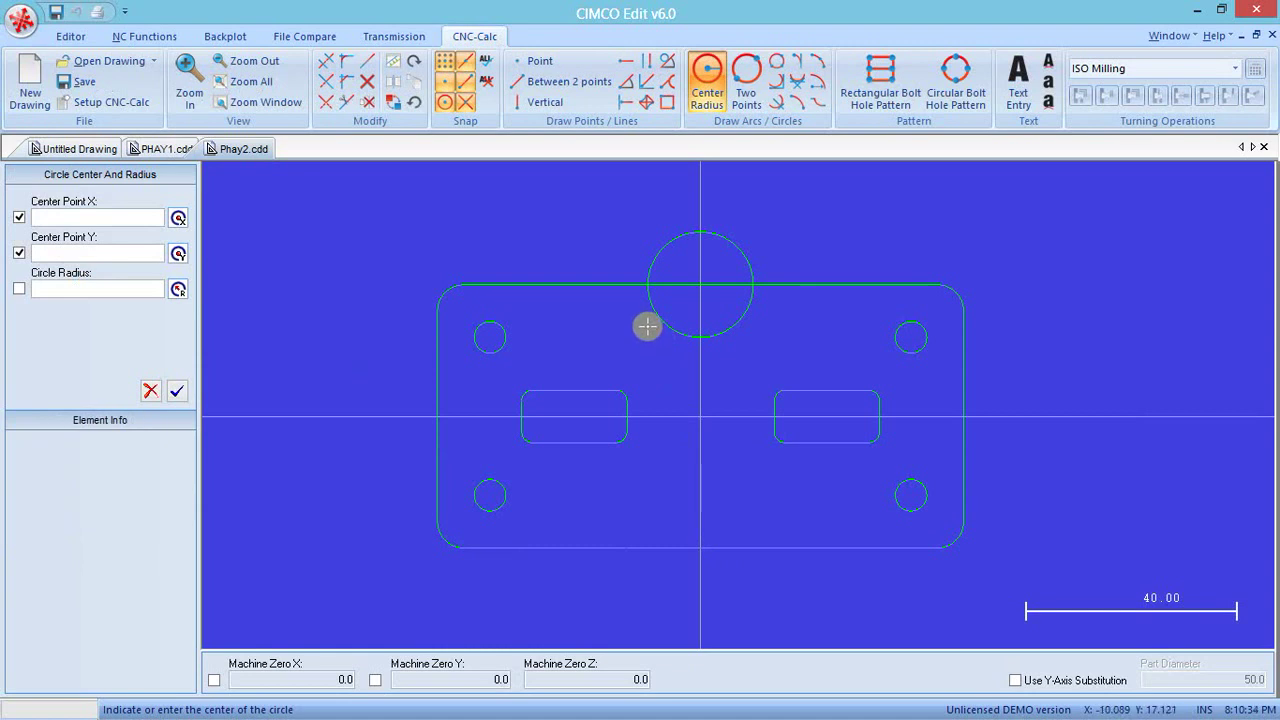
# - Add the left R5 circle tangent to the top edge and the R10 notch circle
pyautogui.click(777, 84)
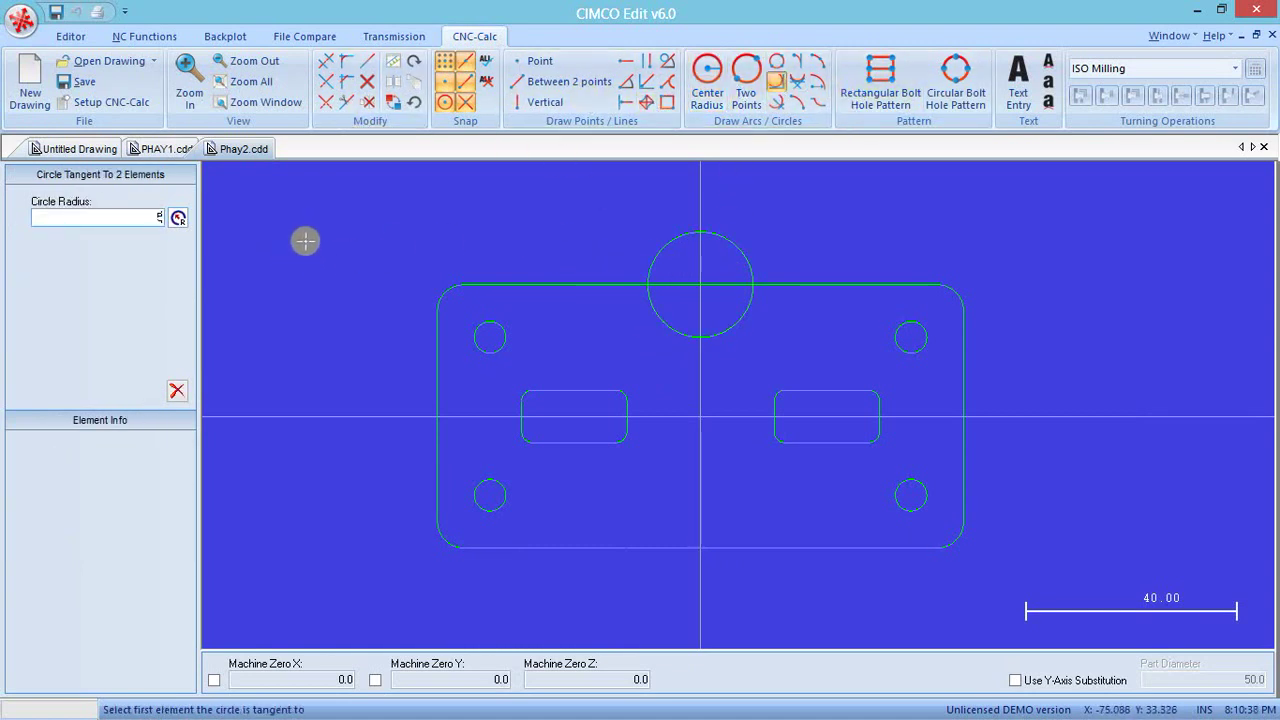
pyautogui.click(651, 290)
pyautogui.click(654, 308)
pyautogui.scroll(3, 637, 301)
pyautogui.scroll(1, 650, 280)
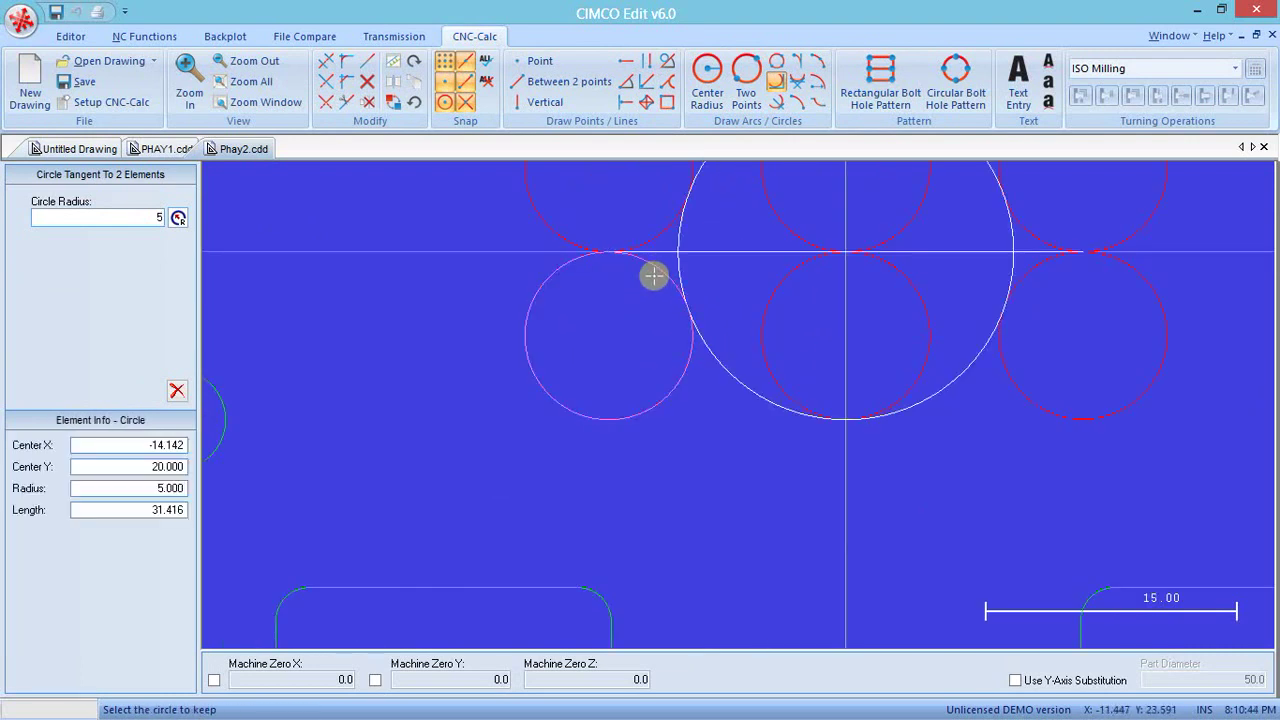
pyautogui.click(653, 276)
pyautogui.scroll(-2, 632, 290)
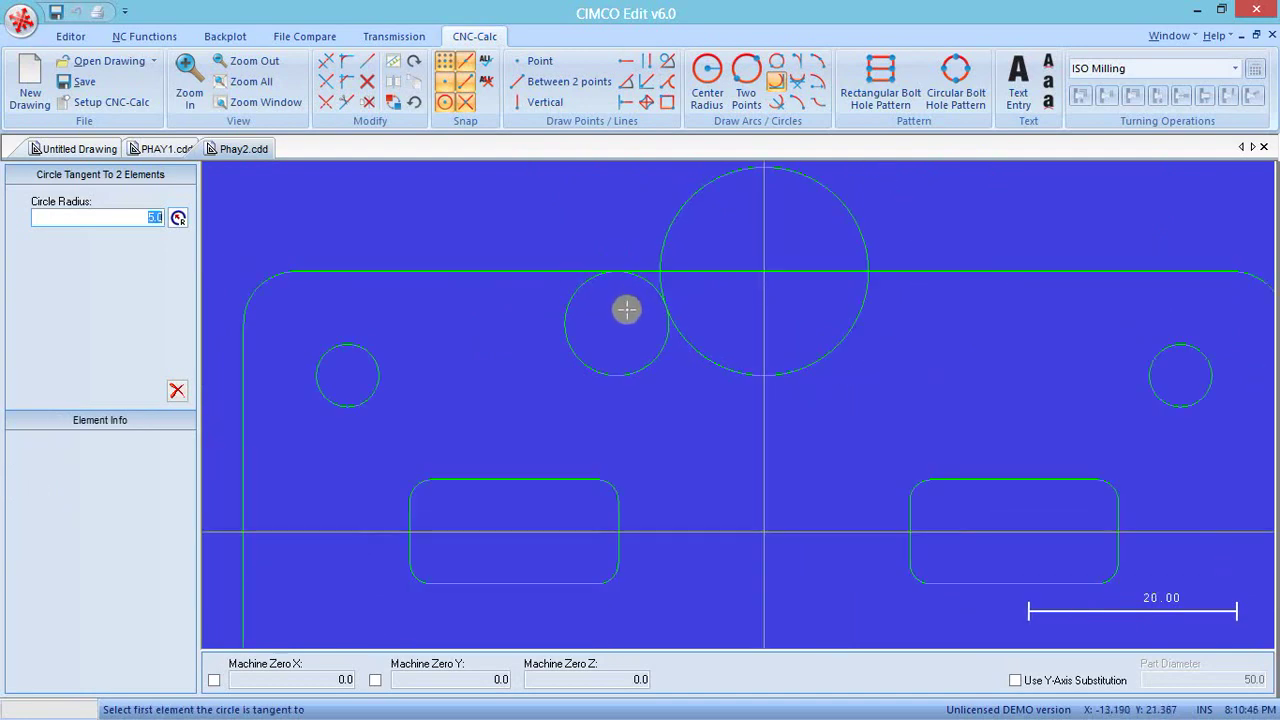
pyautogui.scroll(-1, 640, 310)
# - Add the right R5 circle tangent to the R10 notch circle and the top edge
pyautogui.click(813, 302)
pyautogui.click(833, 282)
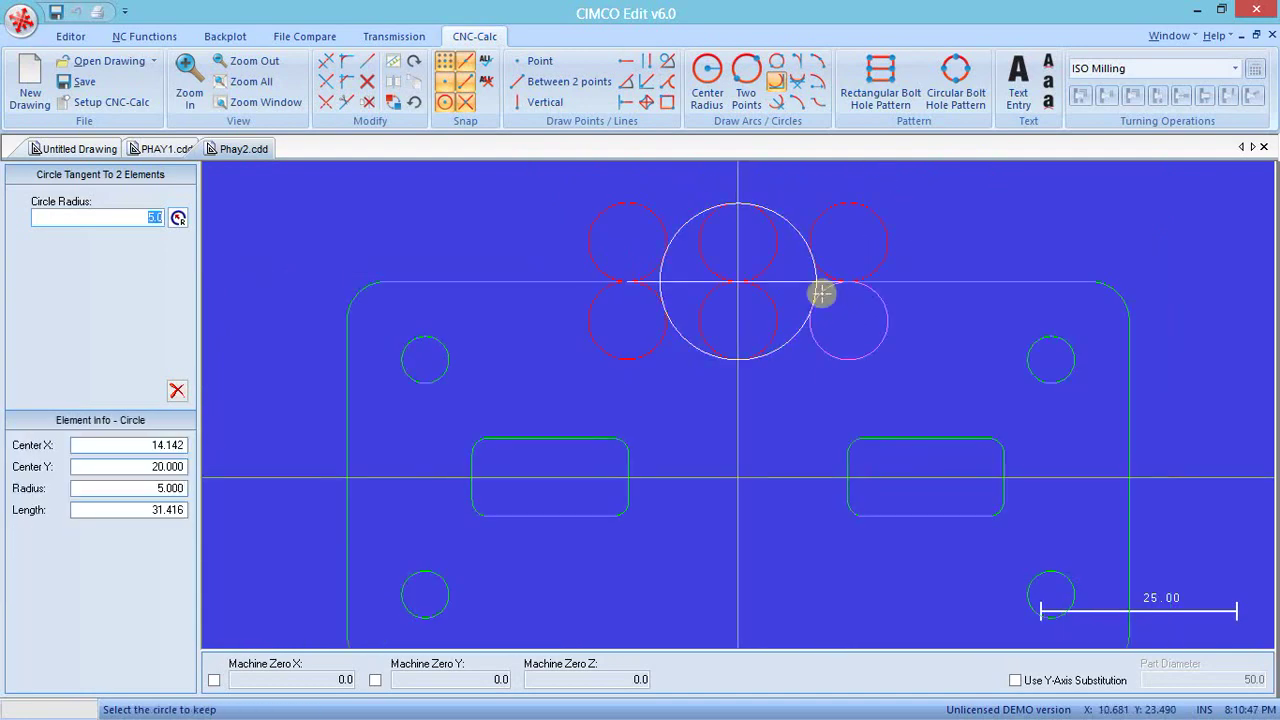
pyautogui.scroll(2, 820, 292)
pyautogui.click(822, 284)
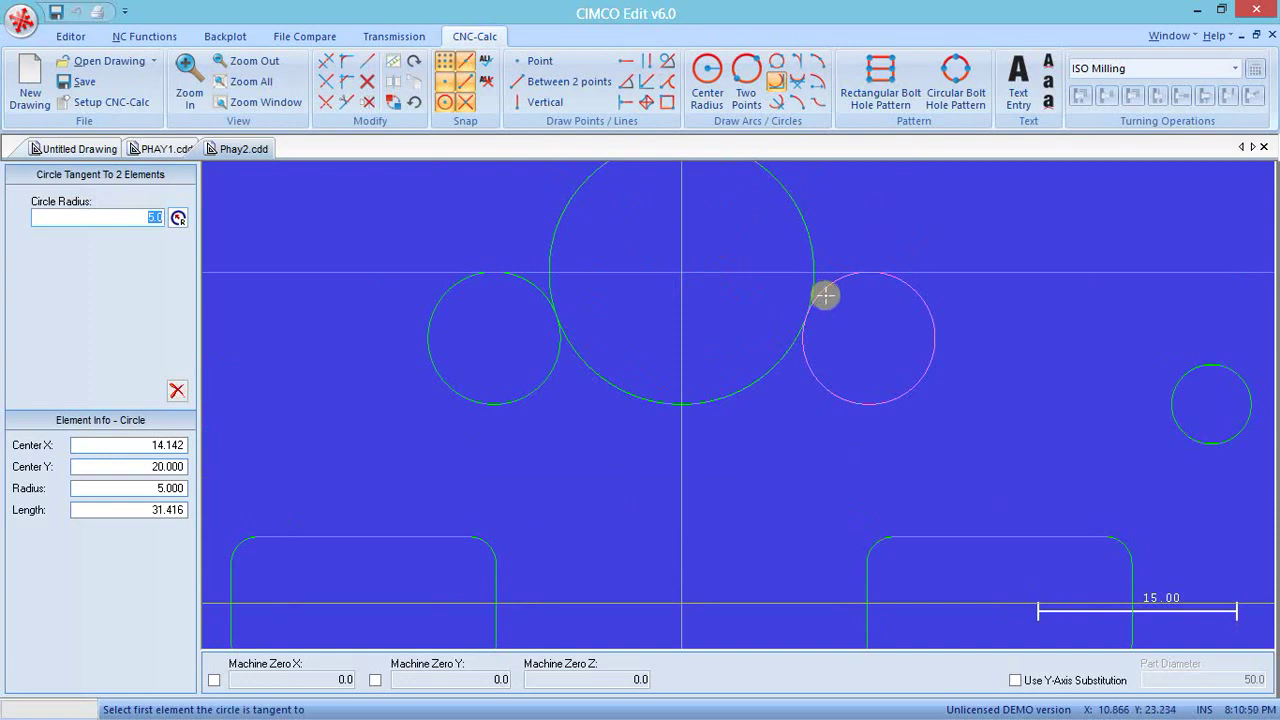
pyautogui.scroll(-1, 760, 292)
pyautogui.scroll(-2, 515, 268)
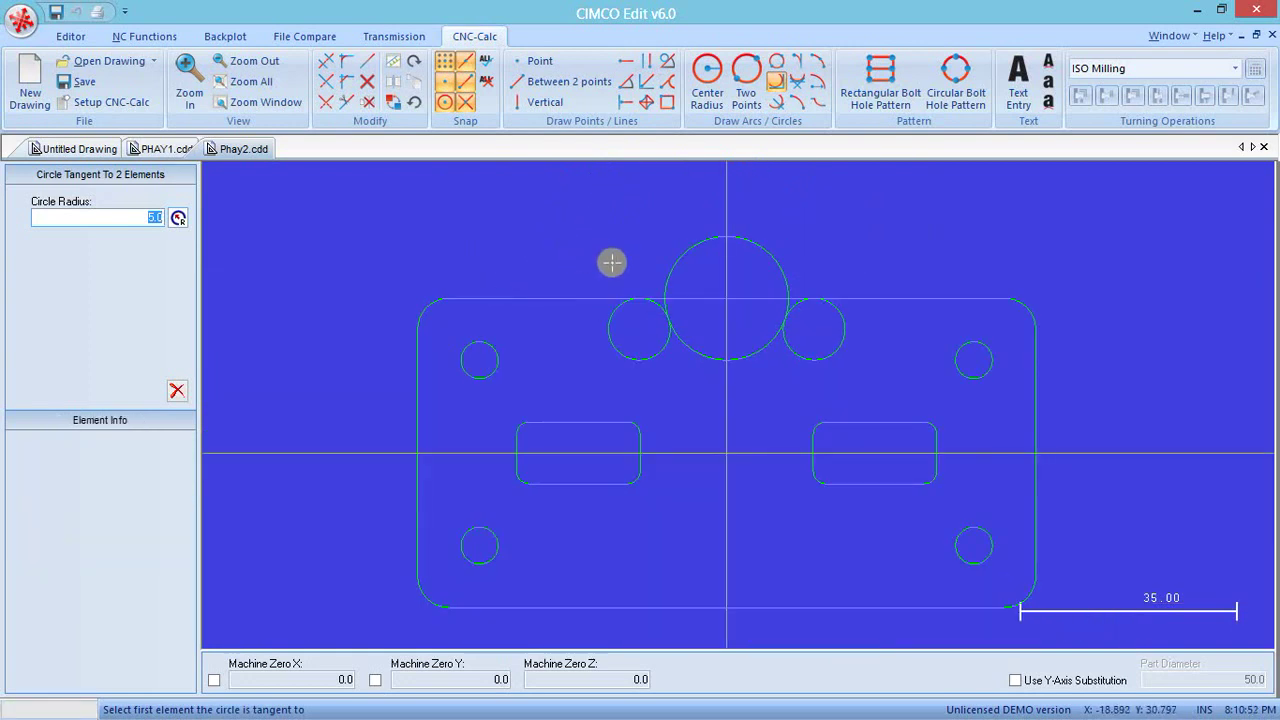
pyautogui.scroll(2, 608, 262)
pyautogui.click(327, 80)
pyautogui.click(327, 62)
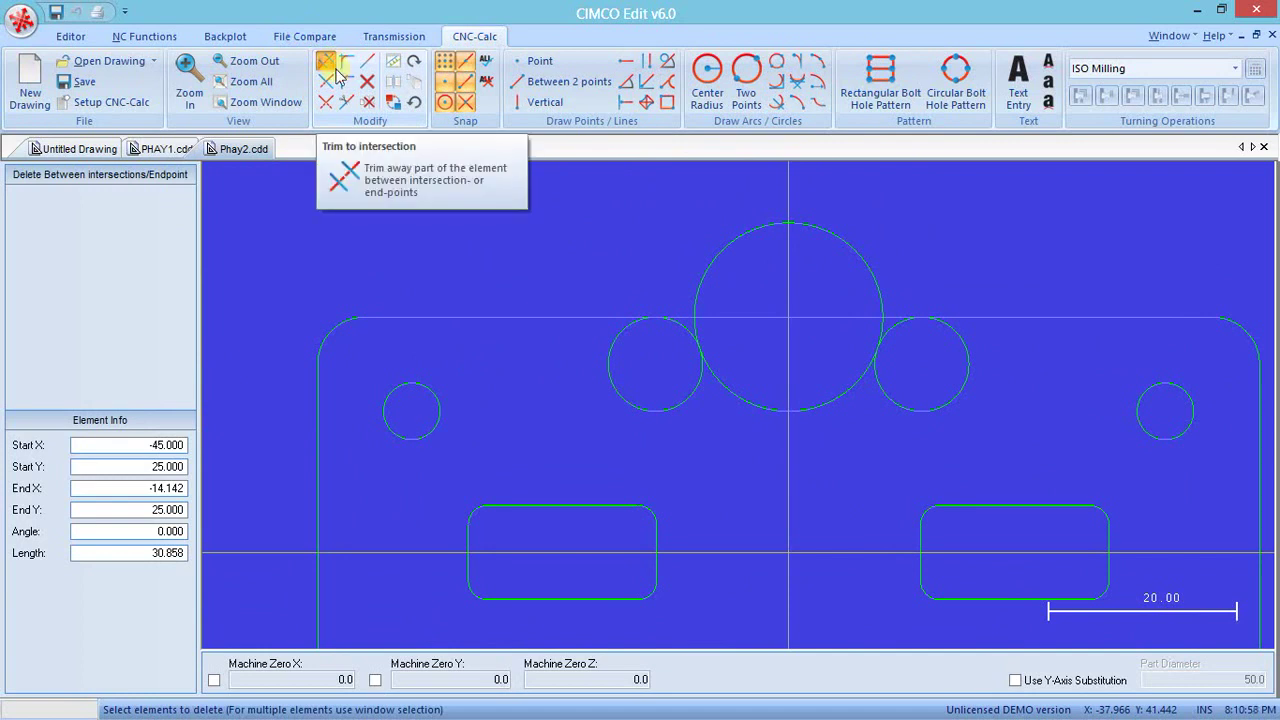
# - Delete the upper part of the R10 circle and the excess of both R5 circles
pyautogui.click(760, 237)
pyautogui.scroll(2, 760, 340)
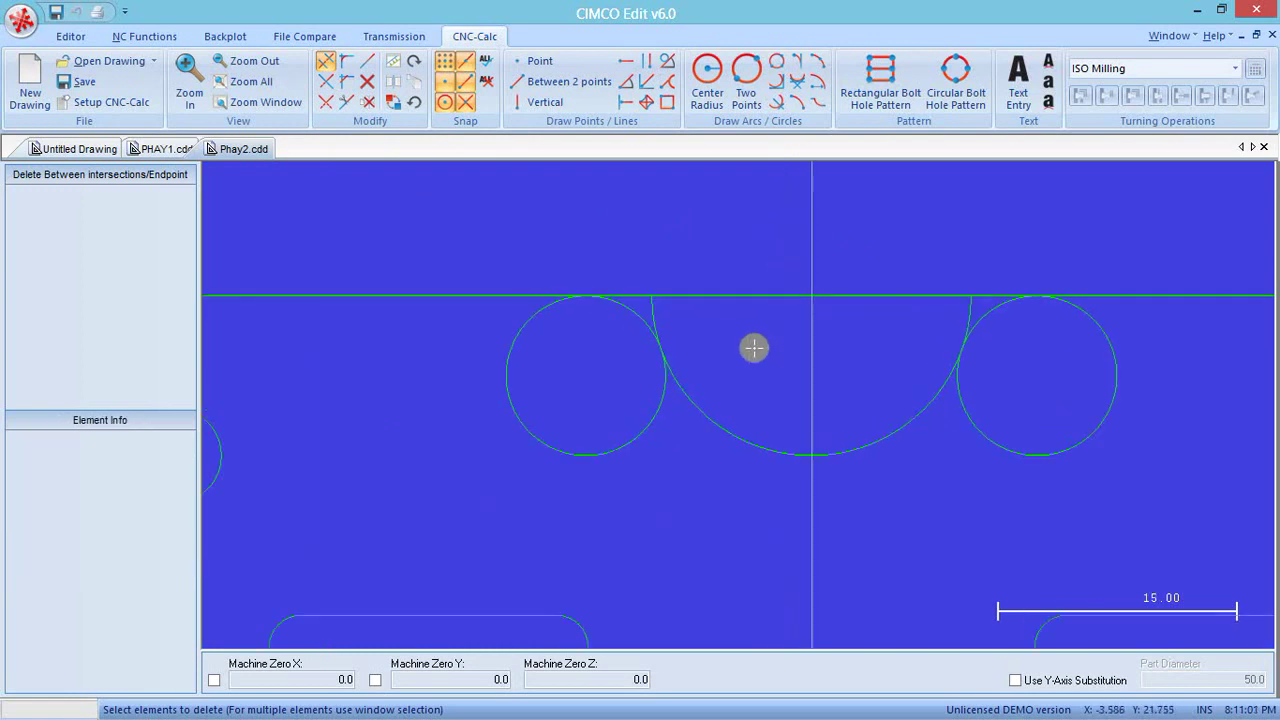
pyautogui.click(642, 425)
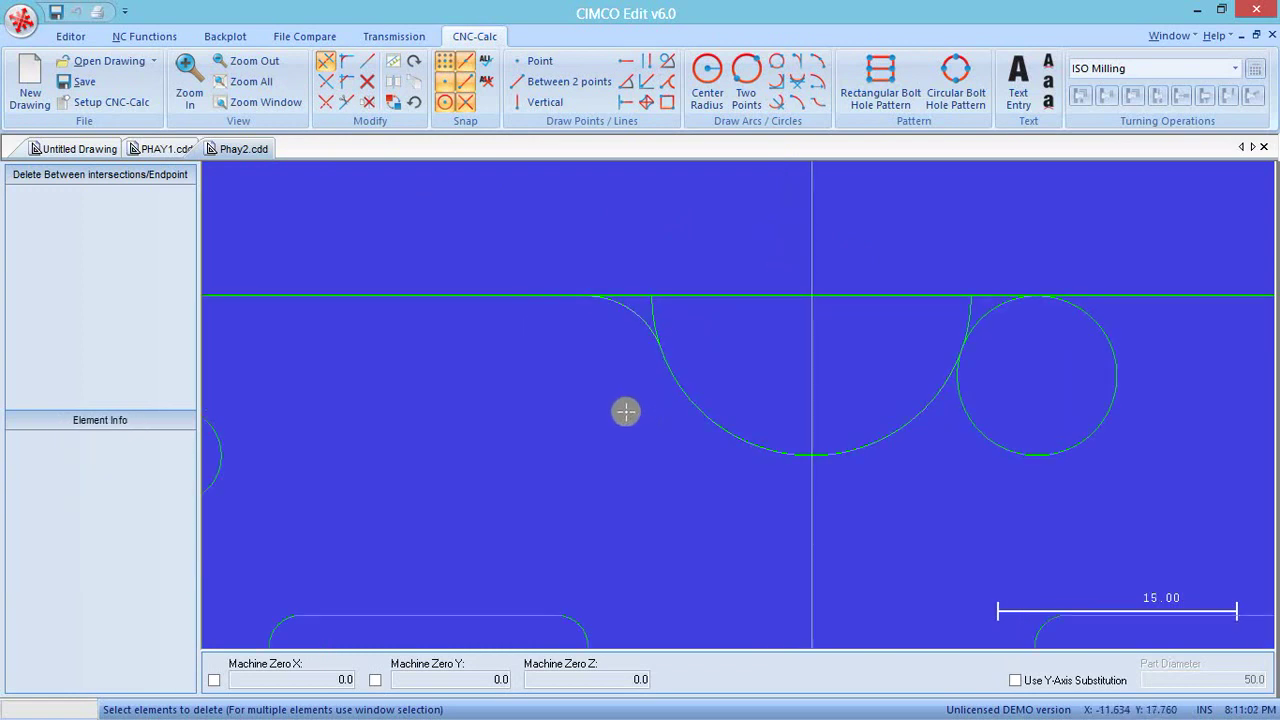
pyautogui.click(1047, 455)
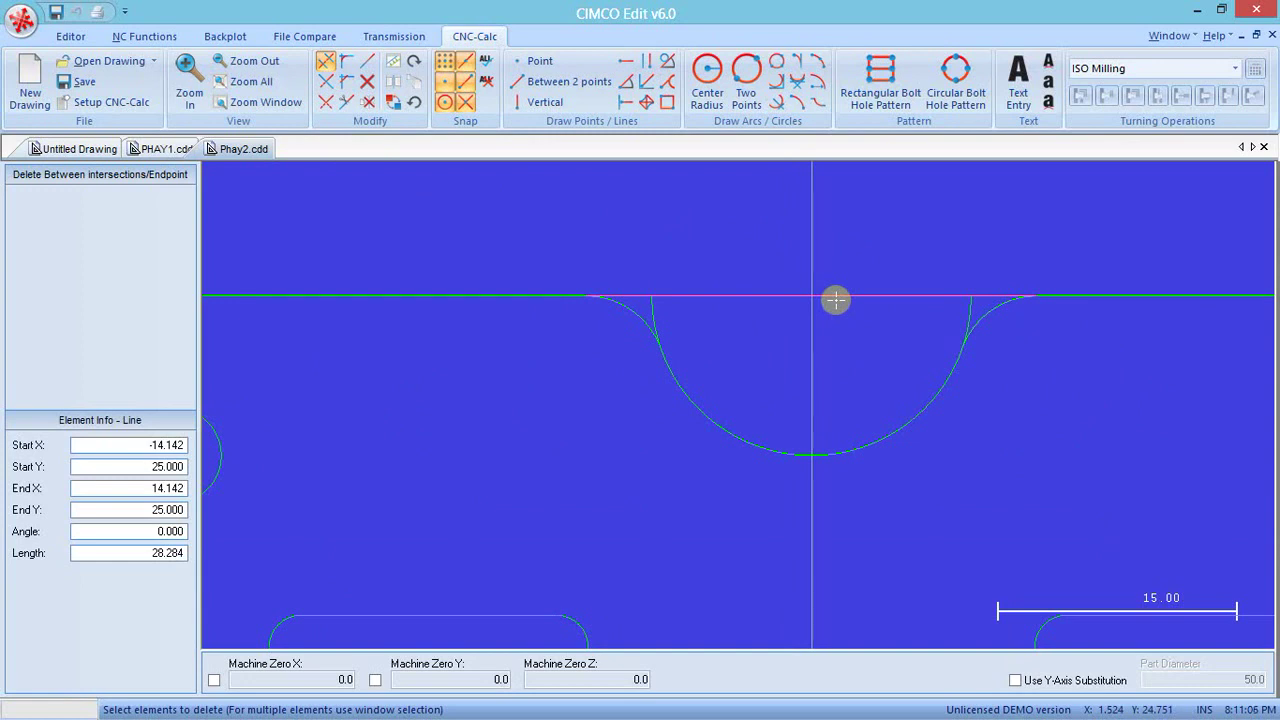
# - Delete the top-edge pieces over the notch and both stubs, restoring the accidentally deleted notch arc
pyautogui.click(836, 300)
pyautogui.scroll(3, 968, 292)
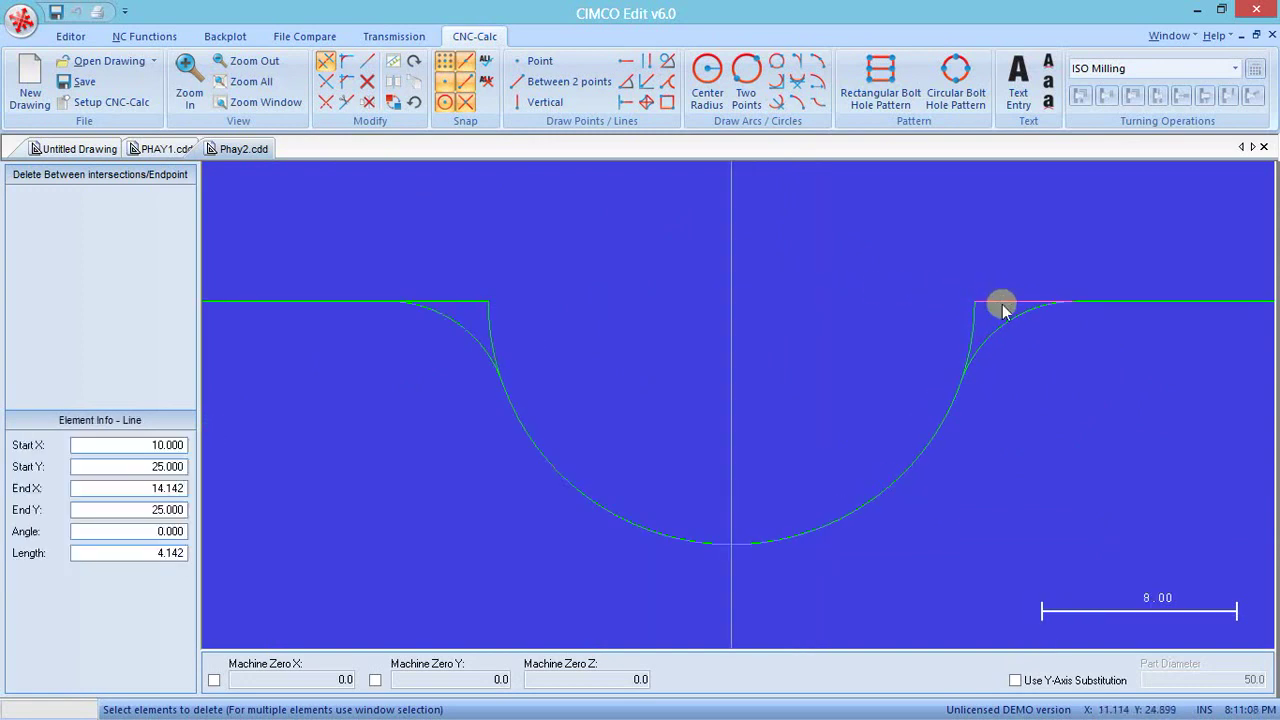
pyautogui.click(1003, 305)
pyautogui.click(974, 329)
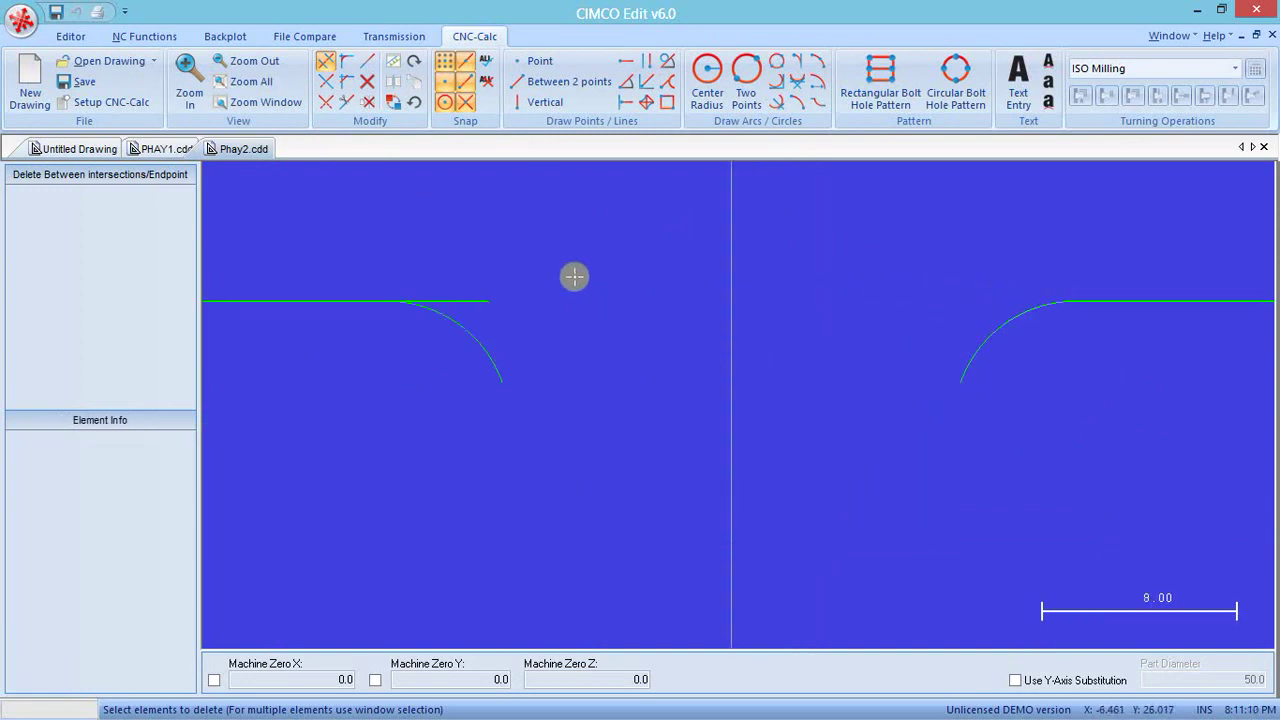
pyautogui.click(413, 102)
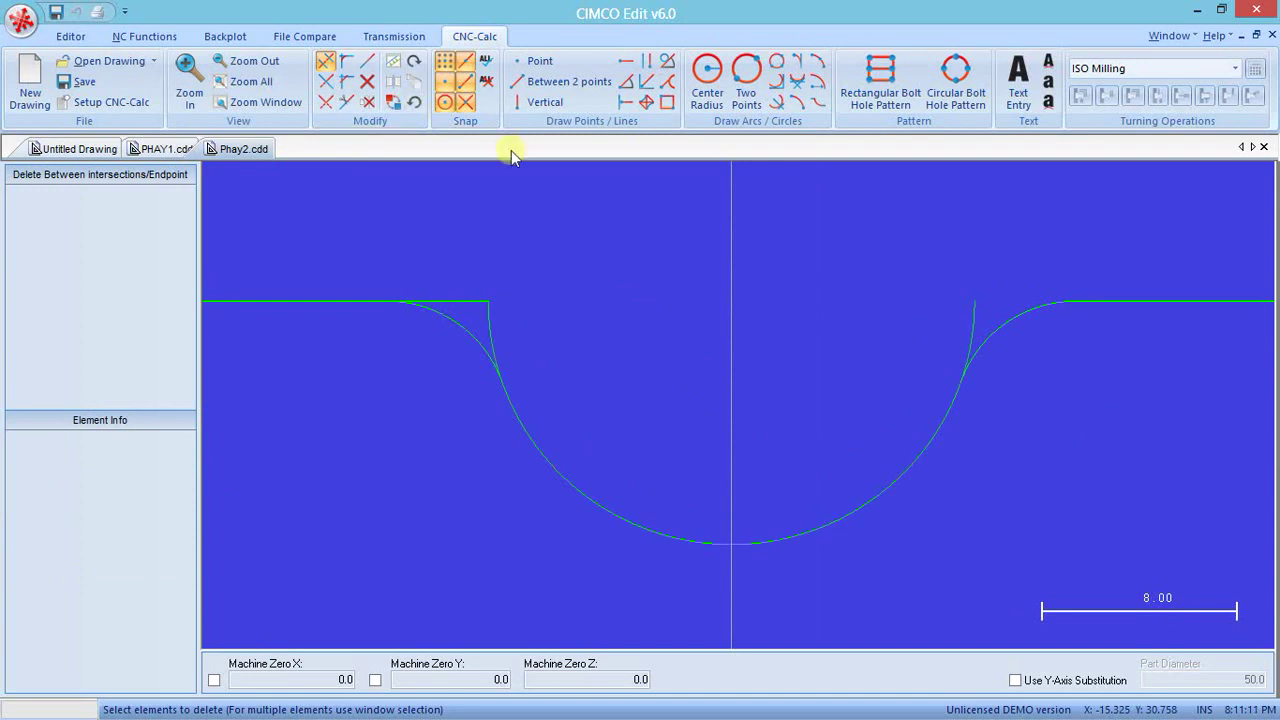
pyautogui.click(481, 300)
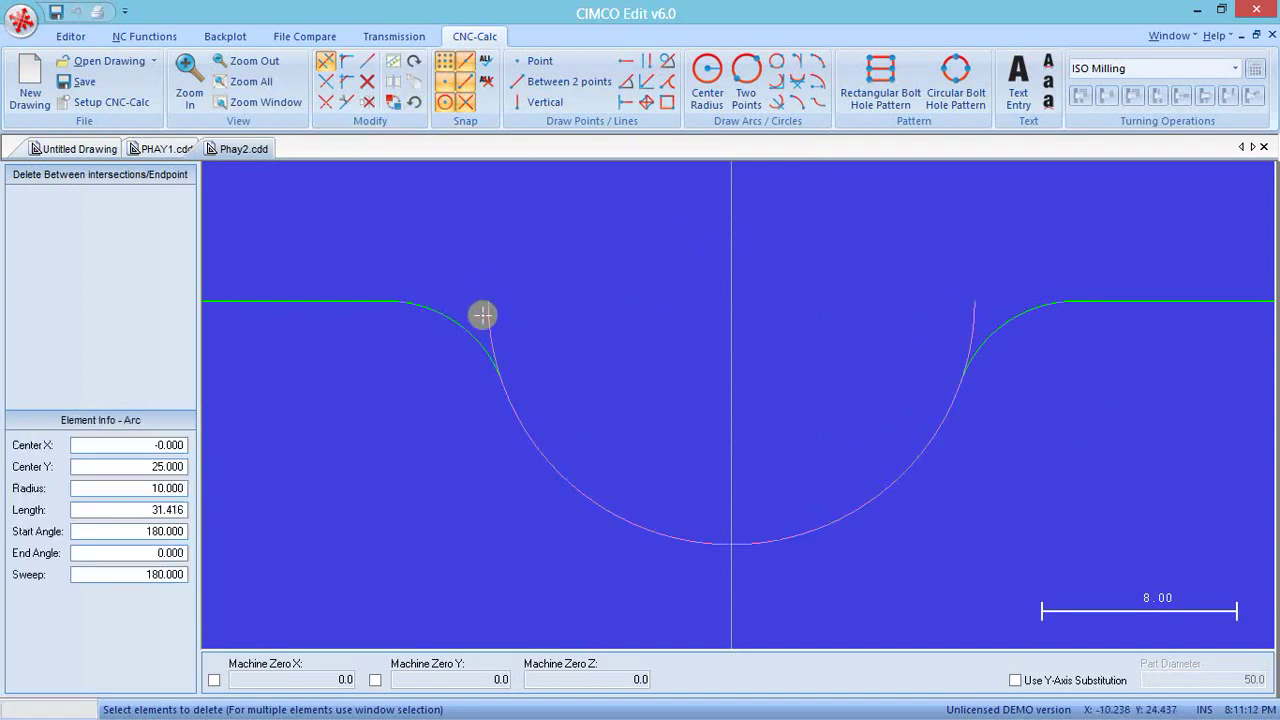
pyautogui.click(326, 81)
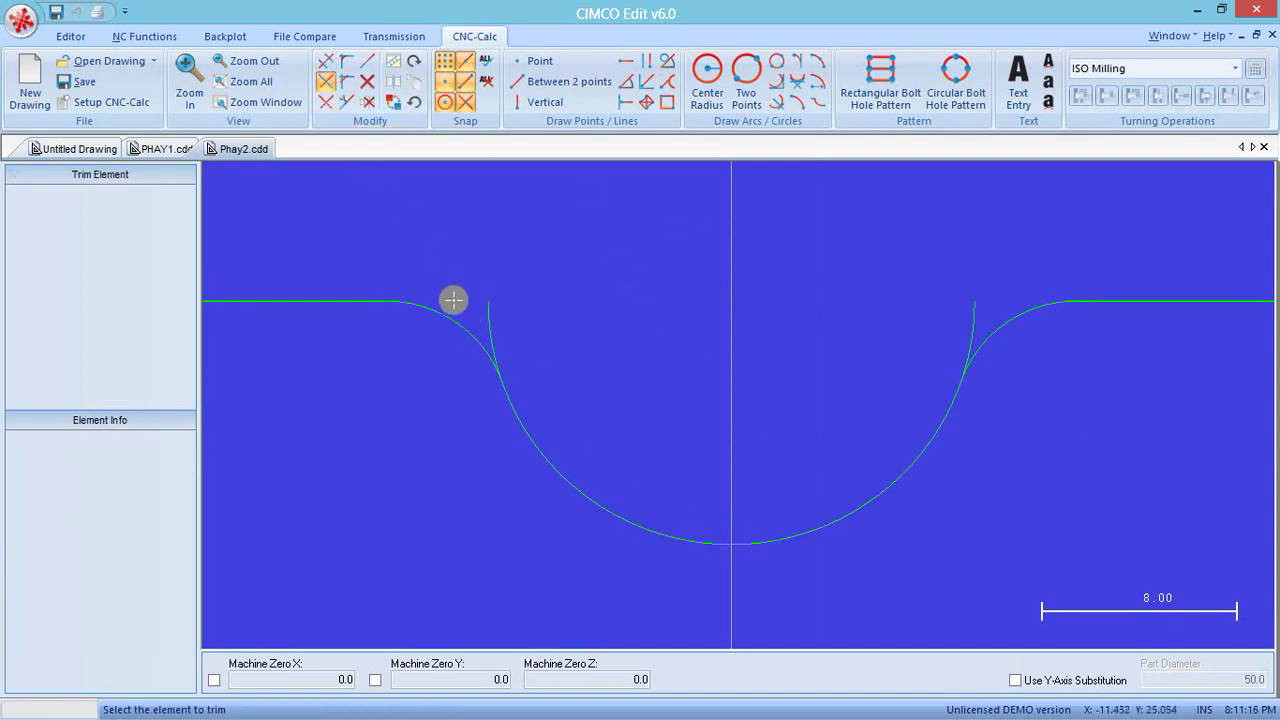
# - Trim the left notch-arc stub back to its R5 fillet, undoing wrong trims on the right
pyautogui.click(473, 348)
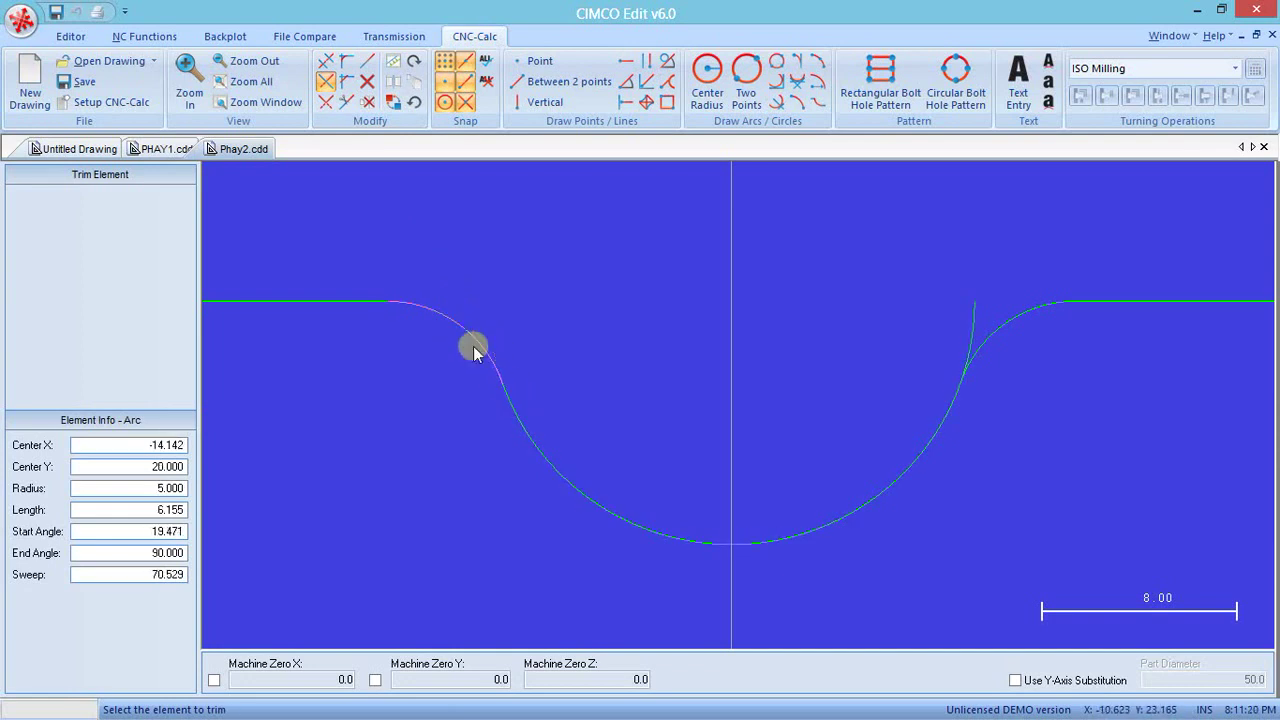
pyautogui.click(1006, 317)
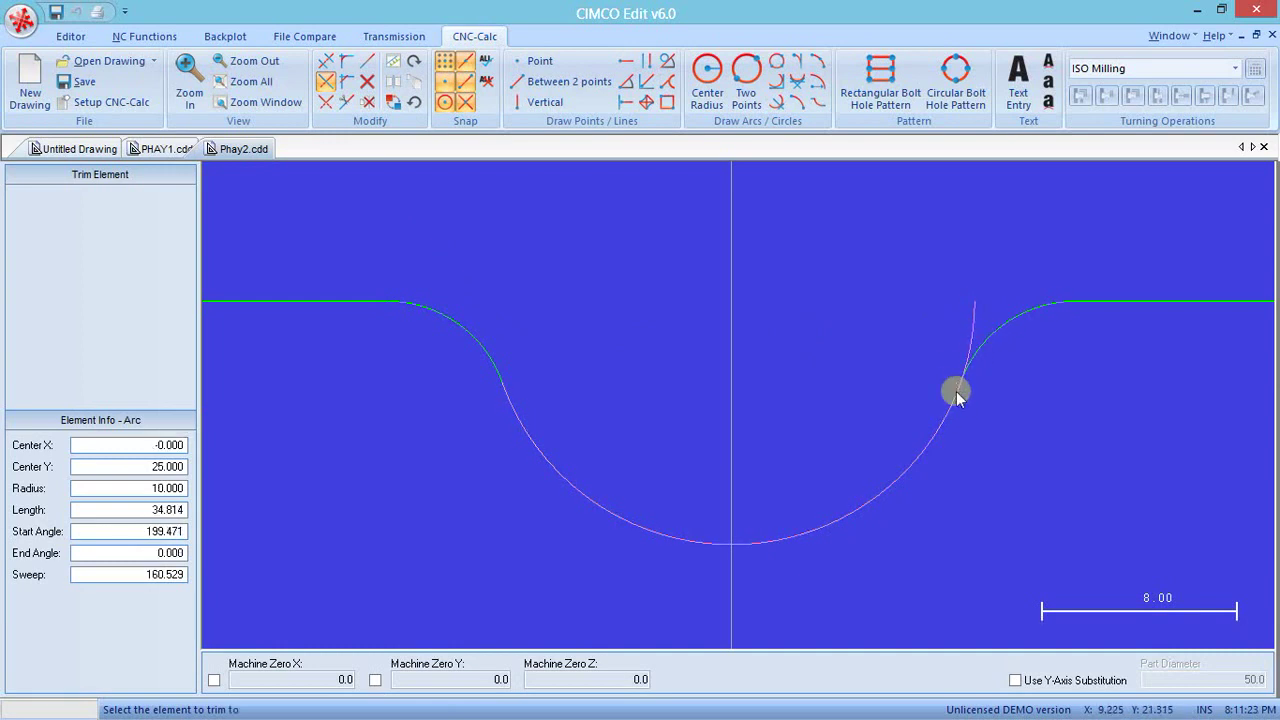
pyautogui.click(999, 339)
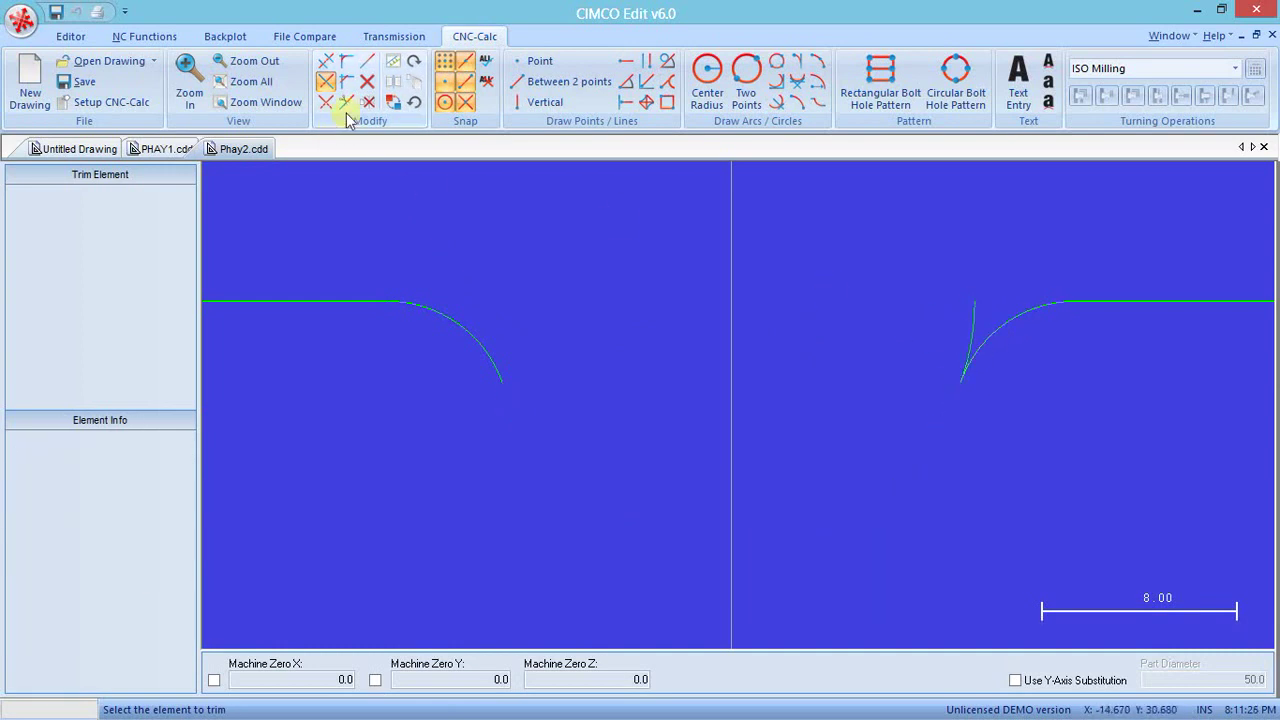
pyautogui.click(414, 102)
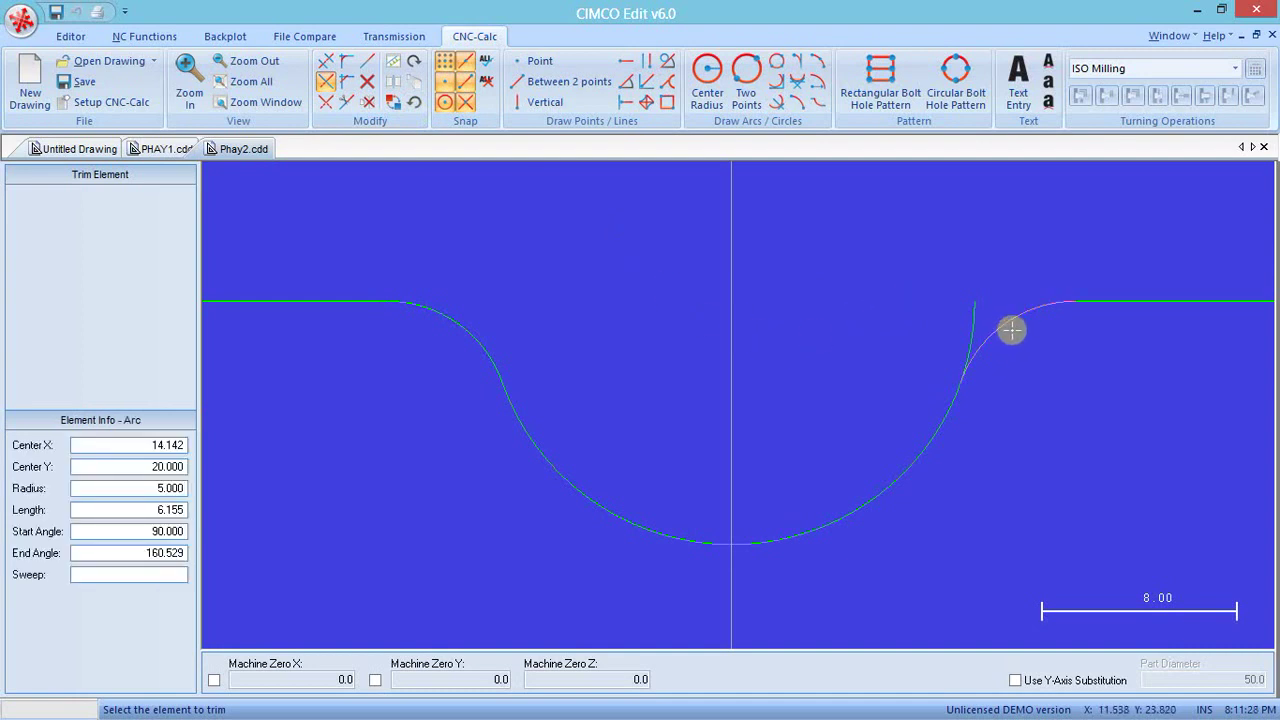
pyautogui.click(980, 348)
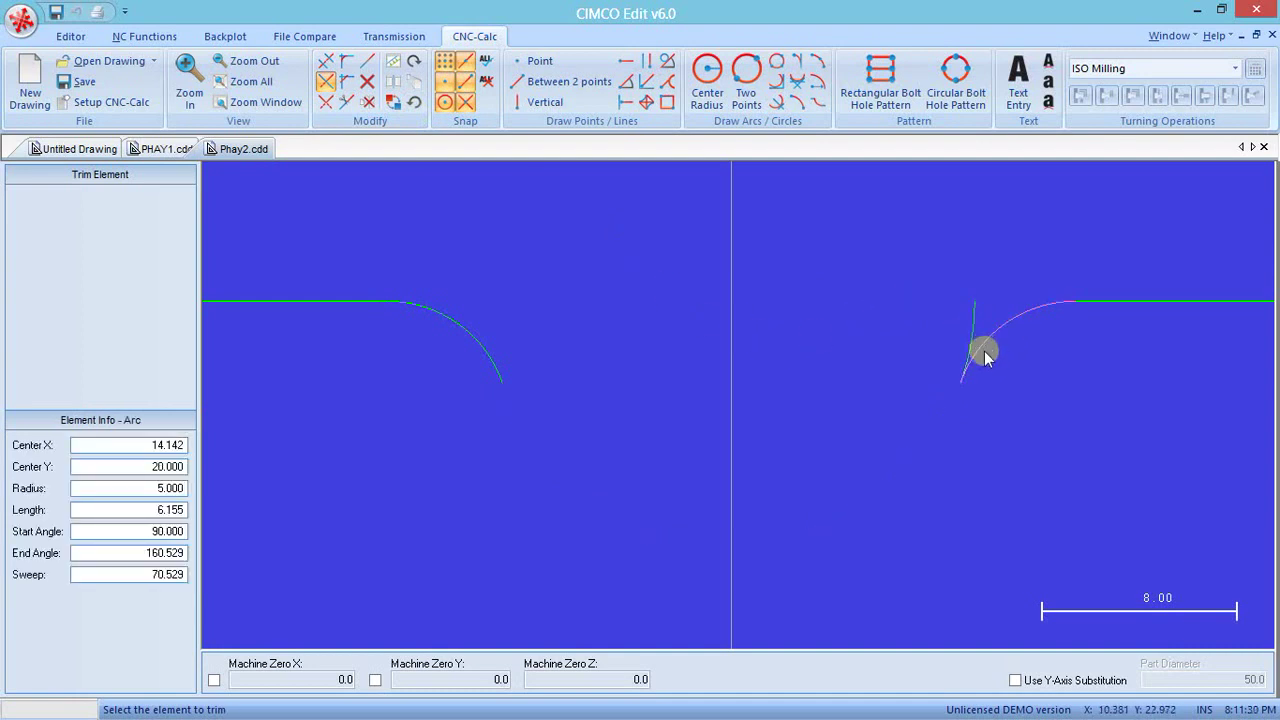
pyautogui.click(414, 102)
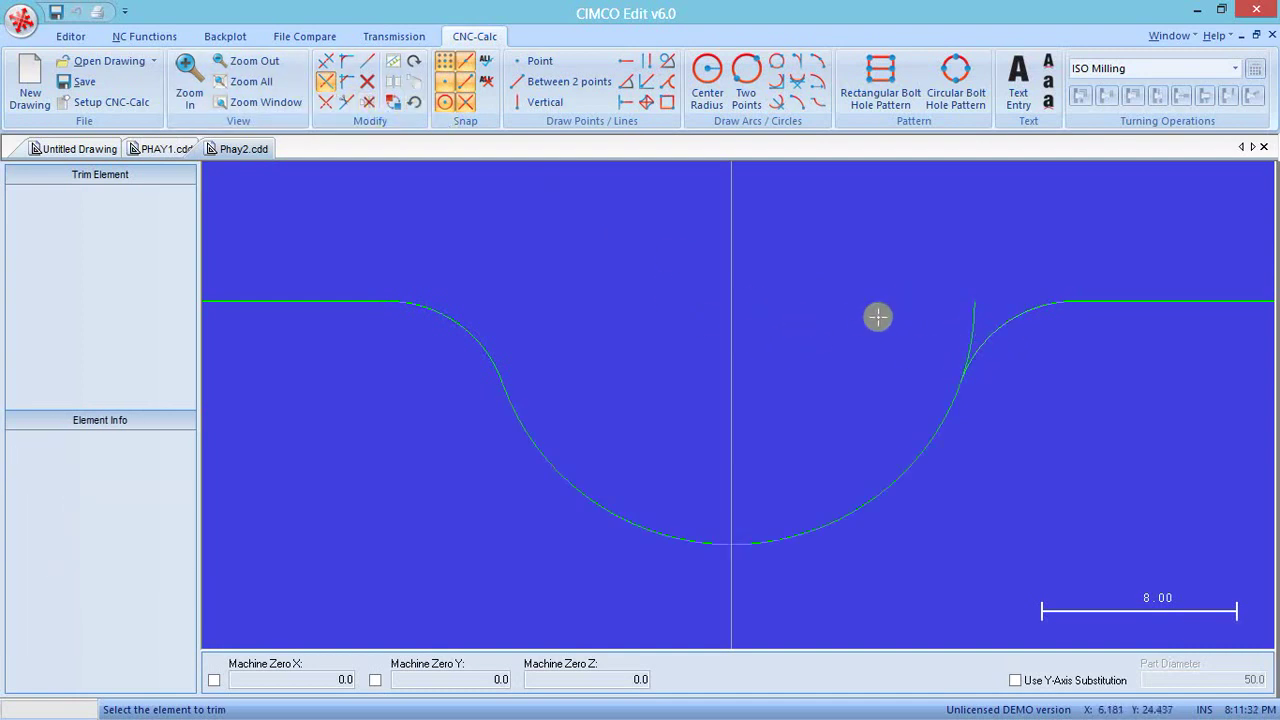
# - Trim the right notch-arc stub back to the right R5 fillet
pyautogui.click(953, 404)
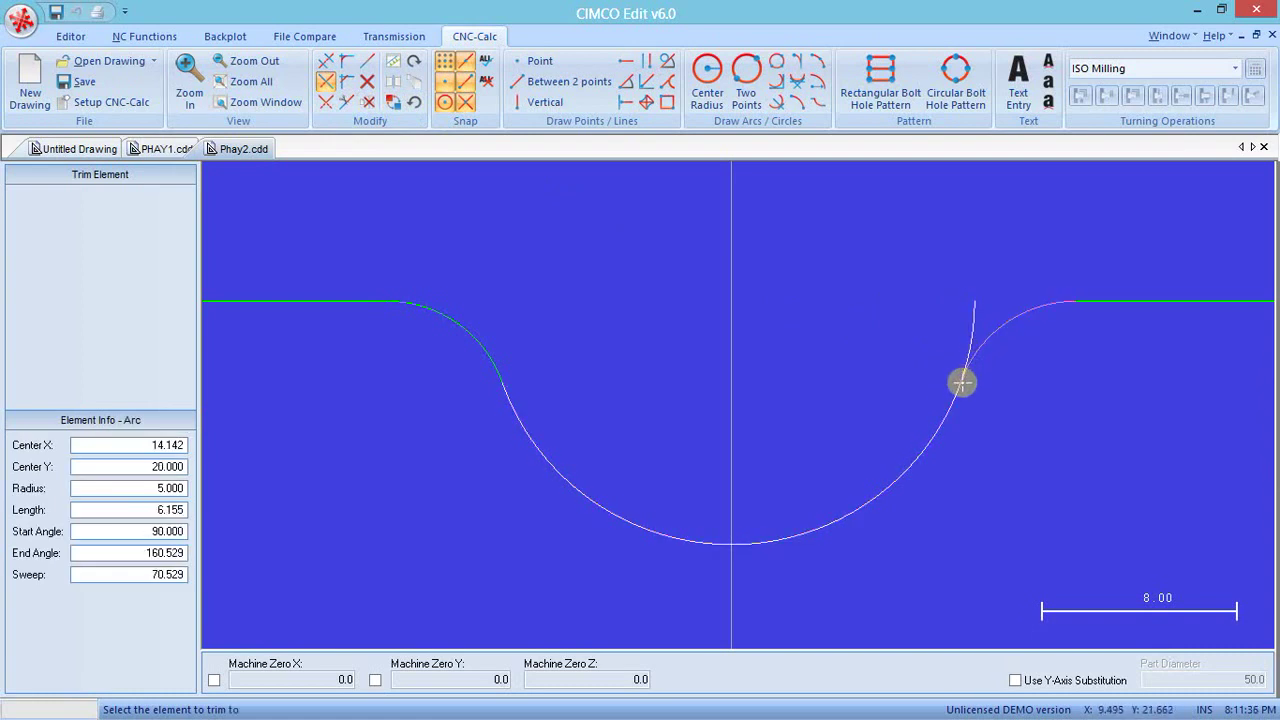
pyautogui.click(968, 367)
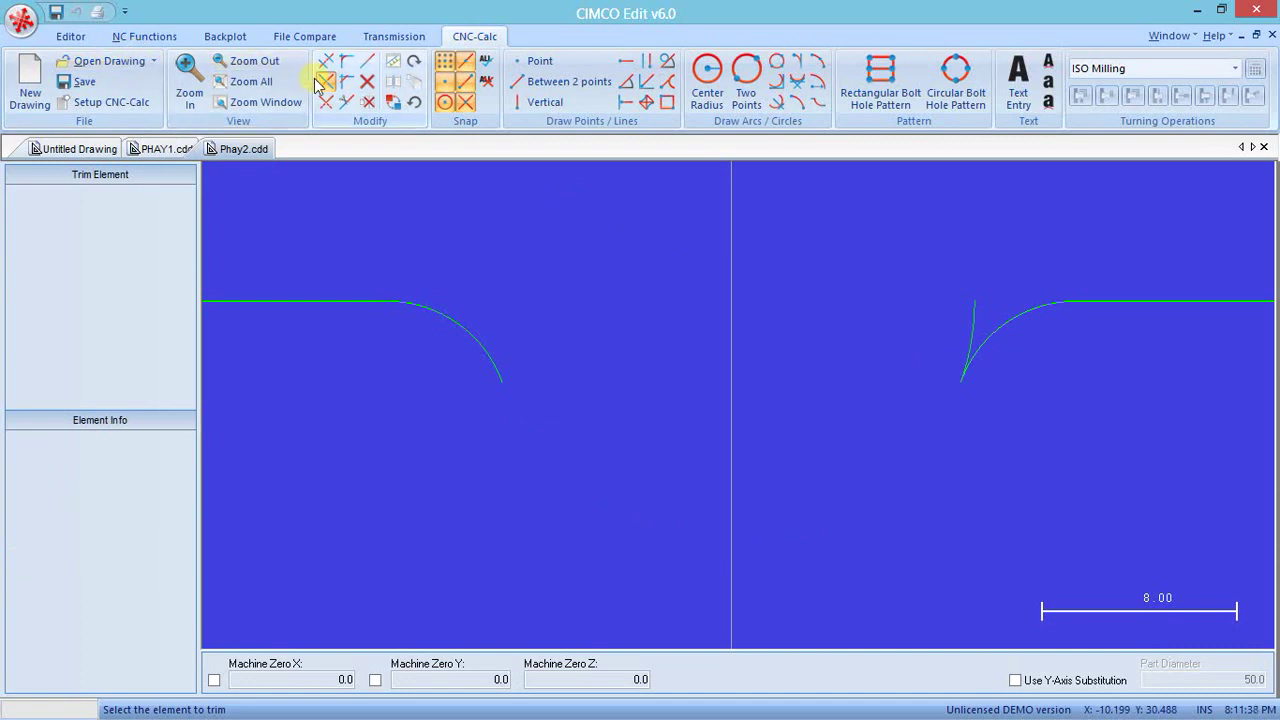
pyautogui.click(415, 103)
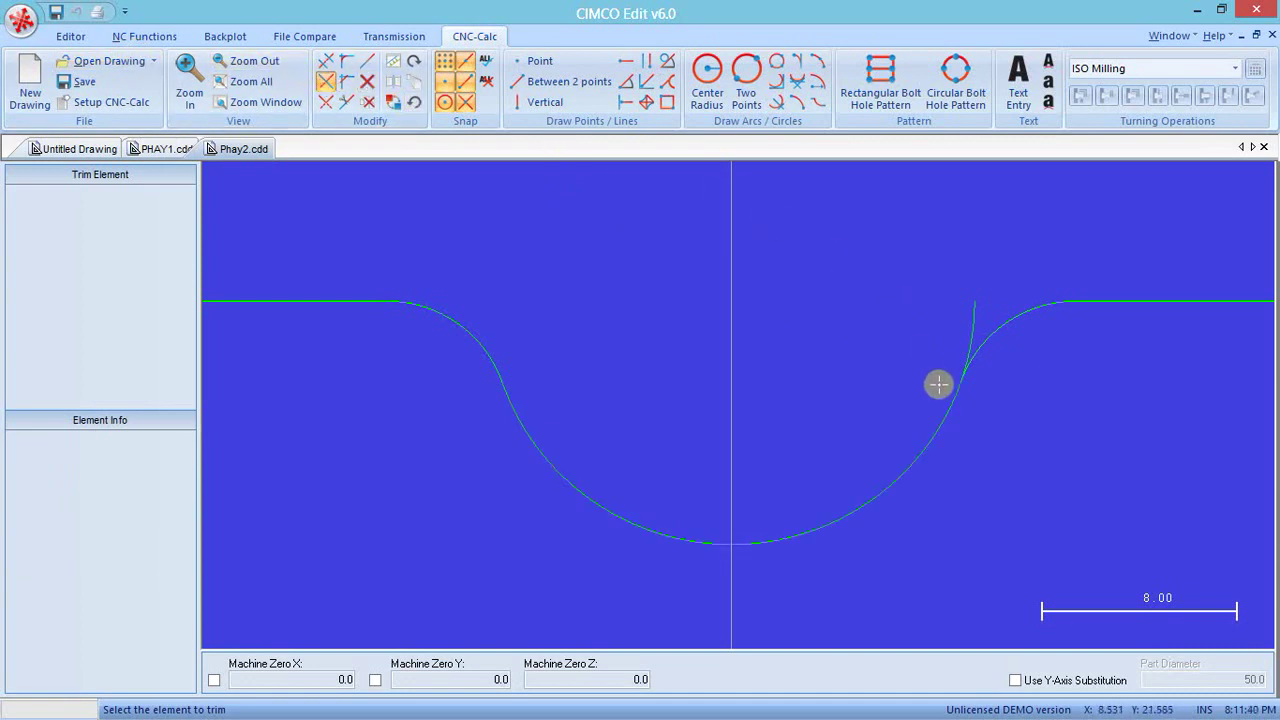
pyautogui.click(988, 362)
pyautogui.click(992, 350)
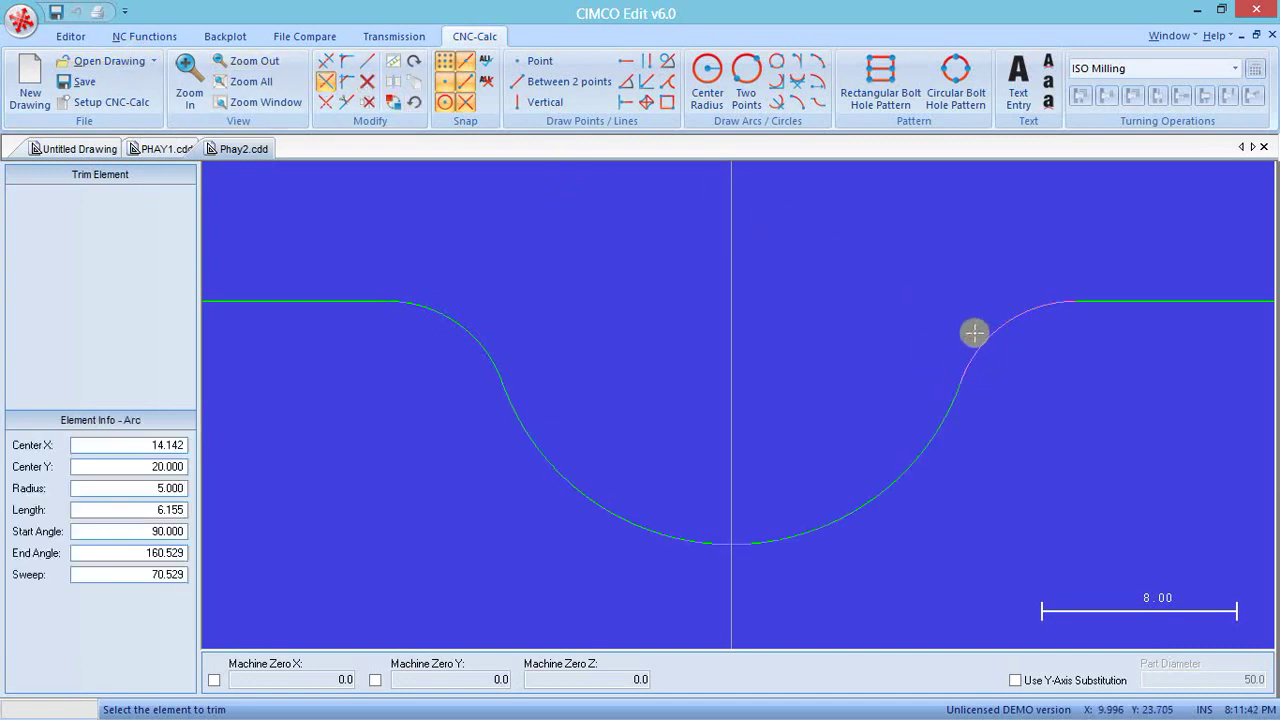
# - Check the cleaned R10 notch, then start the Horizontal Line tool
pyautogui.scroll(-1, 477, 323)
pyautogui.scroll(-2, 508, 337)
pyautogui.scroll(-2, 514, 337)
pyautogui.scroll(1, 513, 342)
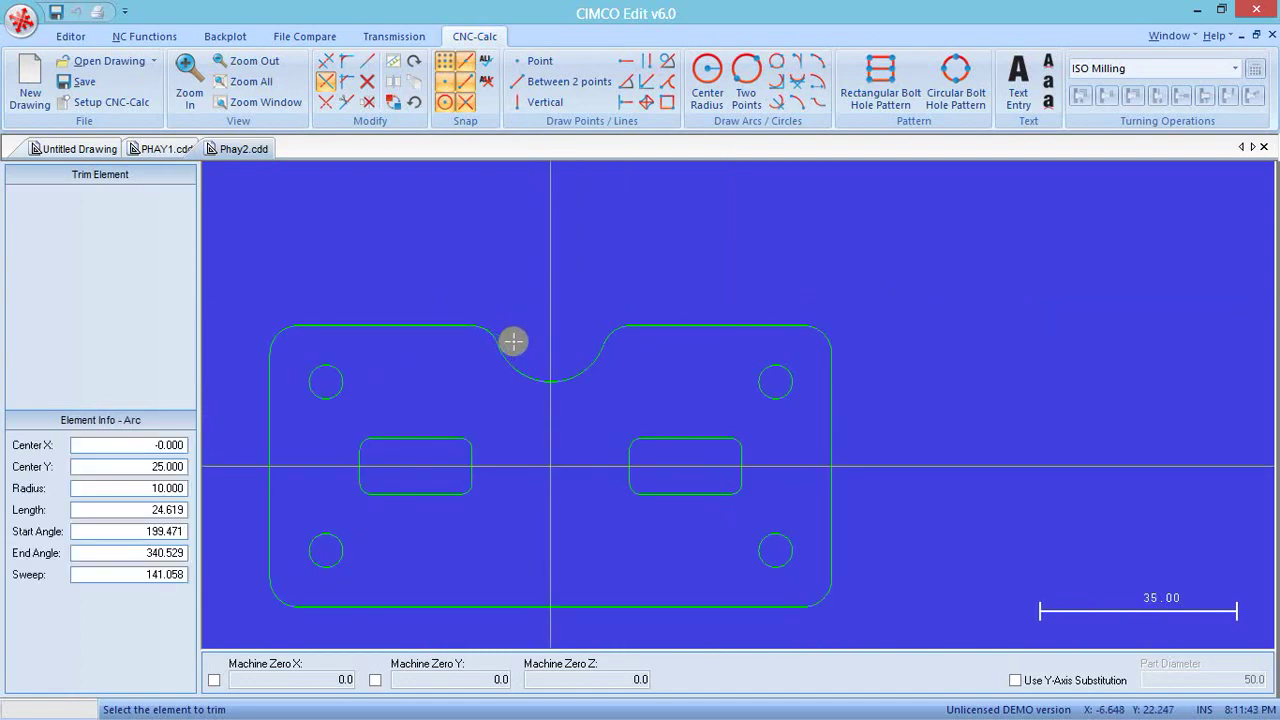
pyautogui.scroll(-1, 509, 346)
pyautogui.scroll(2, 490, 375)
pyautogui.scroll(-3, 587, 372)
pyautogui.scroll(2, 486, 452)
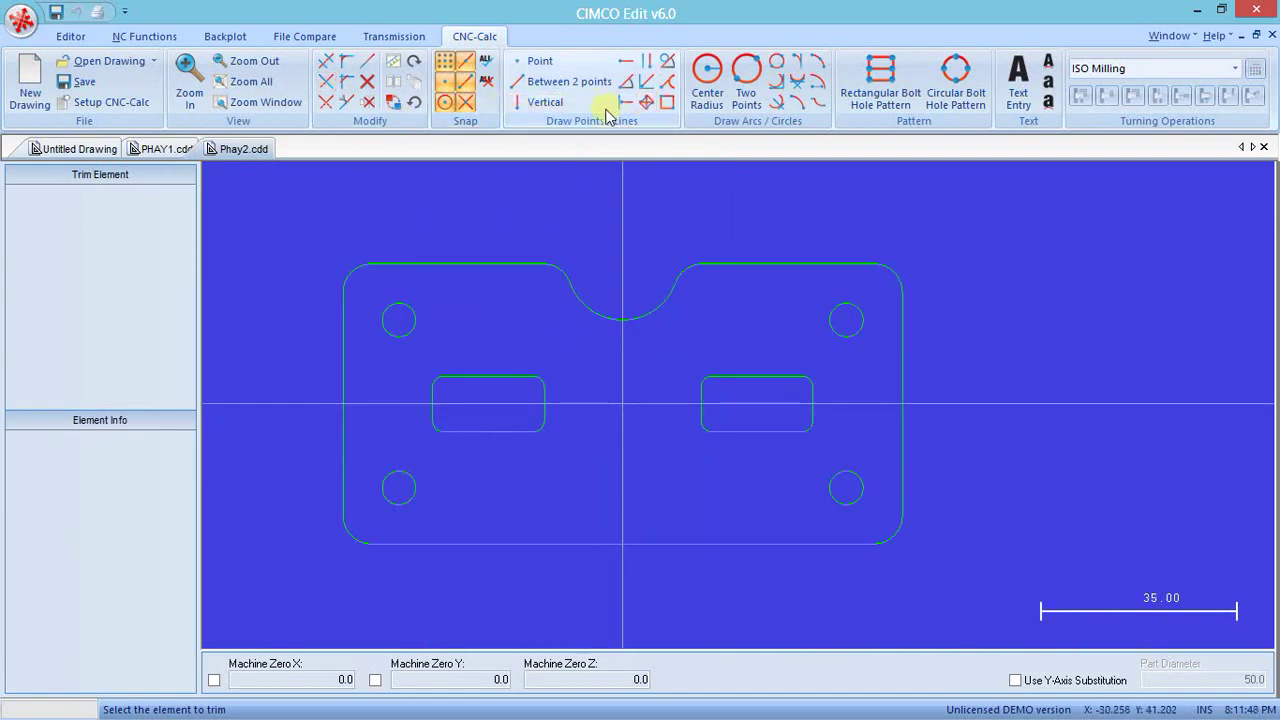
pyautogui.click(632, 66)
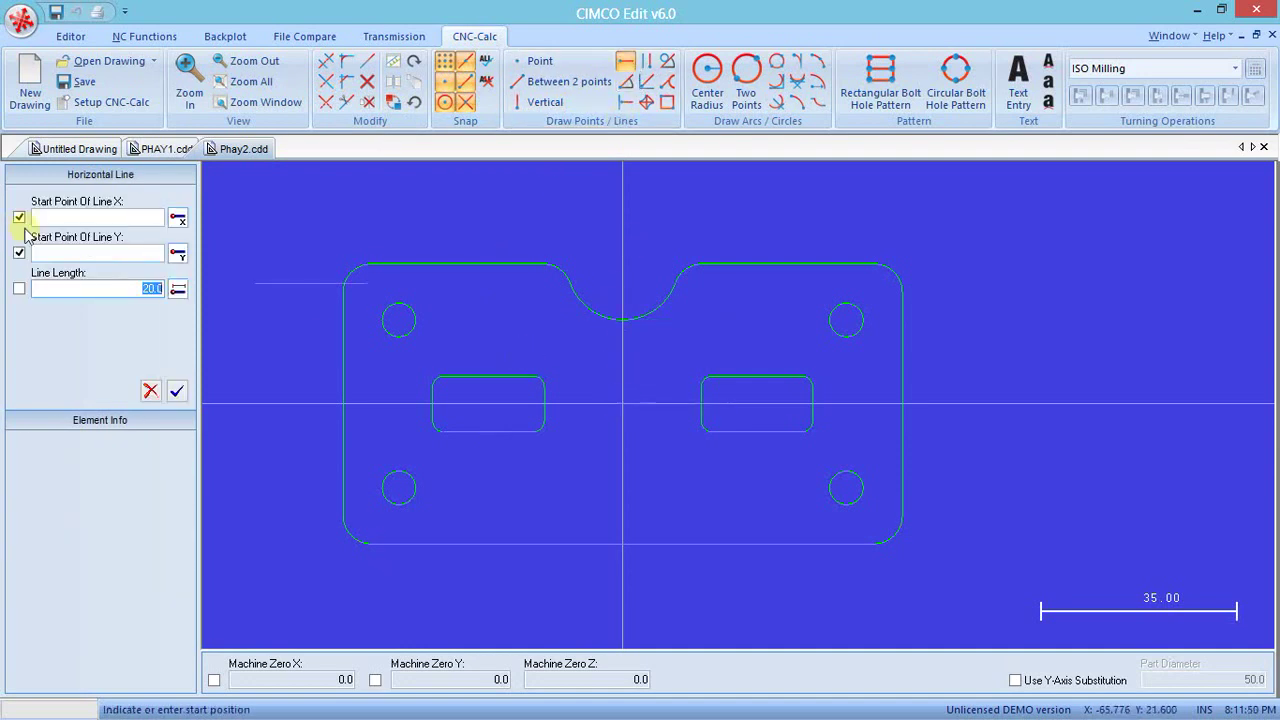